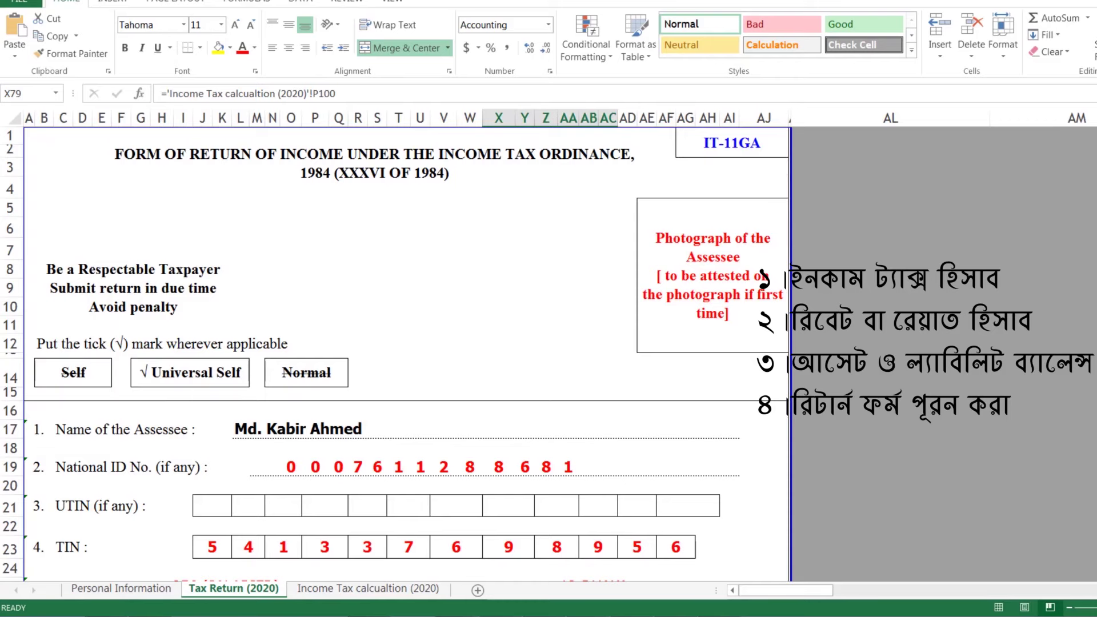
- Switch to the Income Tax calcualtion (2020) sheet showing Medical 74,512 and Conveyance 30,000 exemptions
click(366, 588)
- Review the tax computation and the house rent exemption note in F15, then go to Personal Information
scroll(455, 433, down, 3)
scroll(457, 434, down, 3)
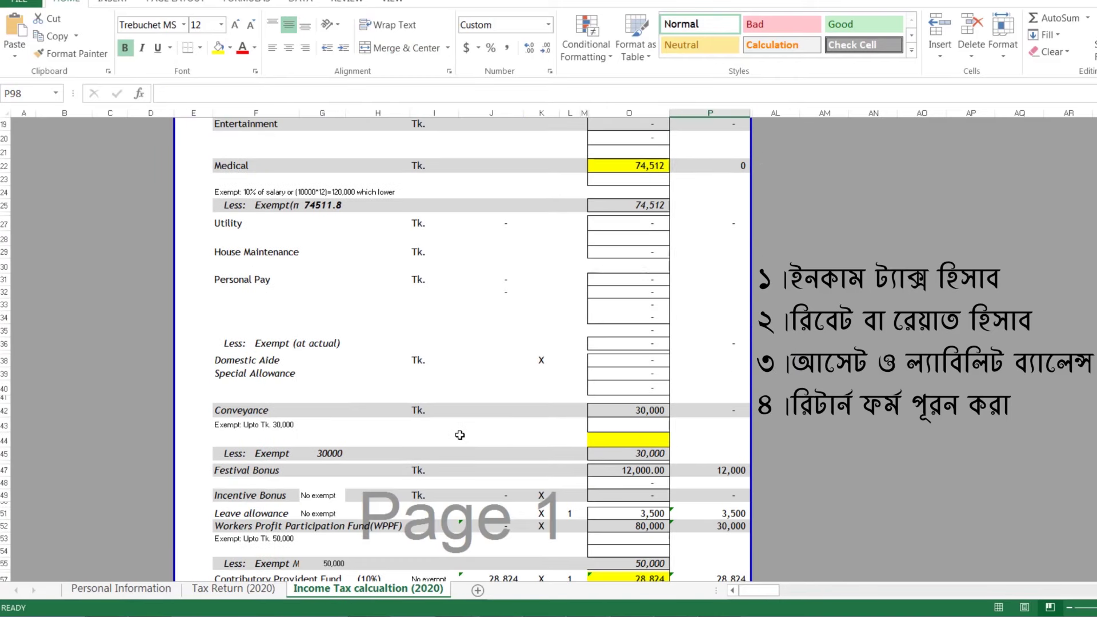
scroll(466, 441, down, 3)
scroll(466, 442, down, 1)
scroll(466, 441, down, 2)
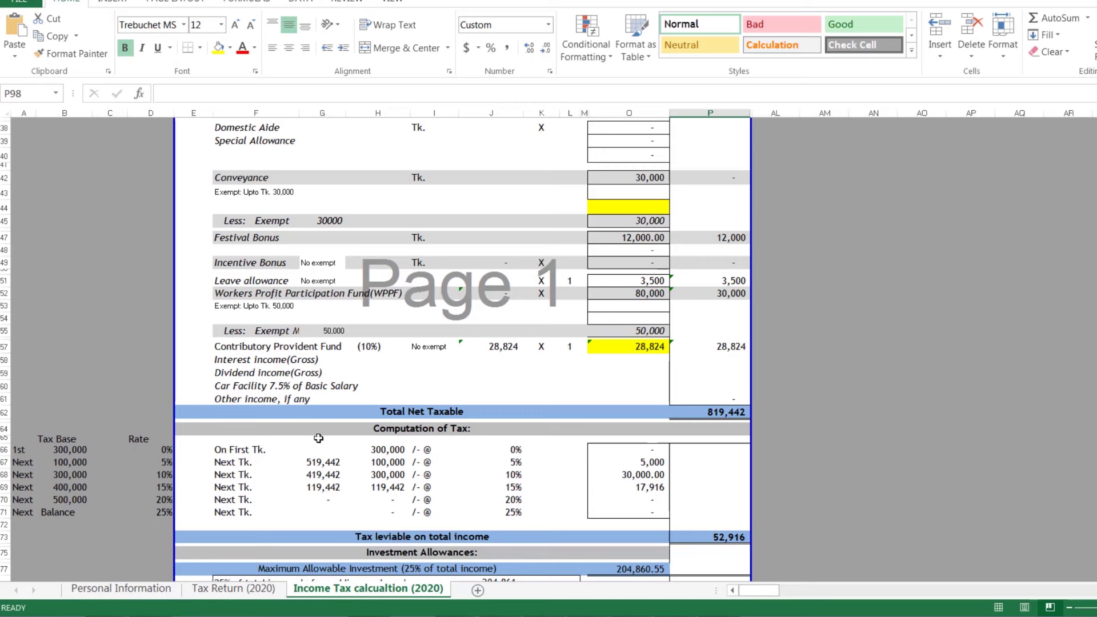
scroll(320, 437, up, 5)
scroll(321, 449, up, 4)
scroll(324, 452, up, 4)
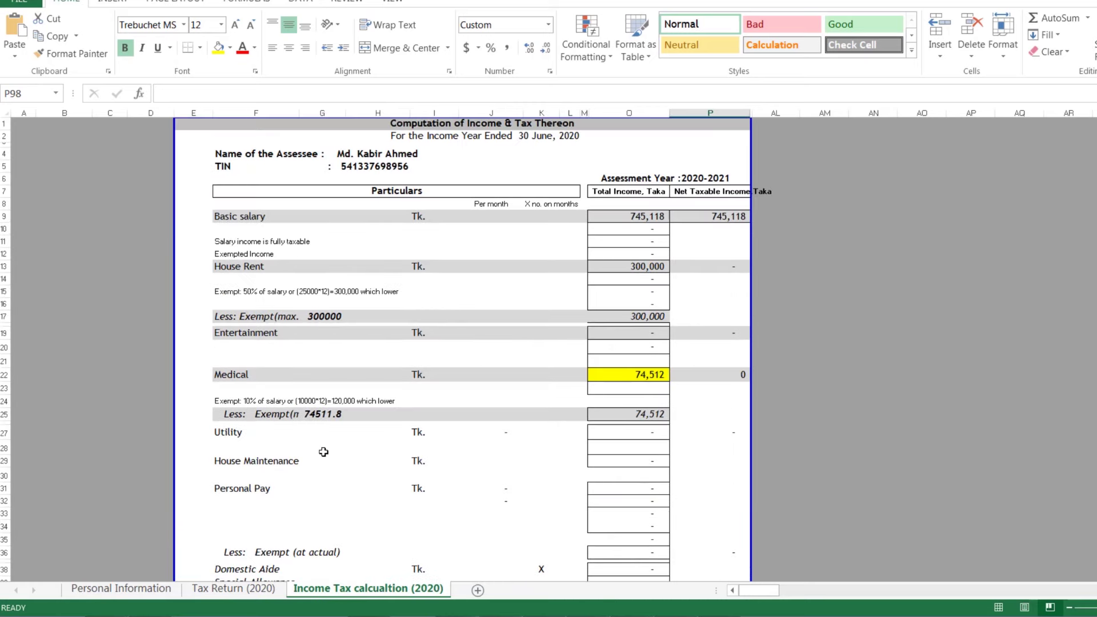
click(297, 291)
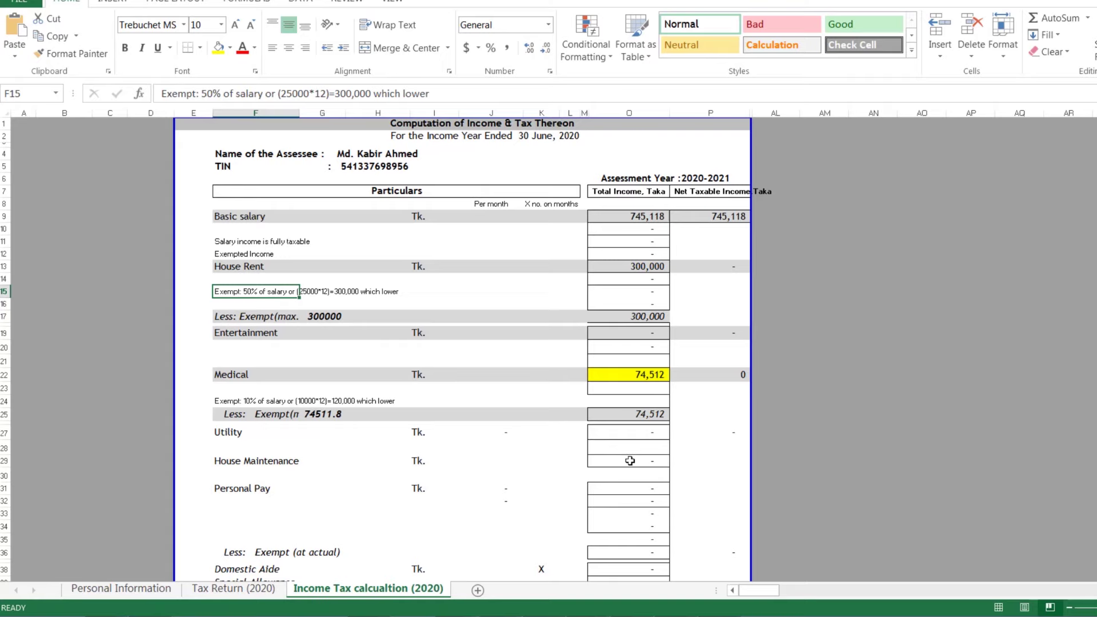
click(100, 590)
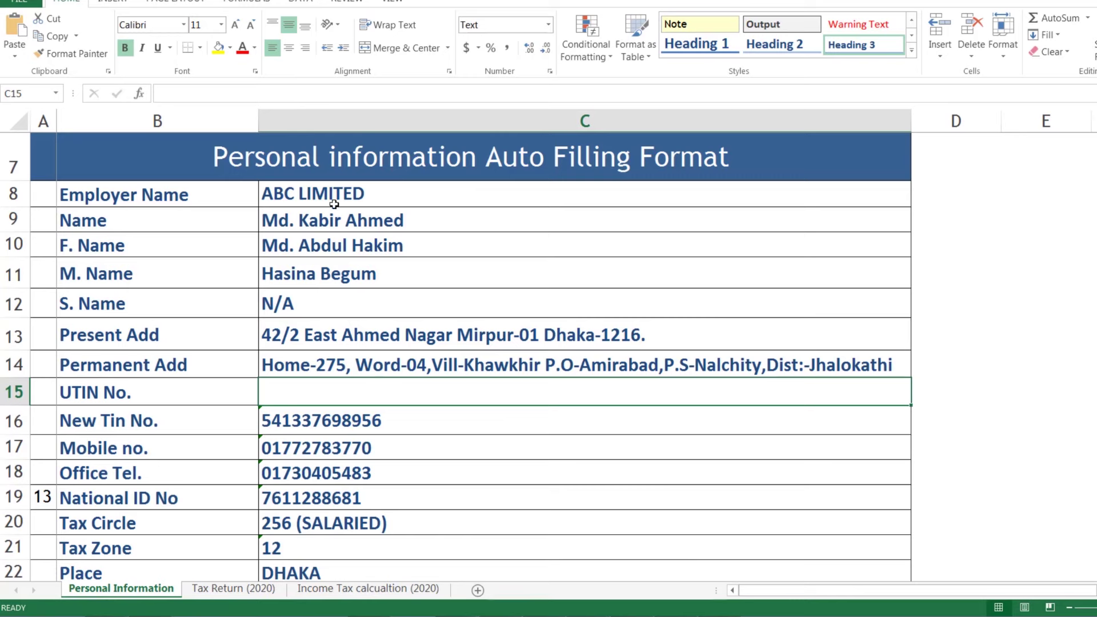
click(220, 594)
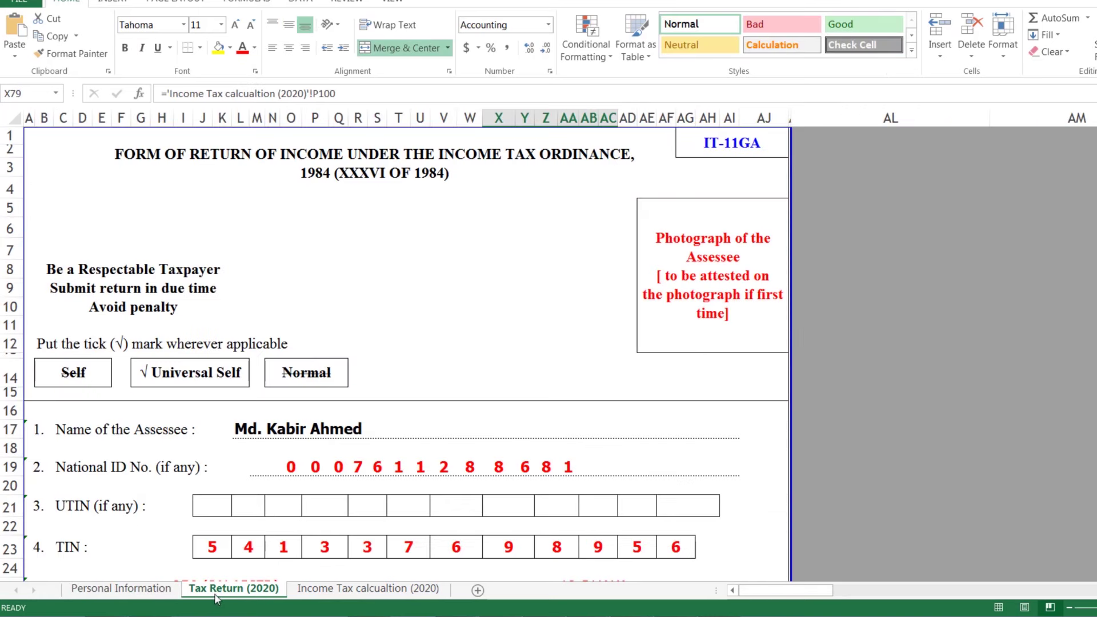
scroll(433, 323, down, 4)
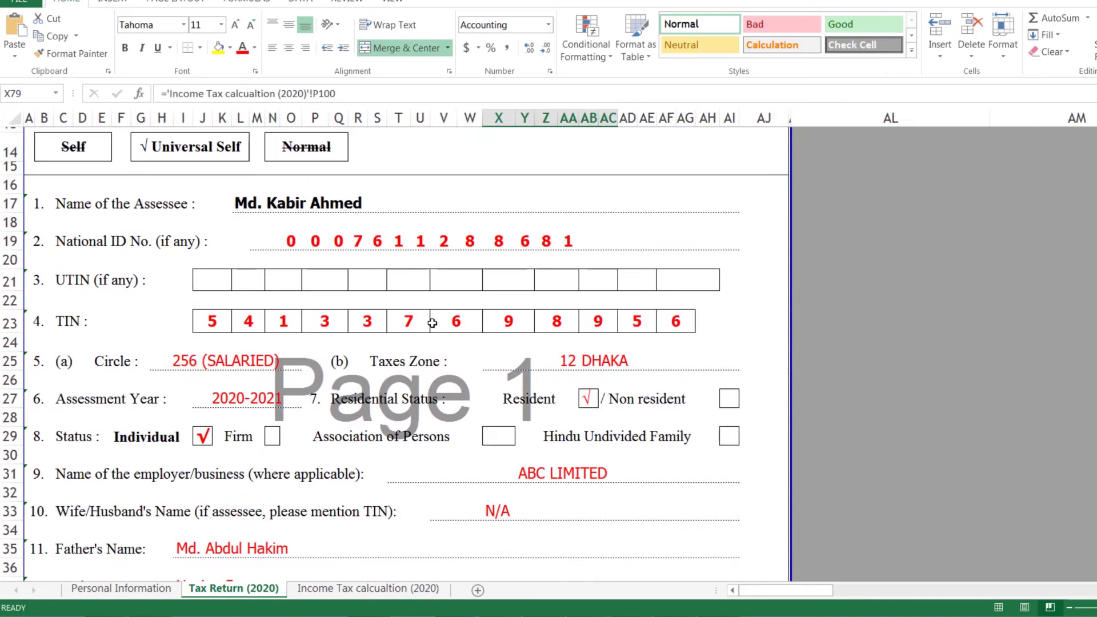
scroll(432, 323, down, 4)
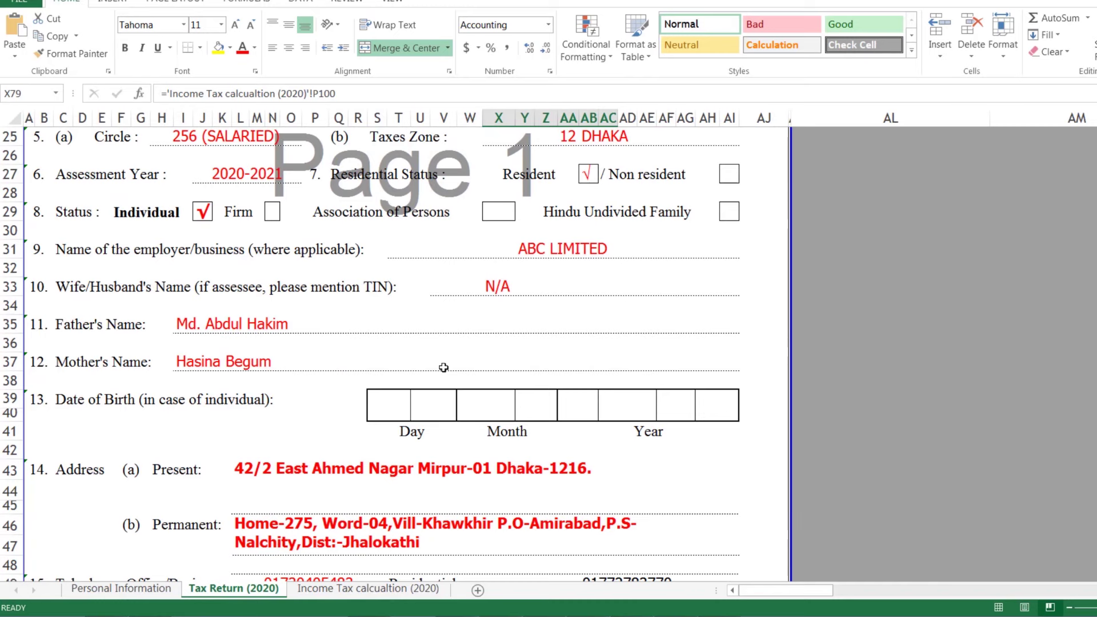
scroll(380, 426, down, 3)
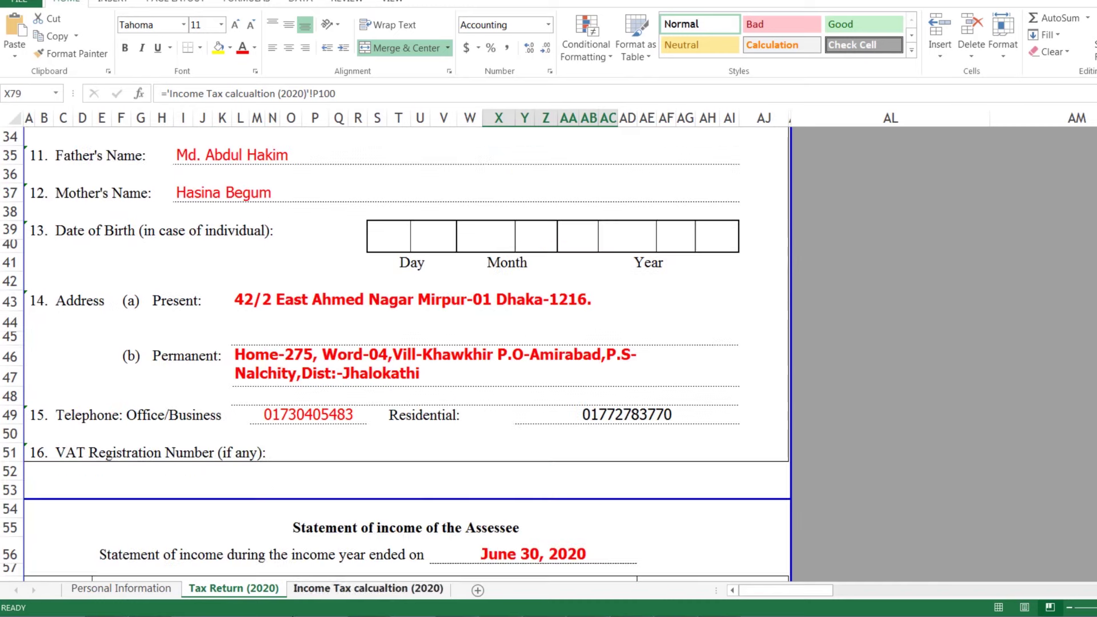
click(338, 590)
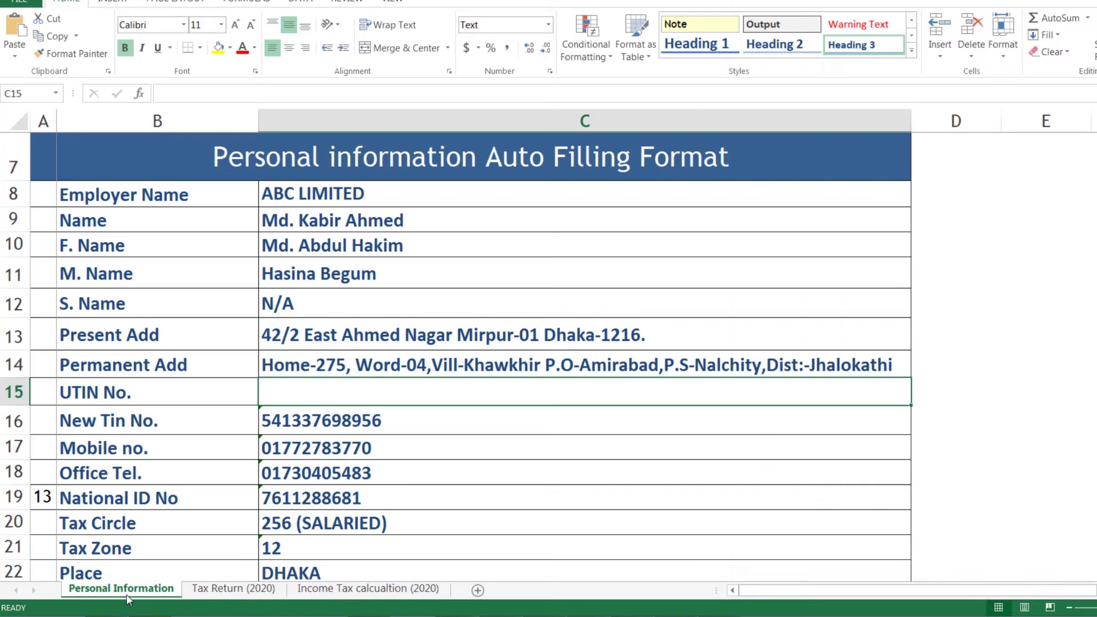
click(234, 594)
scroll(343, 518, up, 5)
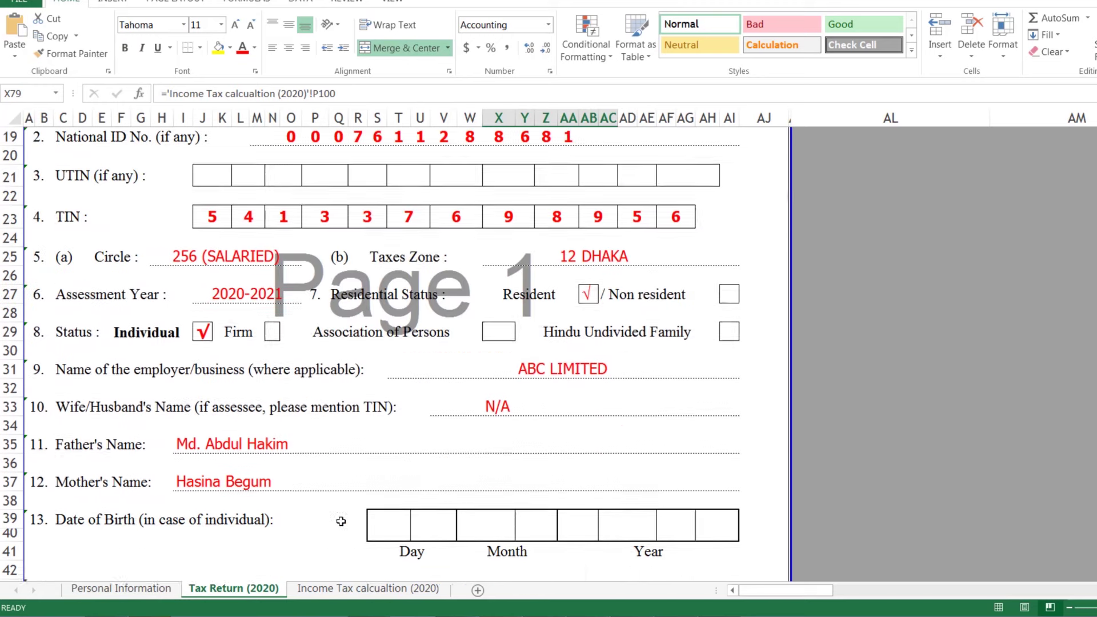
scroll(343, 518, up, 6)
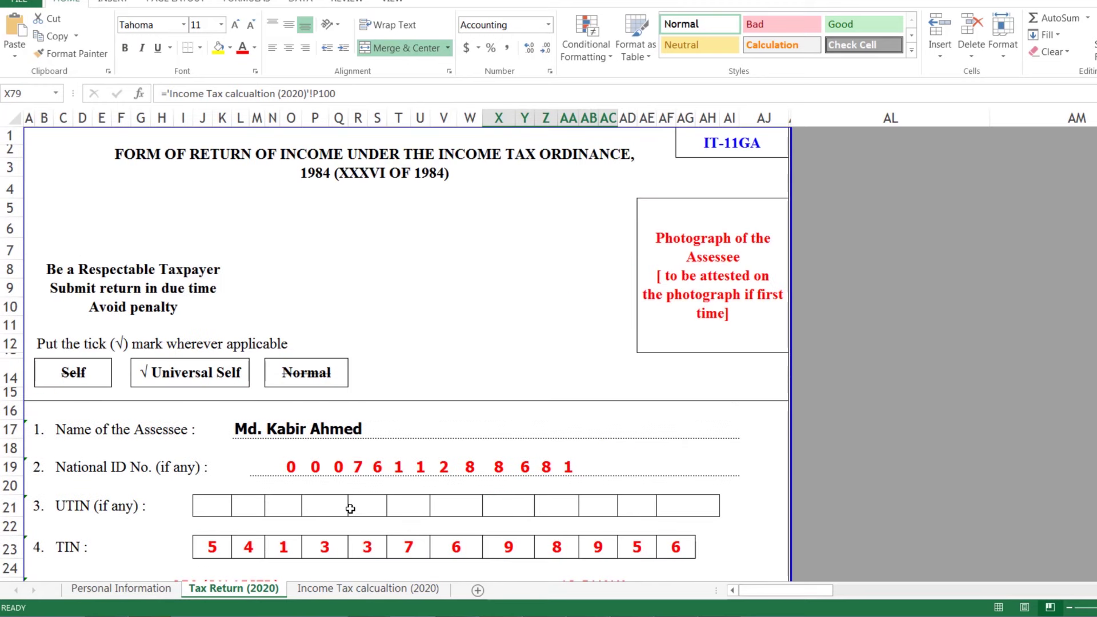
click(335, 589)
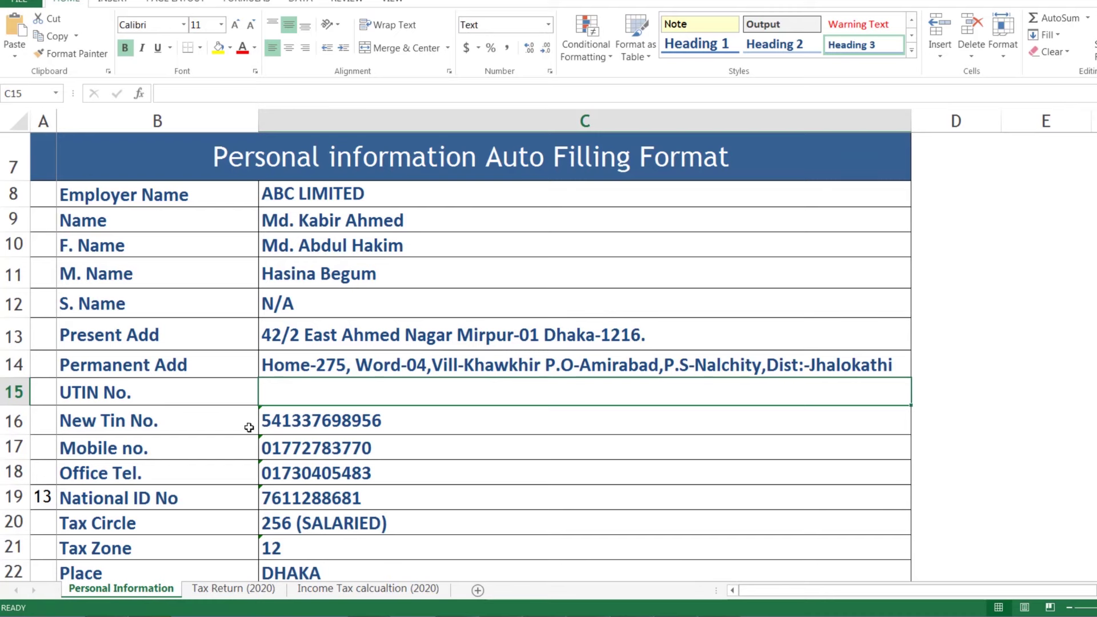
click(216, 589)
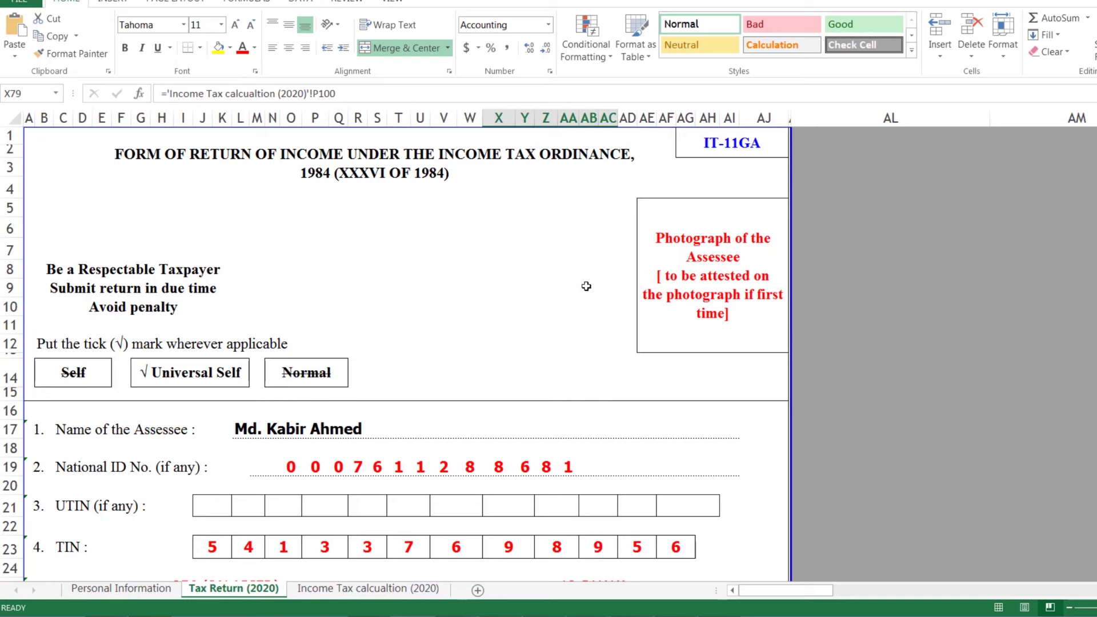
scroll(587, 286, down, 2)
scroll(586, 286, down, 2)
scroll(587, 287, down, 1)
scroll(586, 286, down, 2)
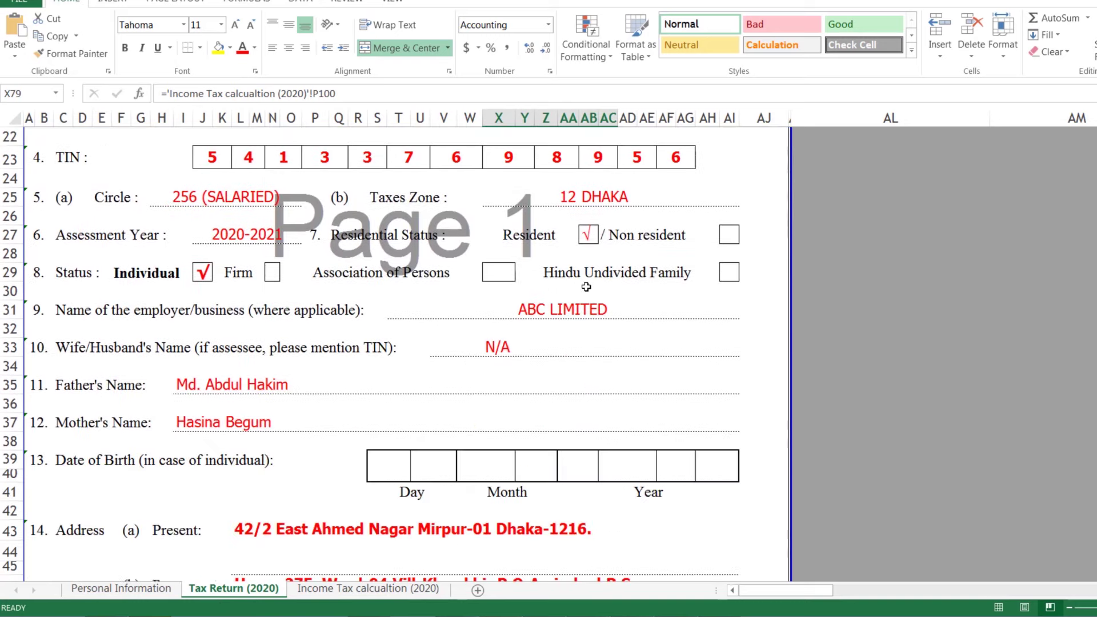
scroll(586, 286, up, 5)
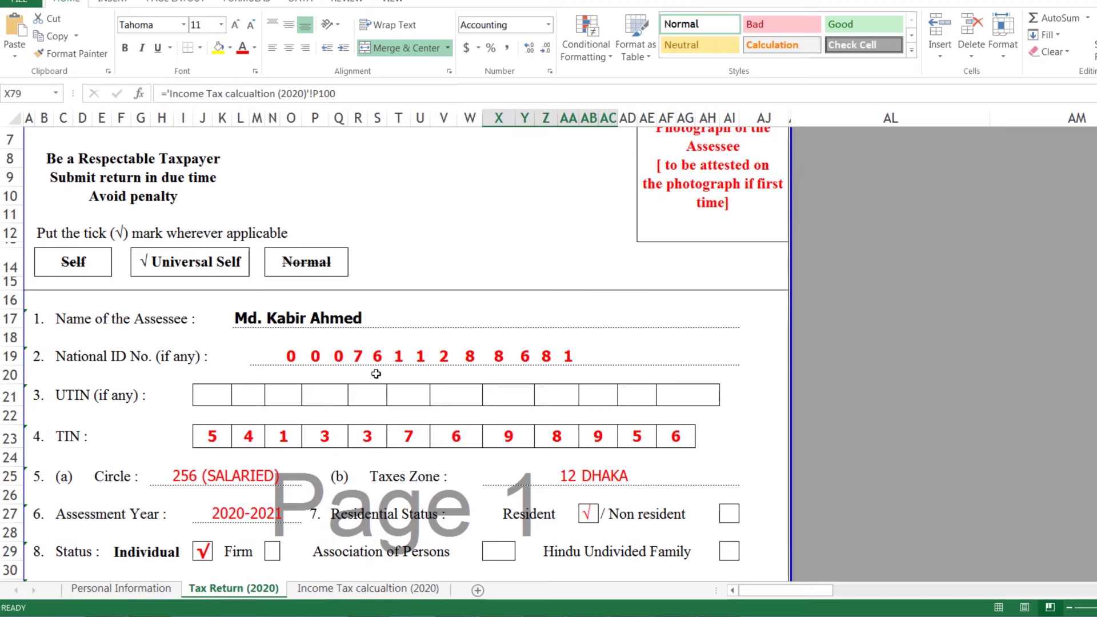
scroll(376, 373, up, 2)
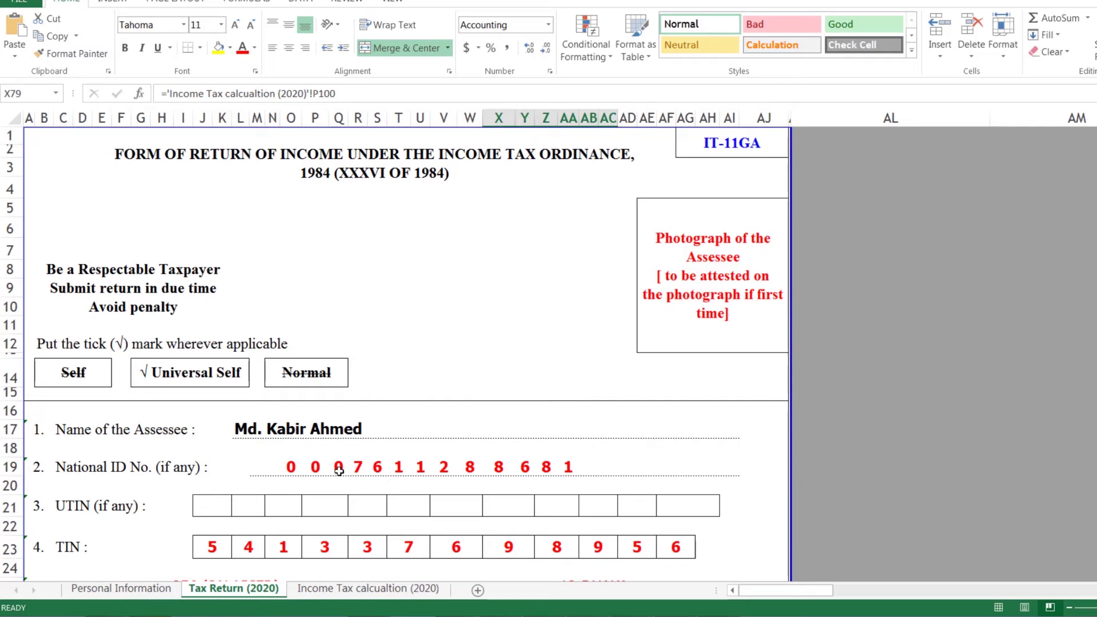
scroll(338, 471, down, 4)
scroll(354, 470, down, 11)
scroll(356, 470, down, 6)
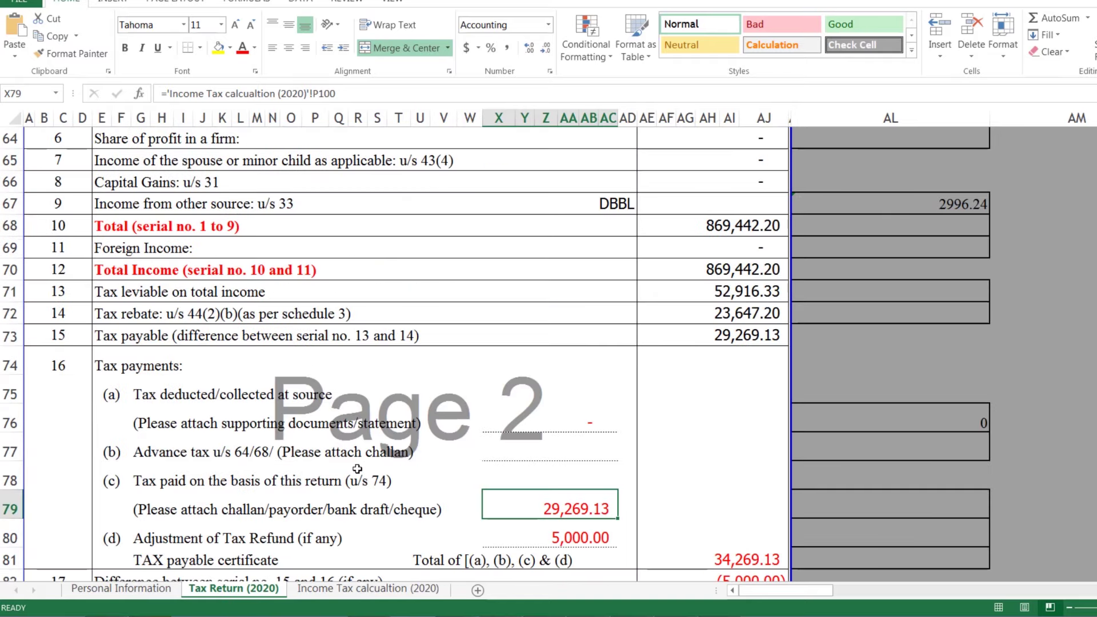
scroll(358, 467, down, 12)
scroll(583, 355, down, 18)
scroll(585, 354, down, 7)
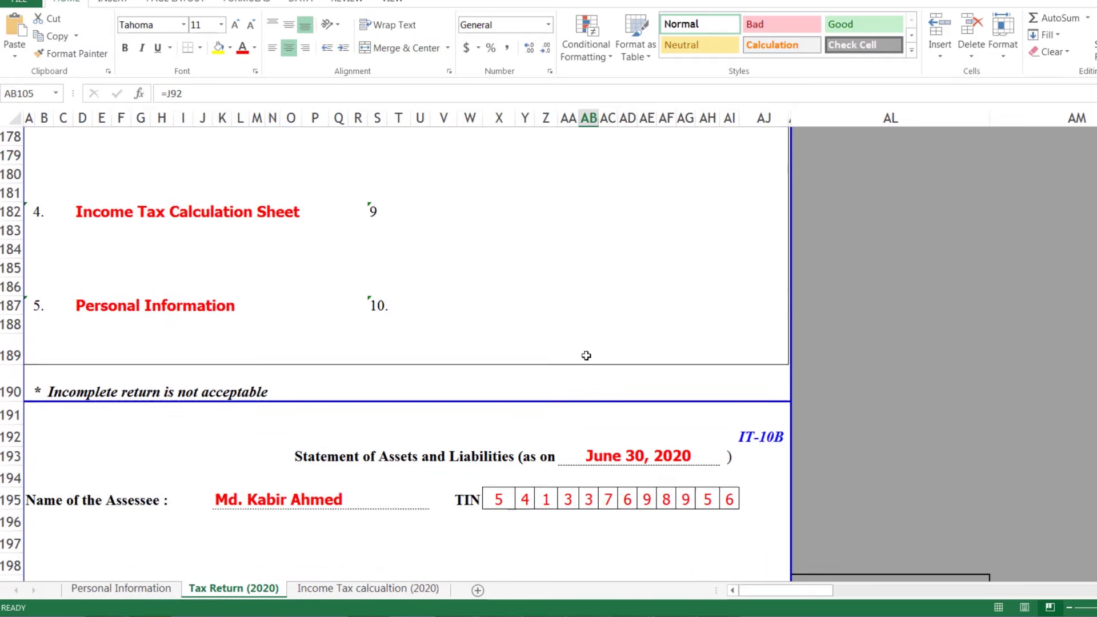
scroll(586, 356, down, 3)
click(570, 327)
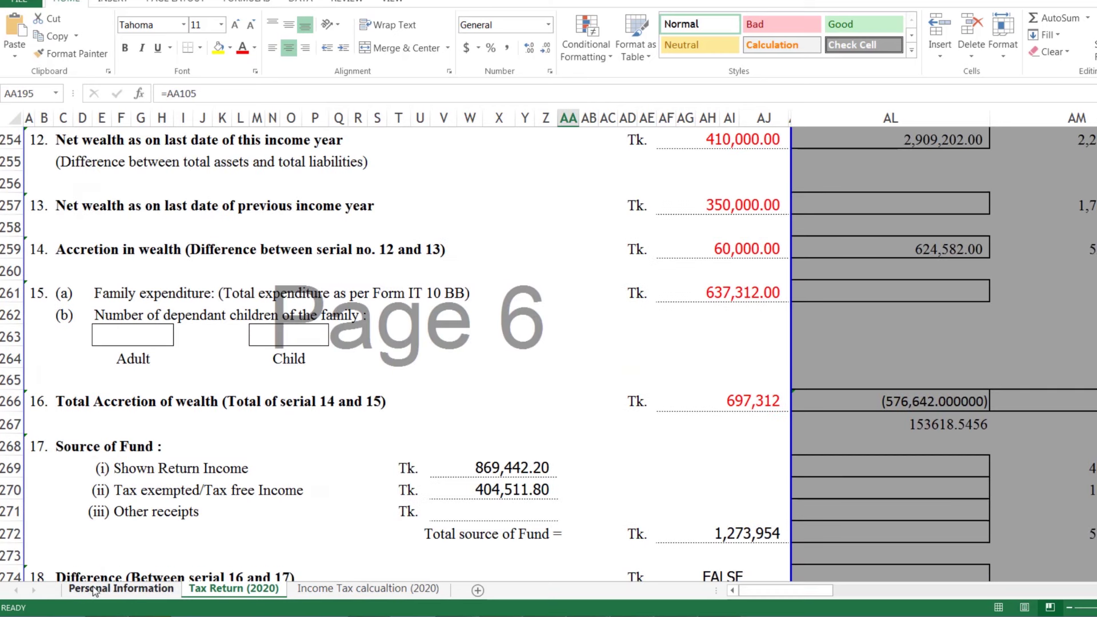
click(100, 588)
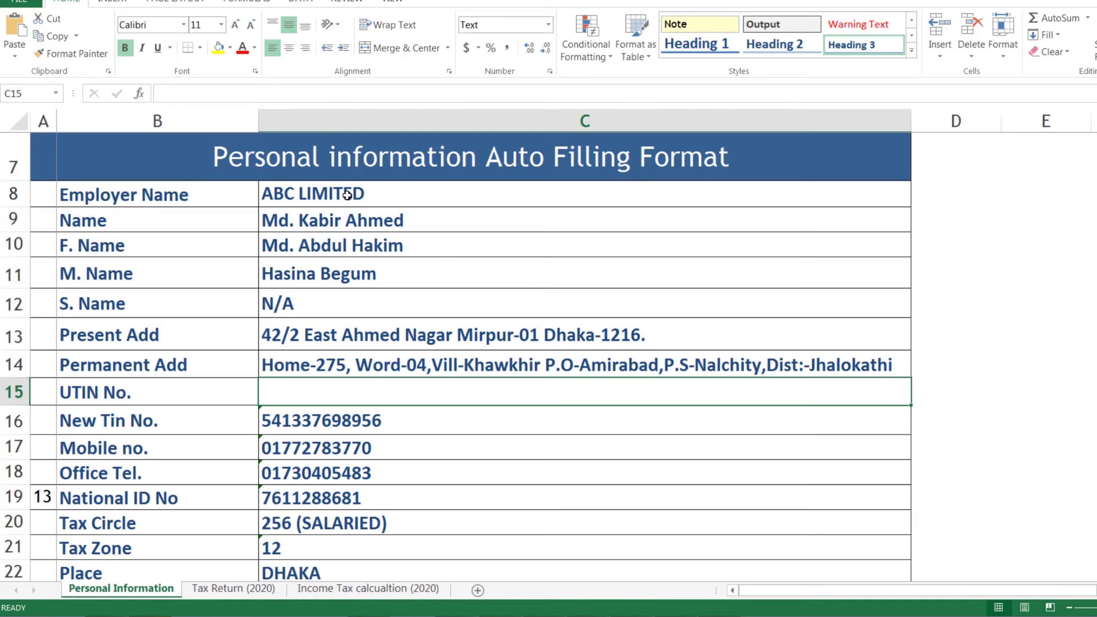
click(206, 589)
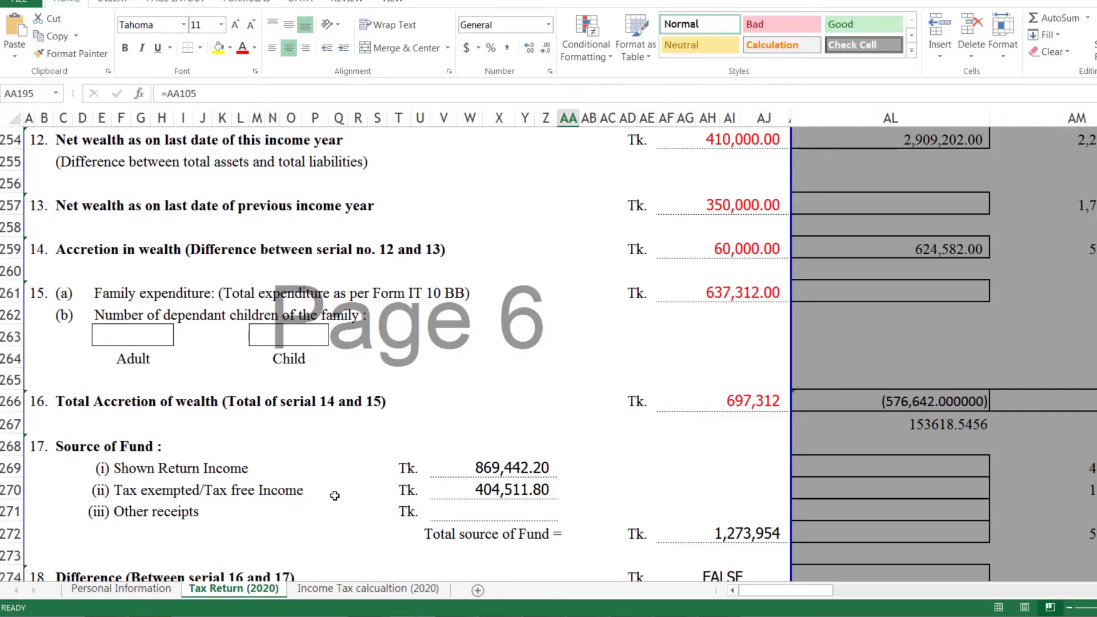
scroll(408, 462, up, 10)
scroll(343, 445, up, 20)
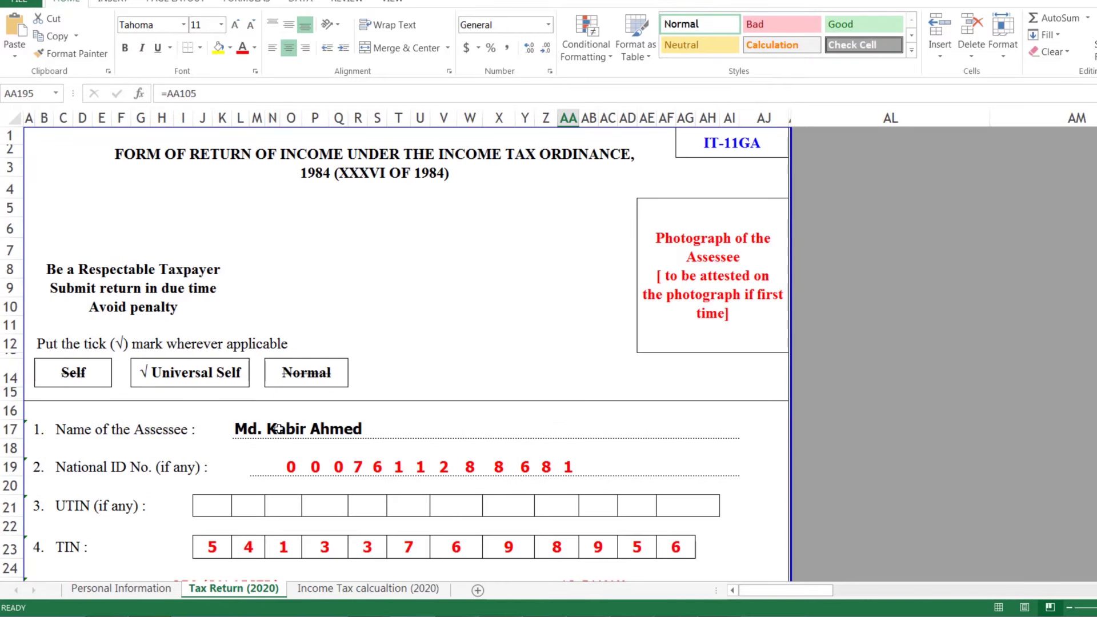
click(277, 428)
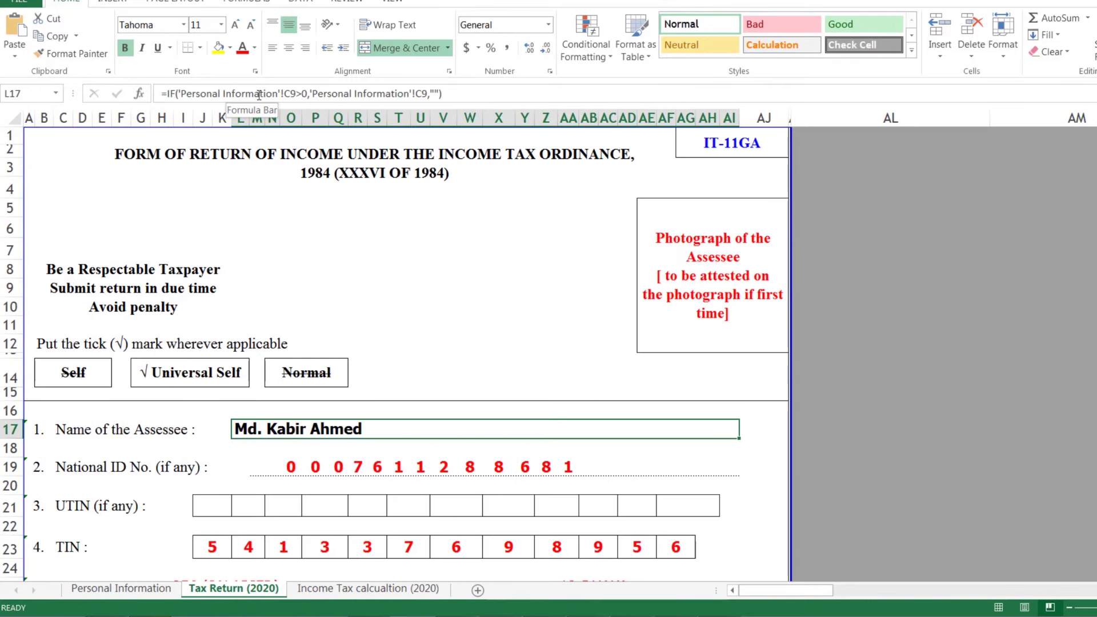
click(121, 588)
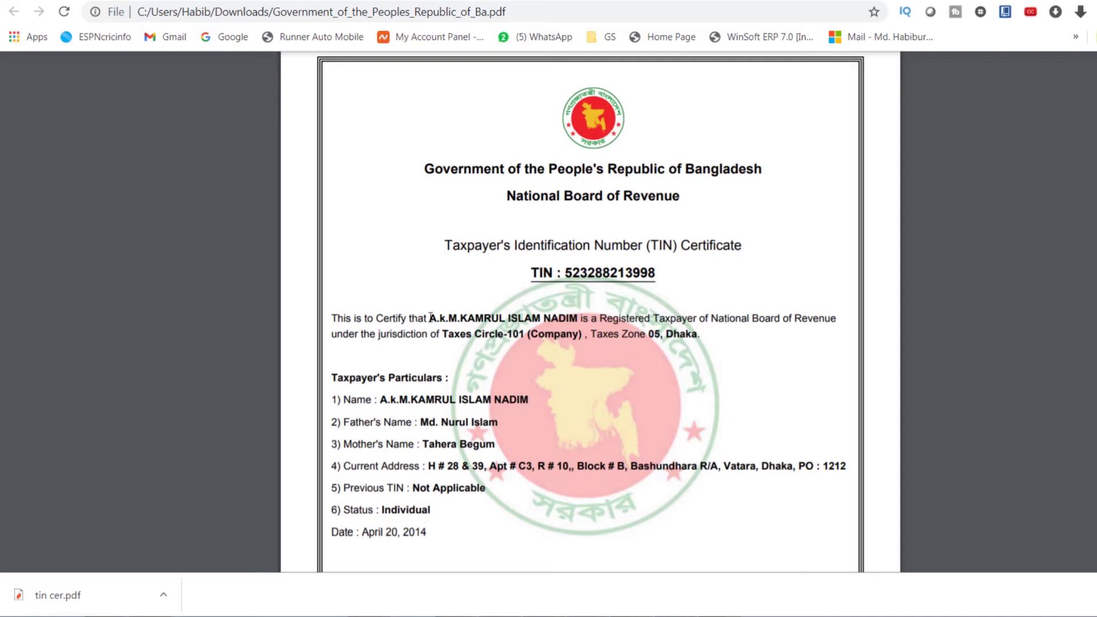
- Select the taxpayer's name on the TIN certificate PDF for copying
drag(458, 316, 570, 315)
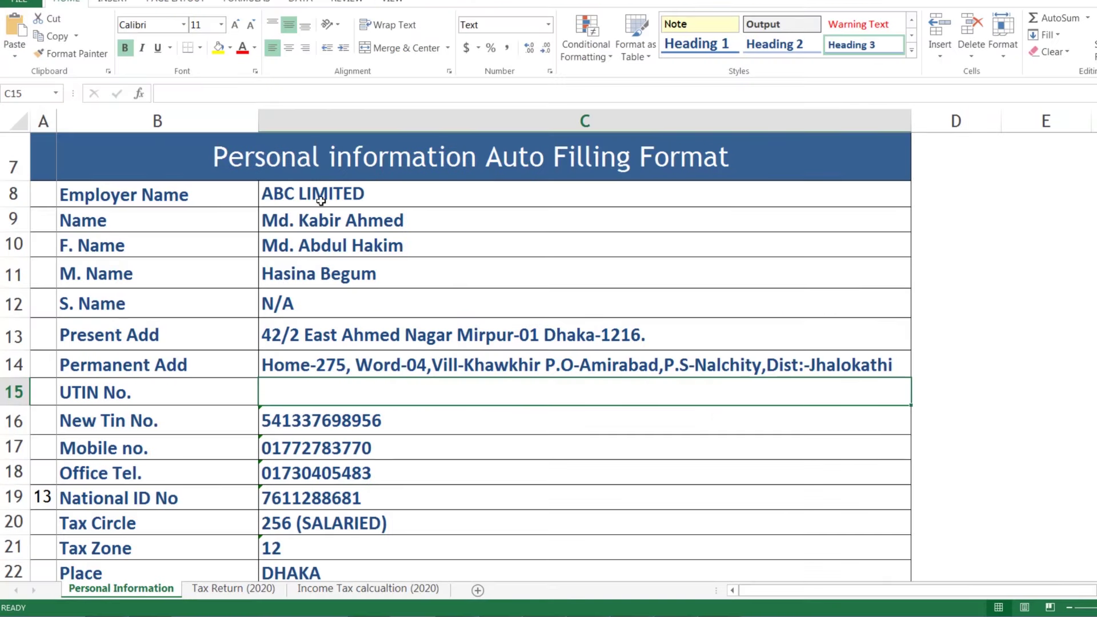
- Paste the certificate's taxpayer name into Name (C9) and review the father's name and employer entries
click(309, 224)
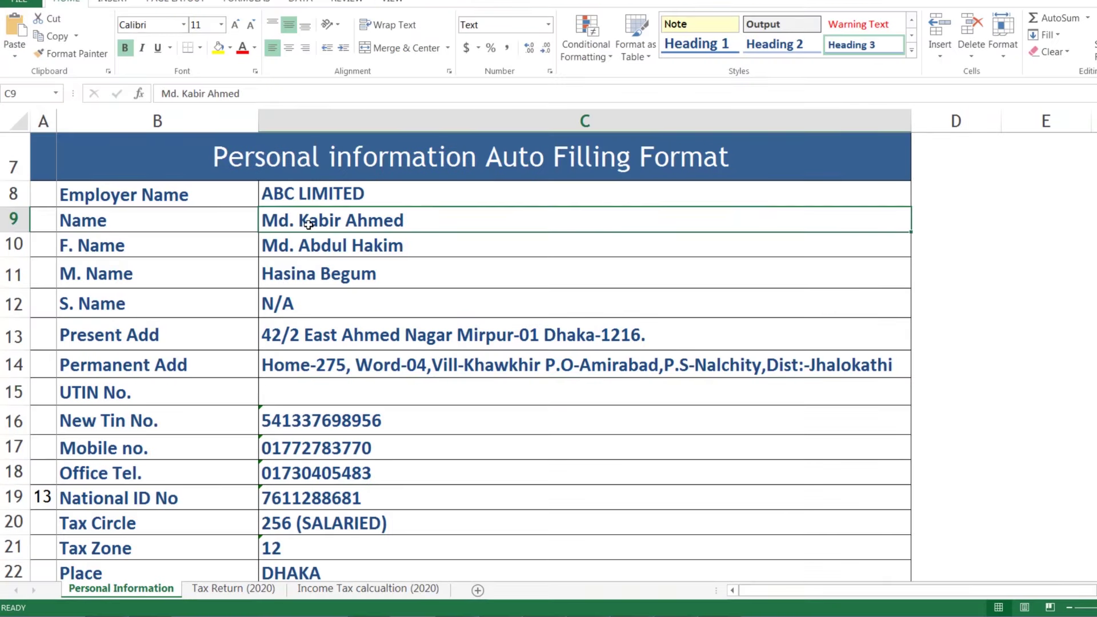
key(ctrl+v)
key(Return)
click(485, 219)
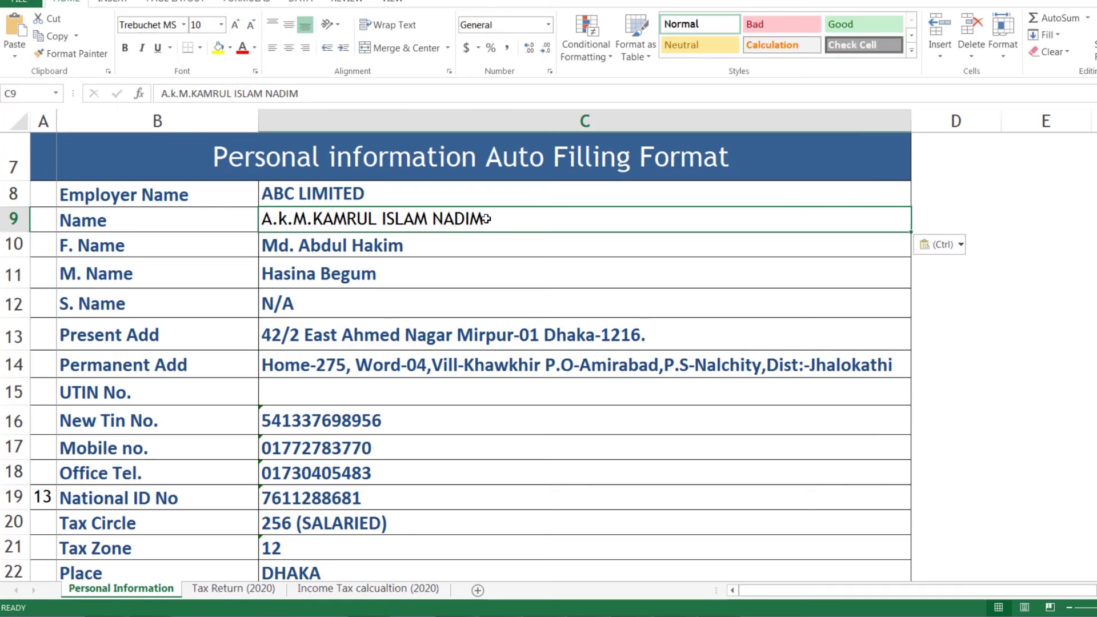
click(379, 240)
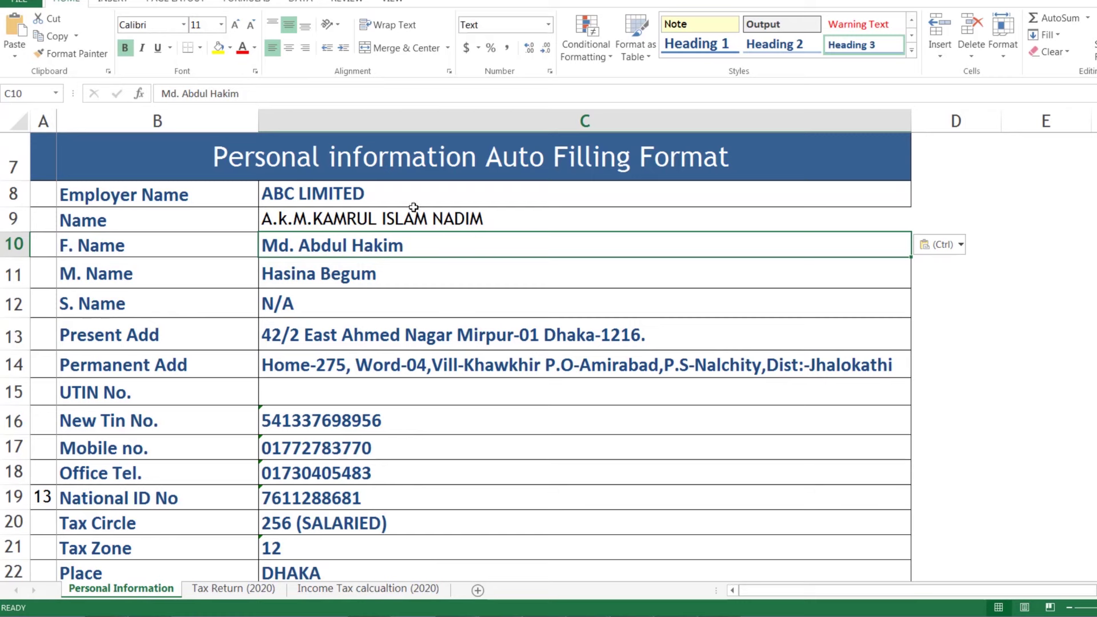
click(294, 194)
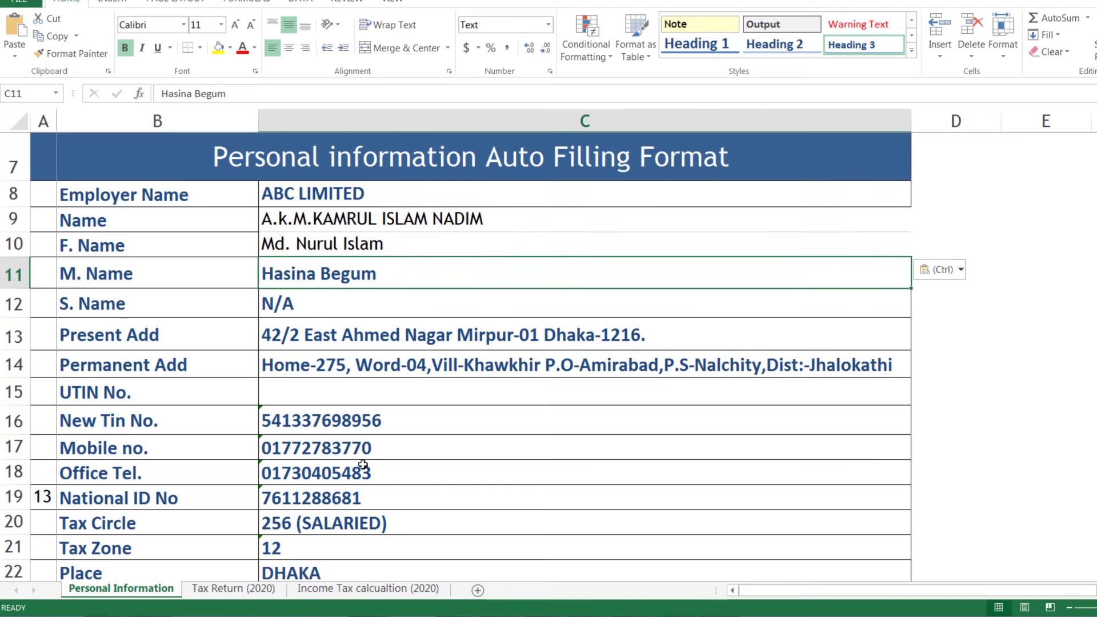
scroll(363, 465, down, 2)
scroll(363, 465, up, 1)
scroll(363, 465, up, 1)
- Paste the certificate's TIN into New Tin No. (C16) as plain text
click(419, 419)
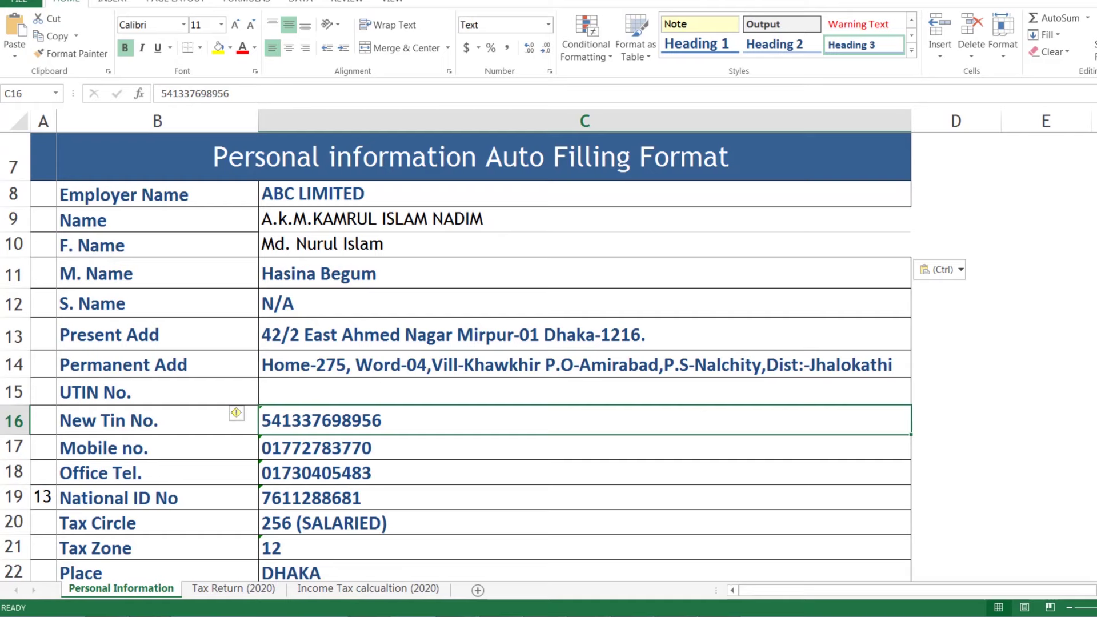
key(alt+Tab)
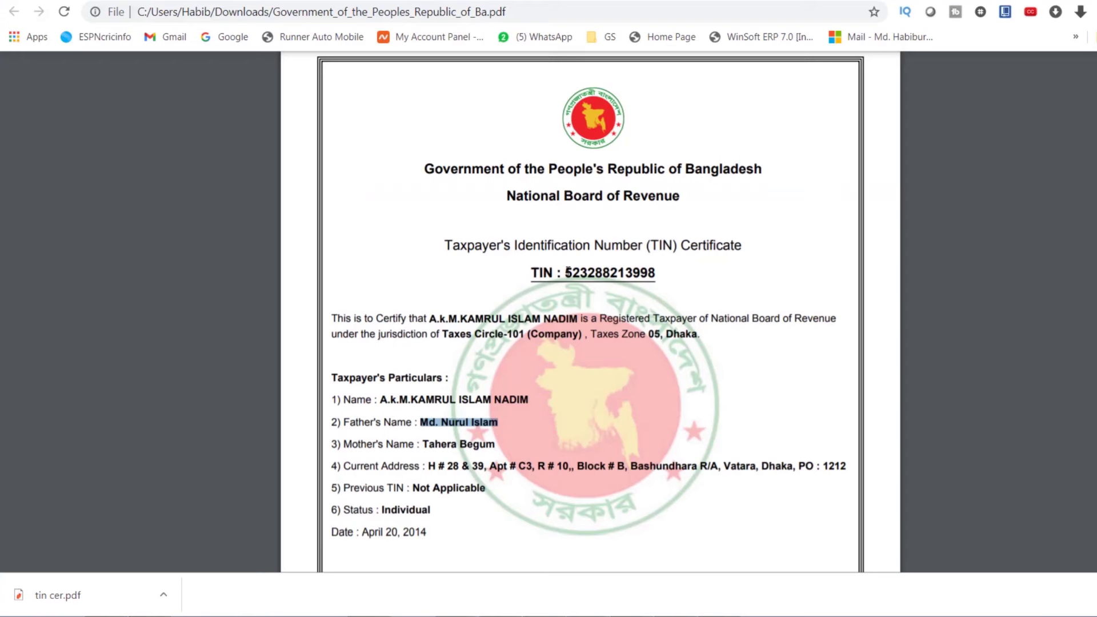
key(alt+Tab)
key(ctrl+v)
key(ctrl+m)
key(Down)
key(Down)
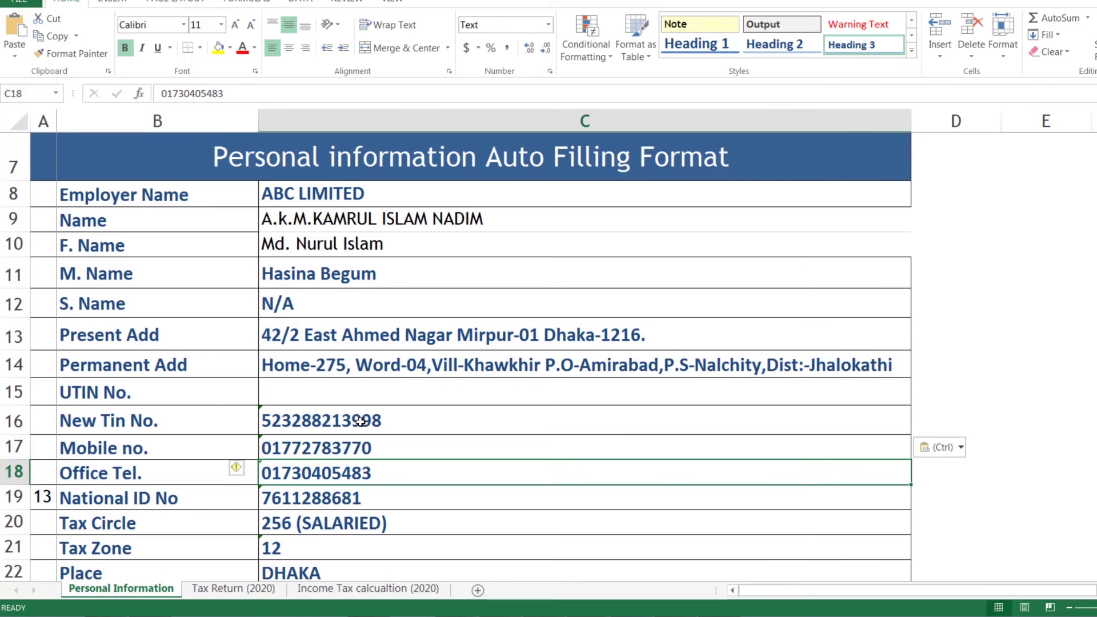
key(ctrl+Page_Down)
- Select the Date of Birth boxes, starting at S39, on the Tax Return (2020) sheet
scroll(420, 516, down, 2)
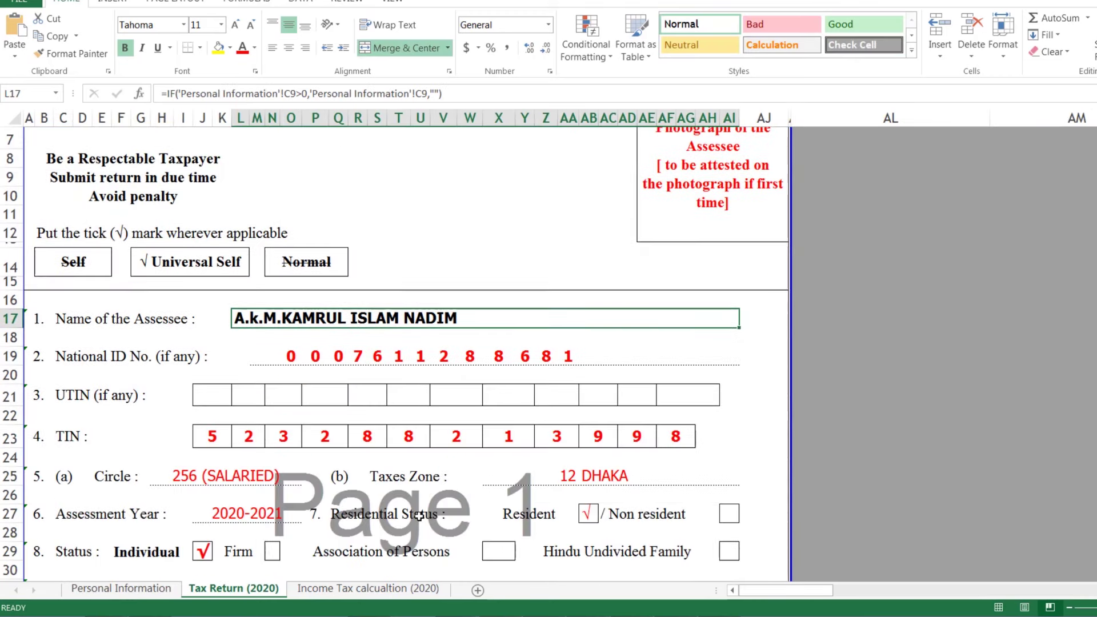
scroll(414, 497, down, 1)
scroll(410, 473, down, 1)
scroll(410, 474, down, 3)
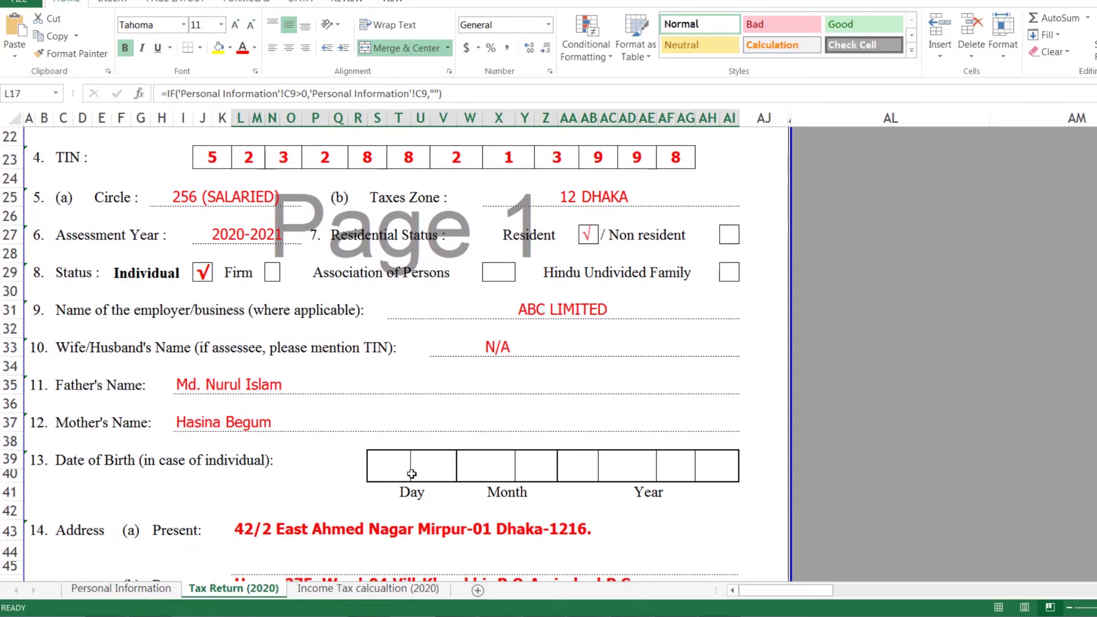
click(396, 470)
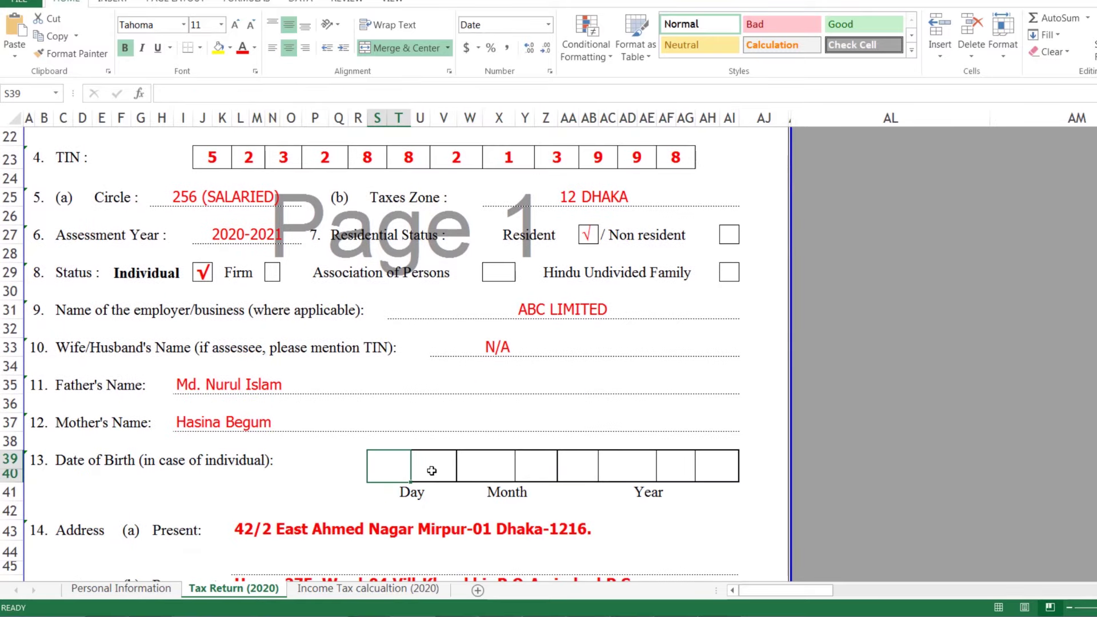
click(432, 471)
click(381, 471)
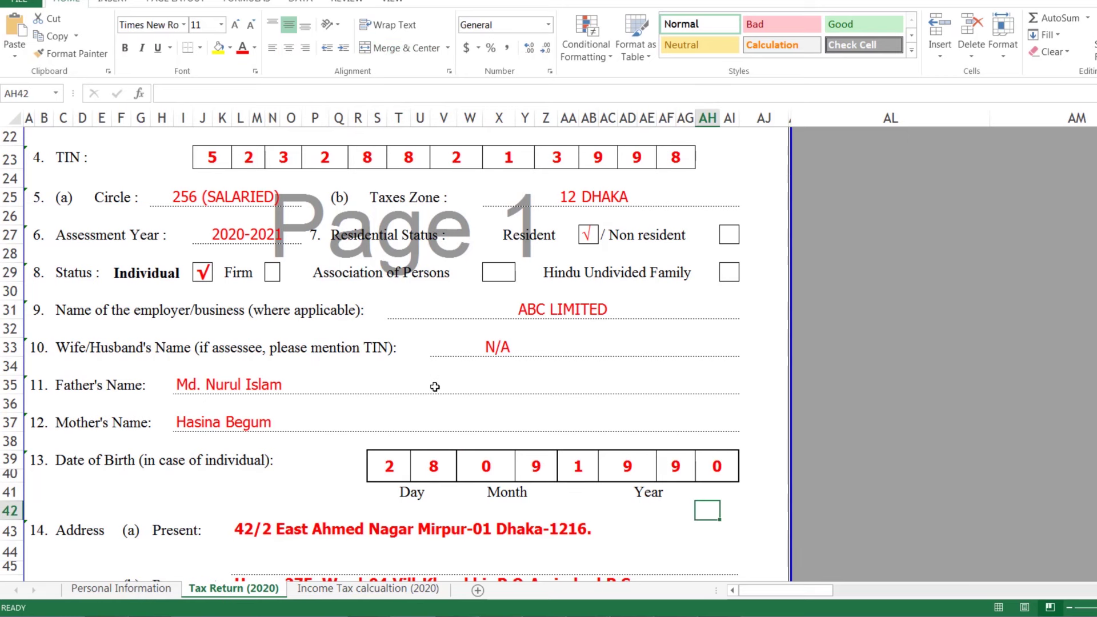
scroll(434, 382, down, 5)
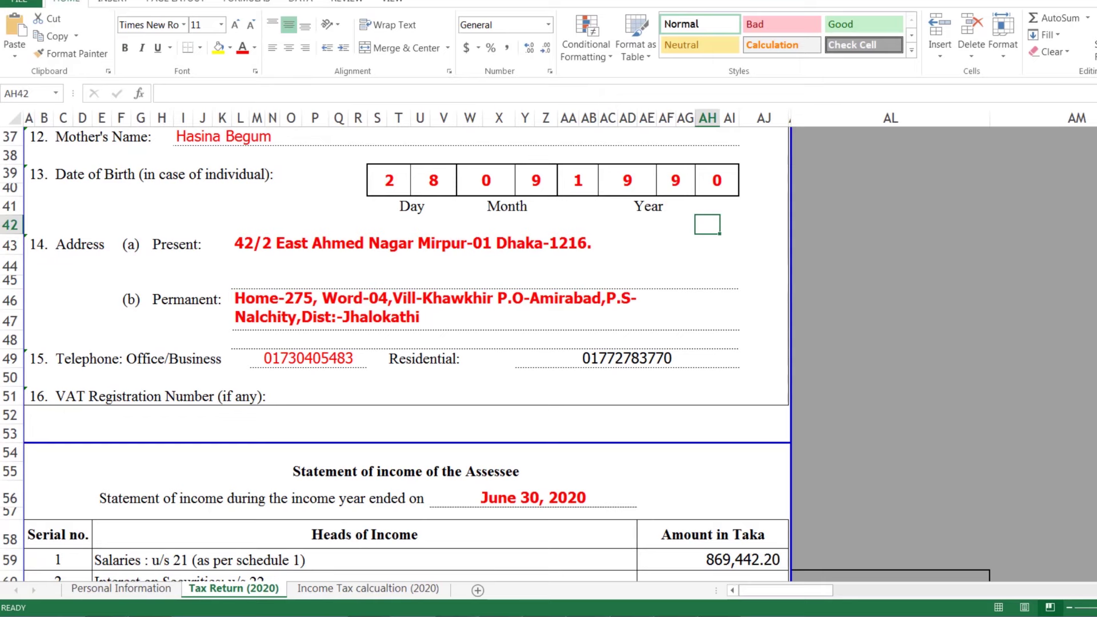
- Check the calculation sheet, then view the Tax Return's Statement of income totalling 869,442.20
click(354, 597)
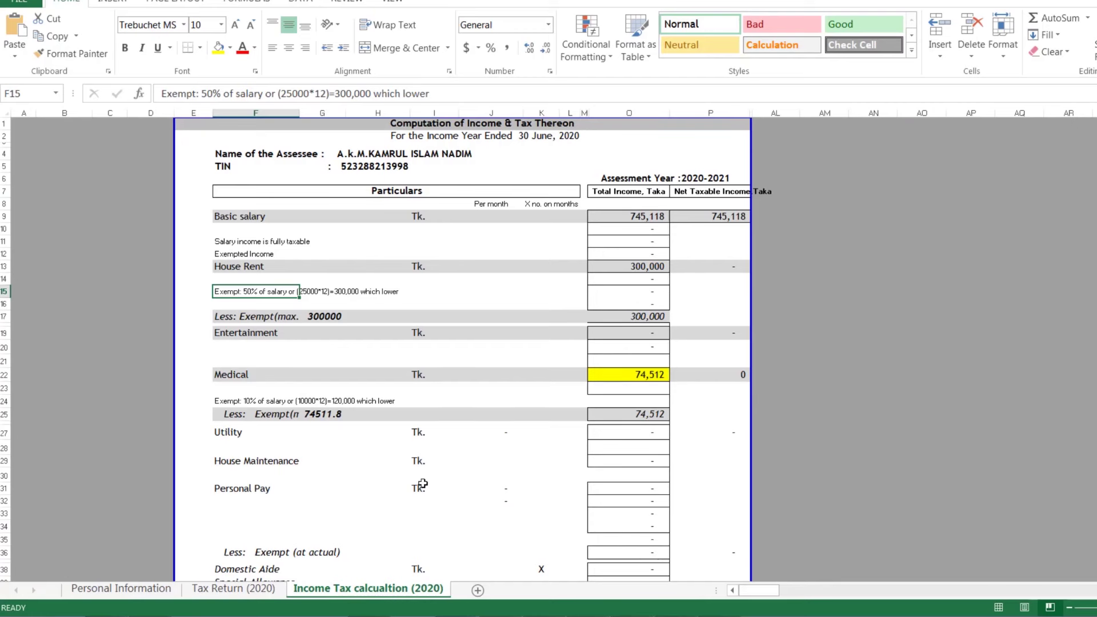
scroll(455, 451, down, 1)
scroll(456, 451, down, 3)
scroll(456, 452, down, 5)
click(234, 589)
scroll(372, 460, up, 5)
scroll(372, 461, up, 7)
scroll(372, 460, down, 5)
scroll(372, 461, down, 3)
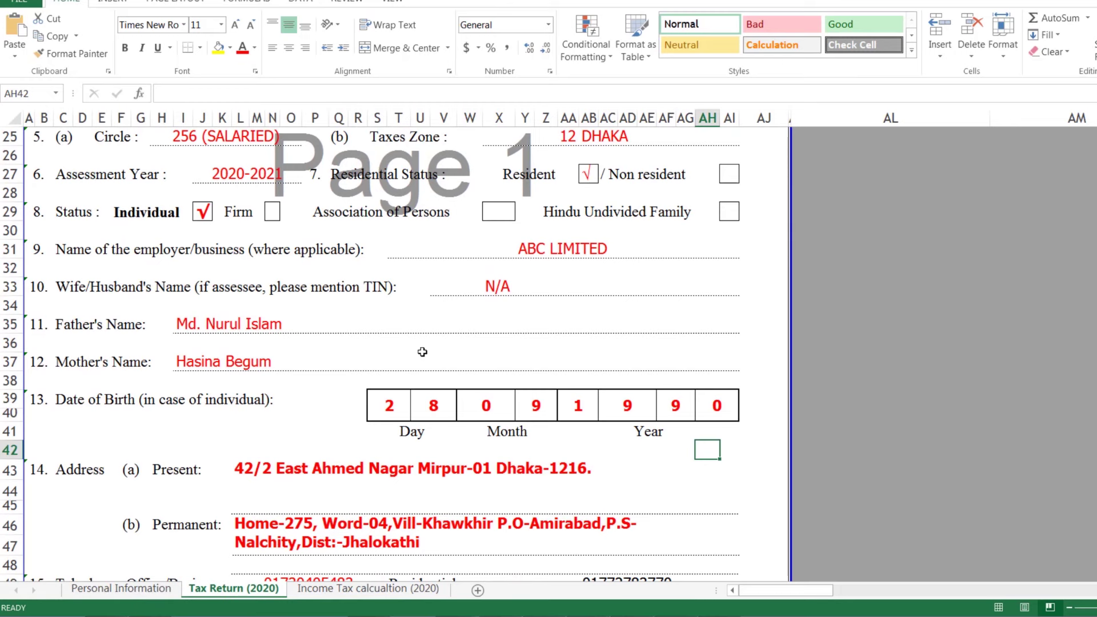
scroll(422, 352, down, 4)
scroll(423, 352, down, 4)
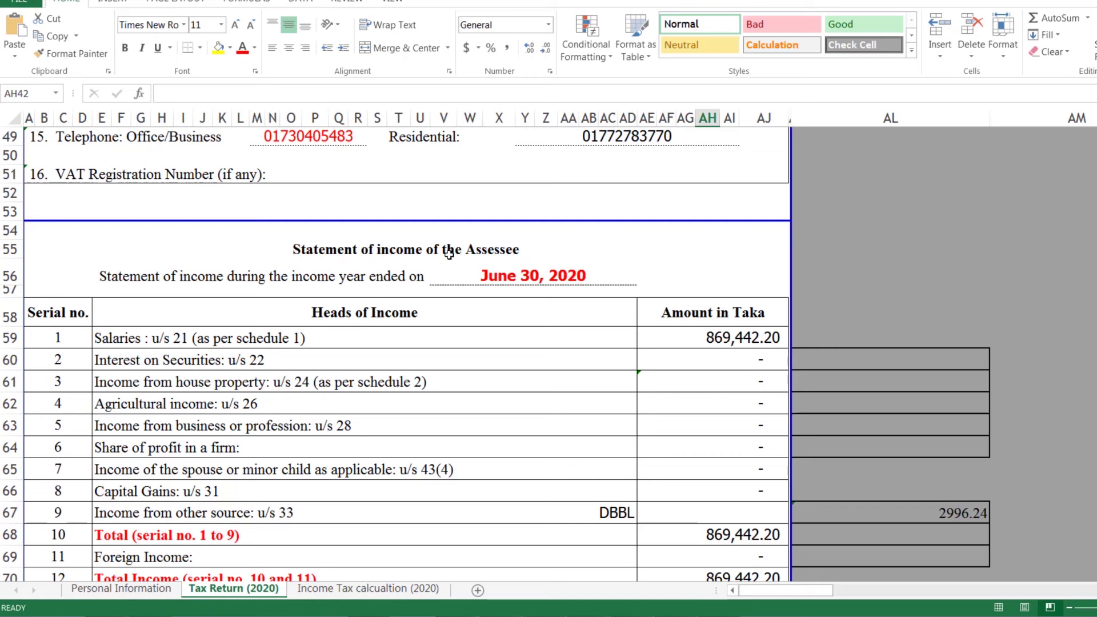
- Inspect the formulas behind total income, tax leviable, tax rebate and tax payable in AE68–AE73
scroll(483, 324, down, 1)
scroll(483, 324, down, 1)
scroll(483, 324, down, 1)
scroll(483, 324, down, 4)
scroll(483, 322, up, 3)
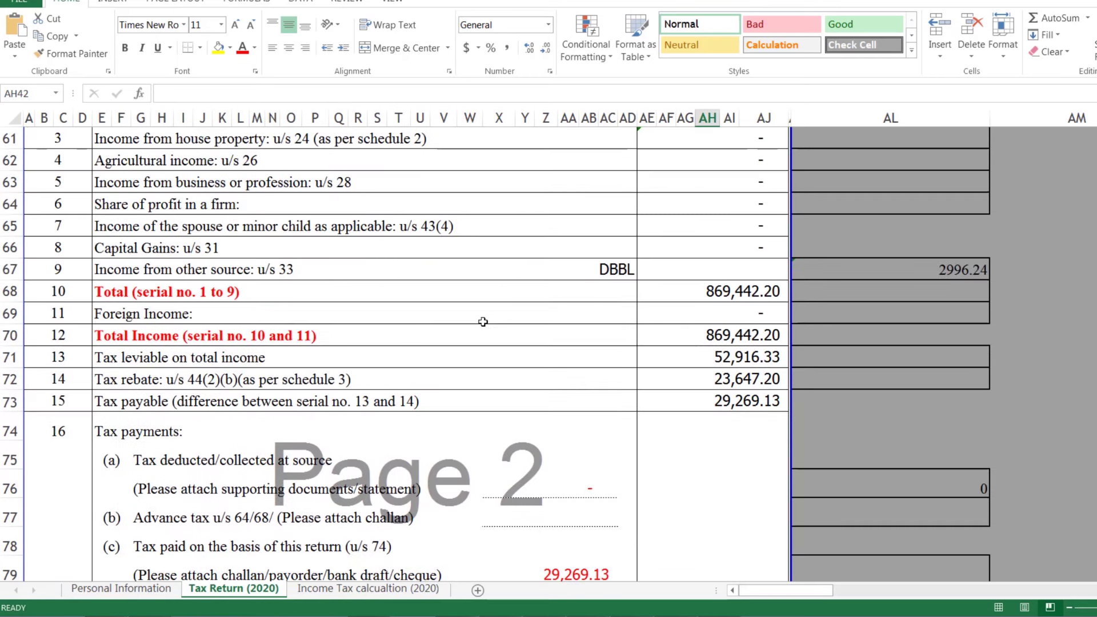
click(709, 294)
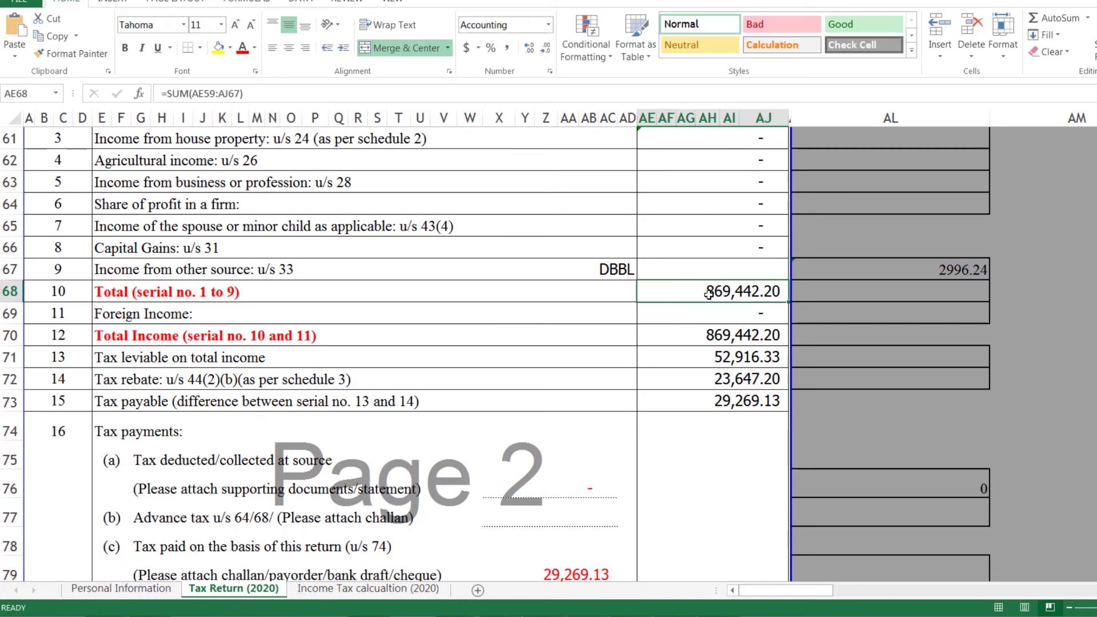
scroll(709, 294, down, 1)
click(708, 313)
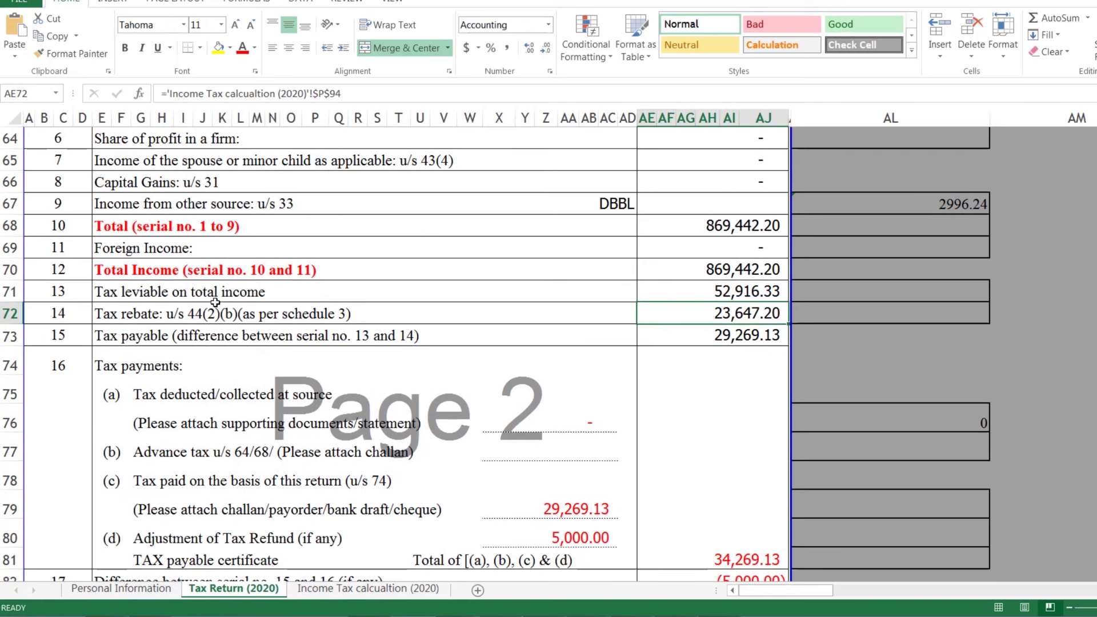
click(732, 291)
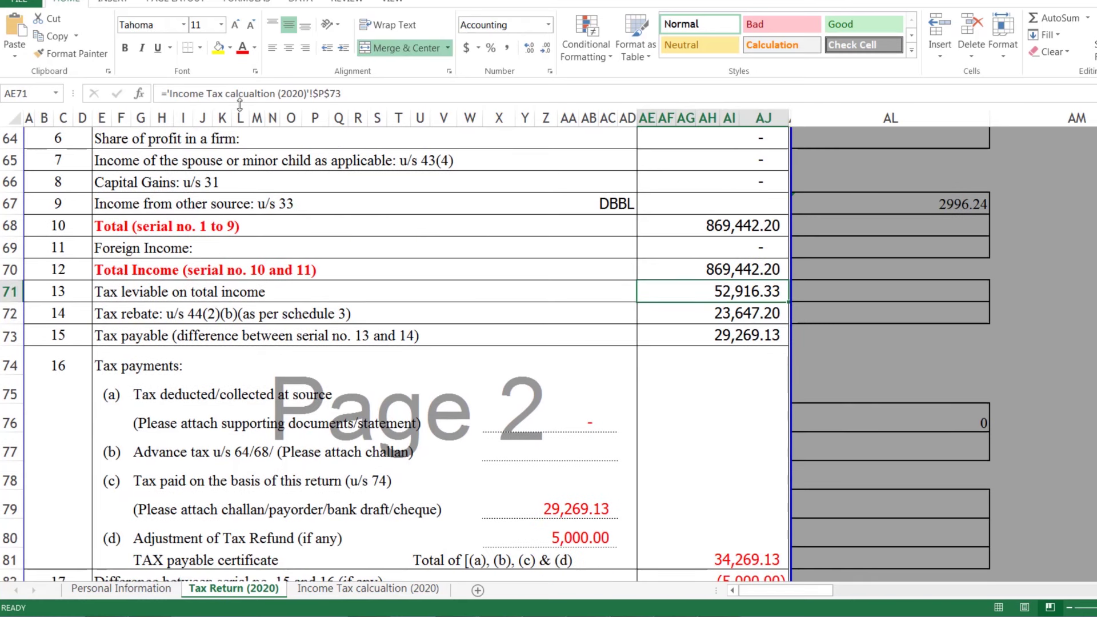
click(726, 333)
click(732, 312)
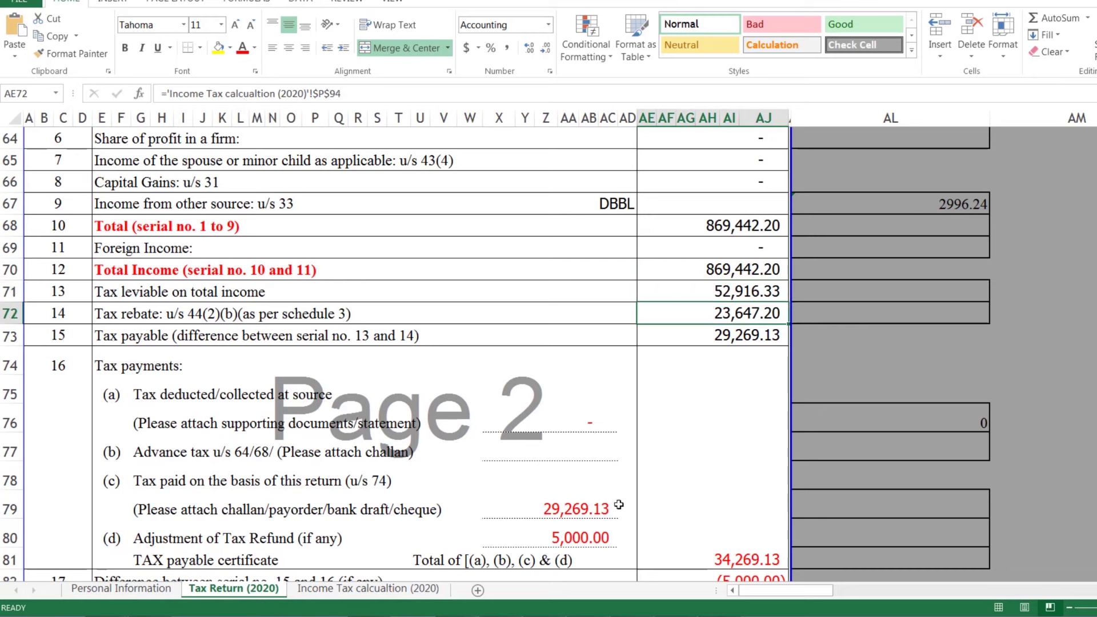
- Compare against the calculation sheet and trace the Basic pay amount's source in S109
click(359, 593)
scroll(457, 397, up, 3)
scroll(491, 381, up, 10)
scroll(508, 466, down, 5)
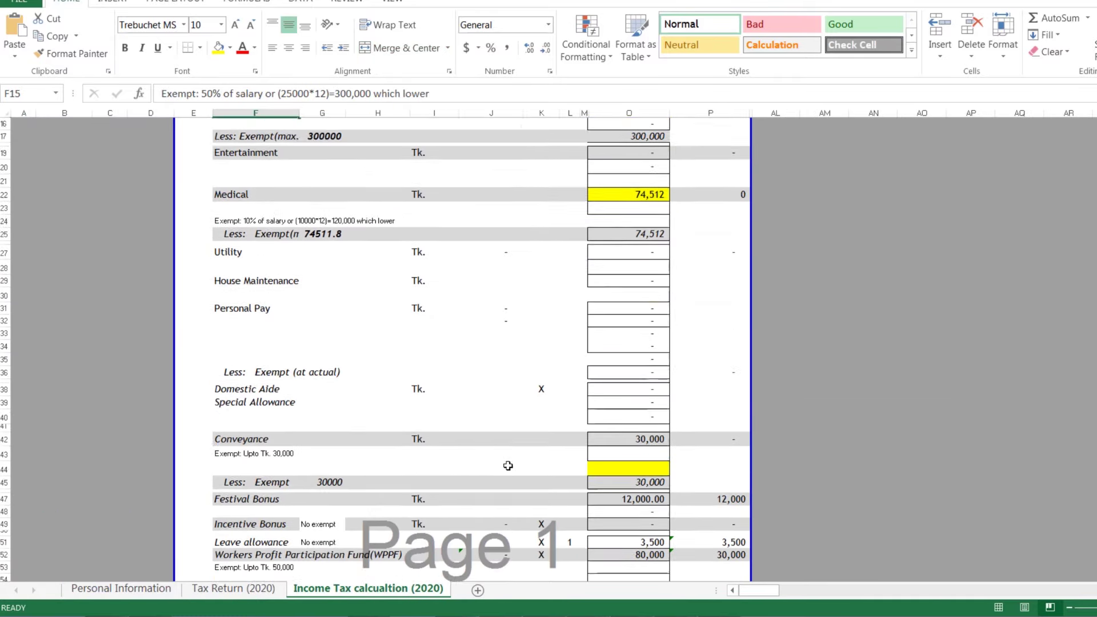
scroll(508, 466, down, 5)
click(240, 588)
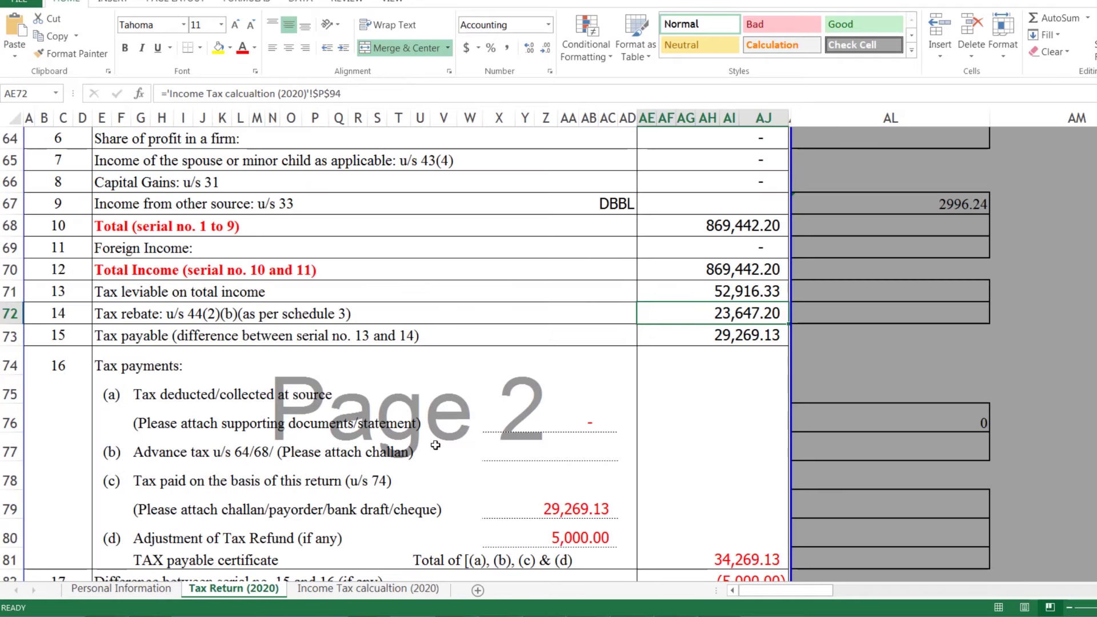
scroll(436, 445, down, 4)
scroll(431, 429, up, 5)
scroll(432, 423, down, 6)
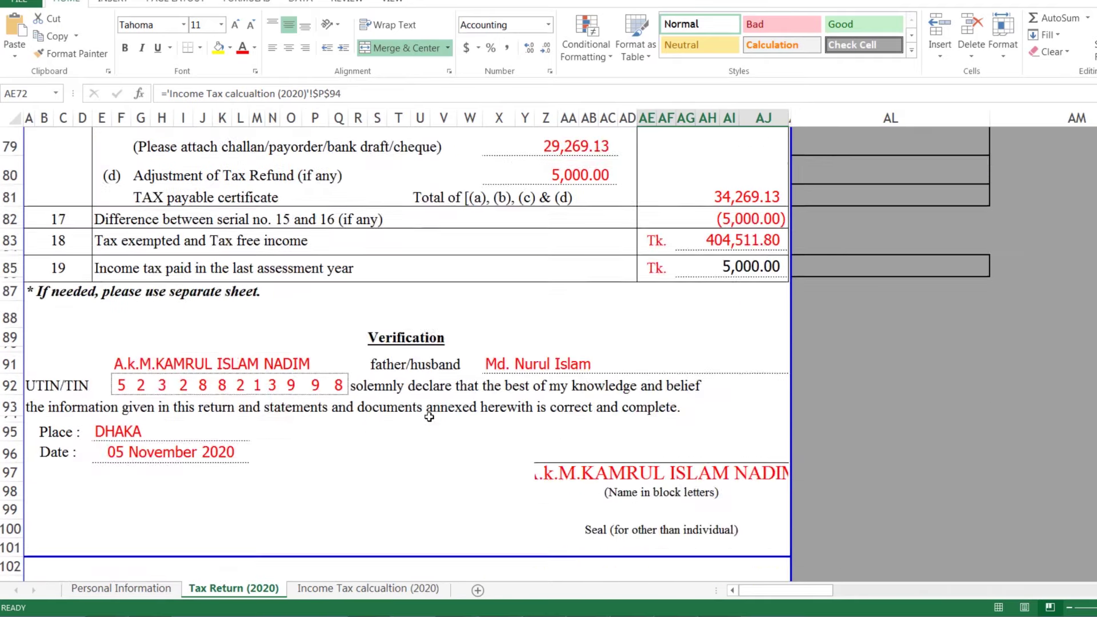
scroll(429, 417, down, 8)
click(475, 311)
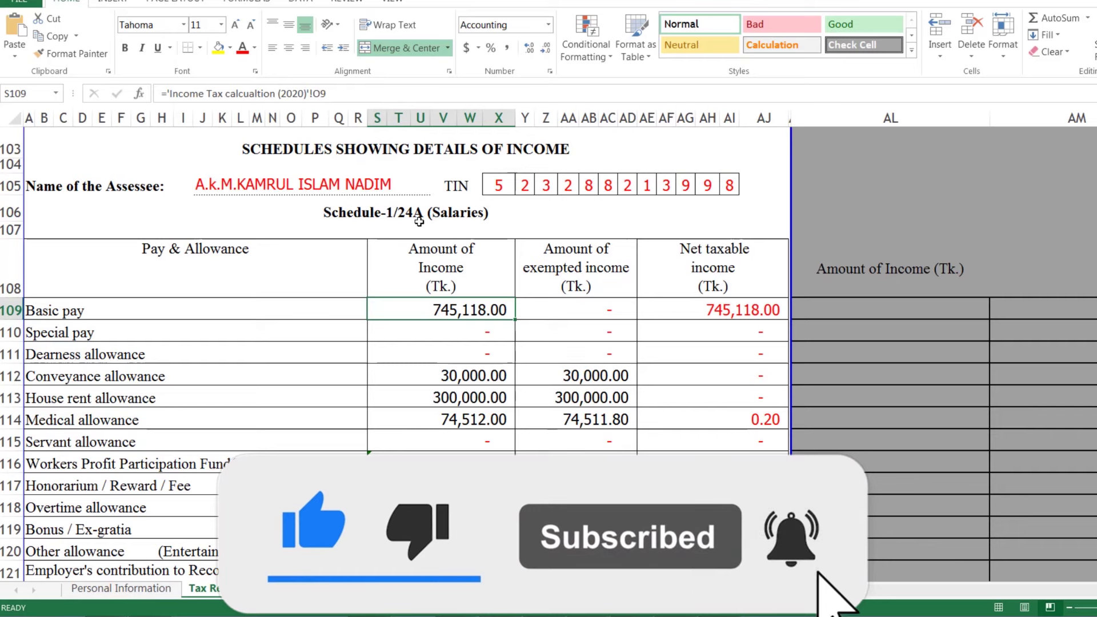
key(ctrl+Page_Down)
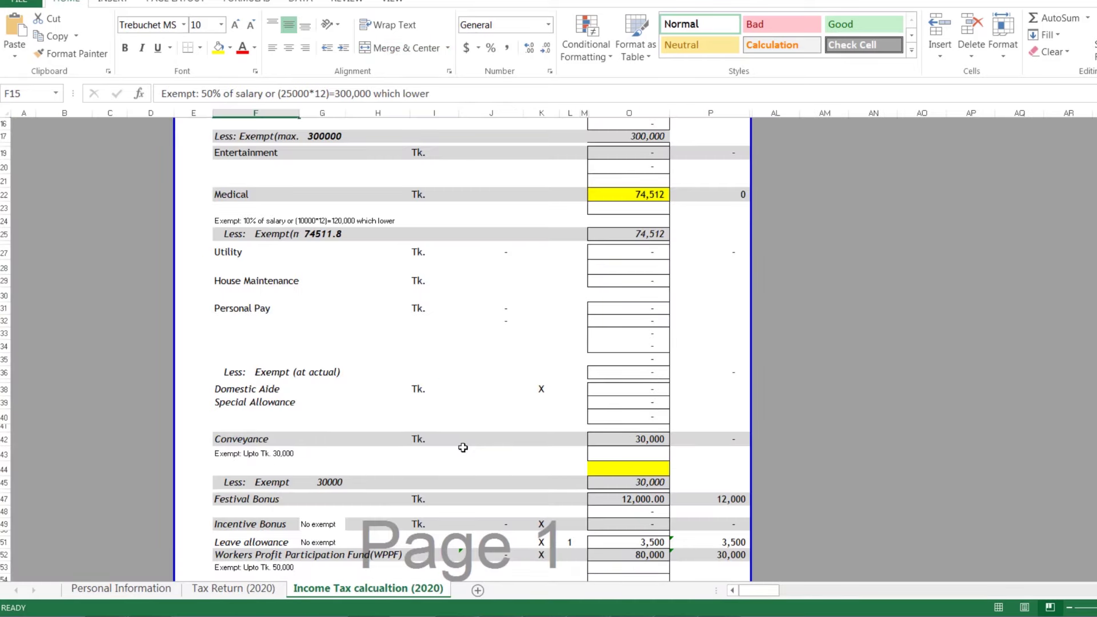
- Delete the Total Income amounts from House Rent to Conveyance and Festival Bonus to Provident Fund
scroll(463, 447, up, 5)
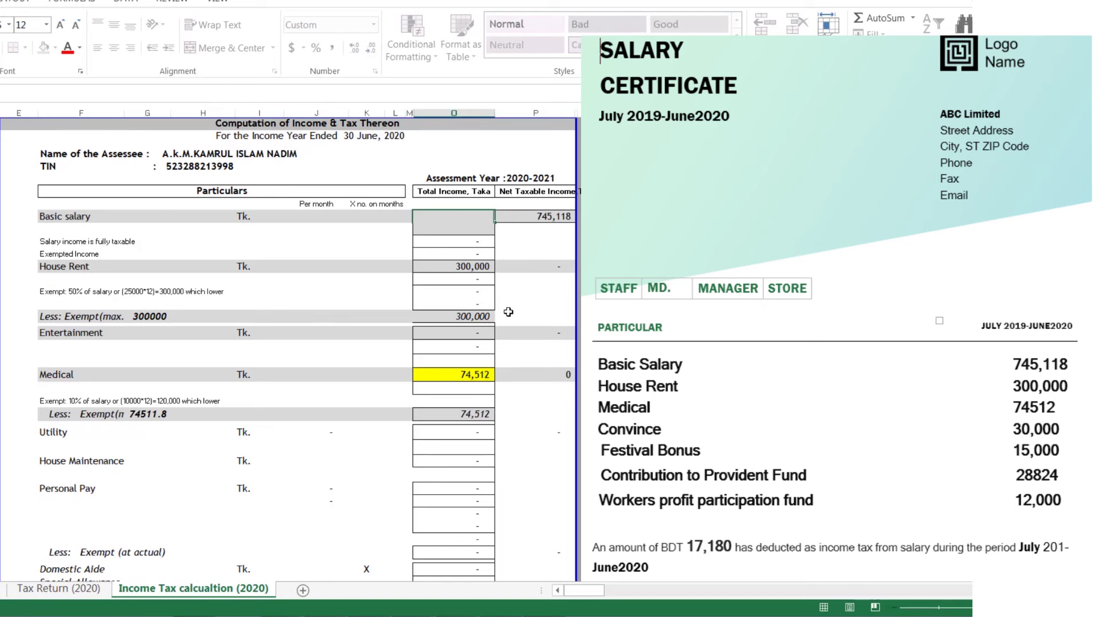
mouse_move(461, 267)
mouse_down()
mouse_move(454, 406)
mouse_move(472, 558)
mouse_up()
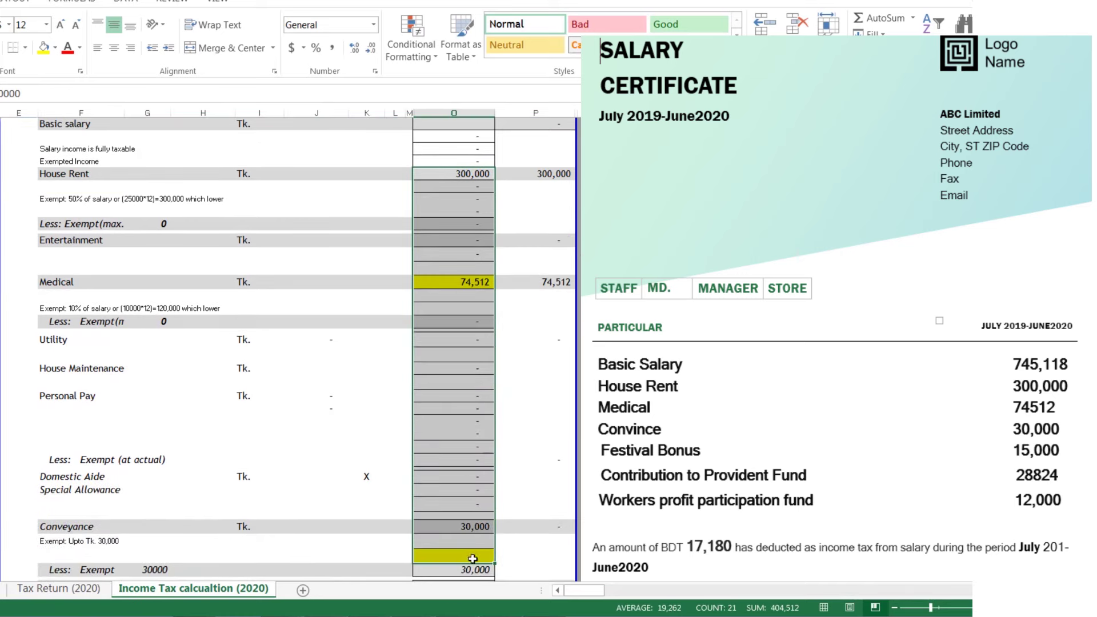
key(Delete)
scroll(474, 457, up, 3)
scroll(468, 434, down, 5)
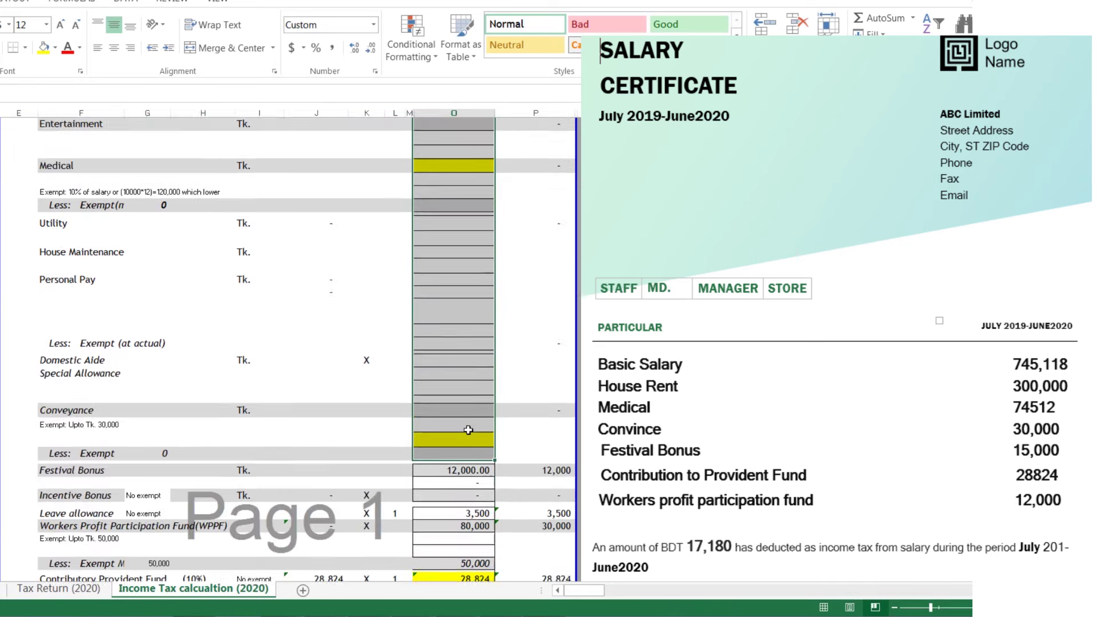
scroll(468, 430, down, 5)
drag(464, 278, 467, 388)
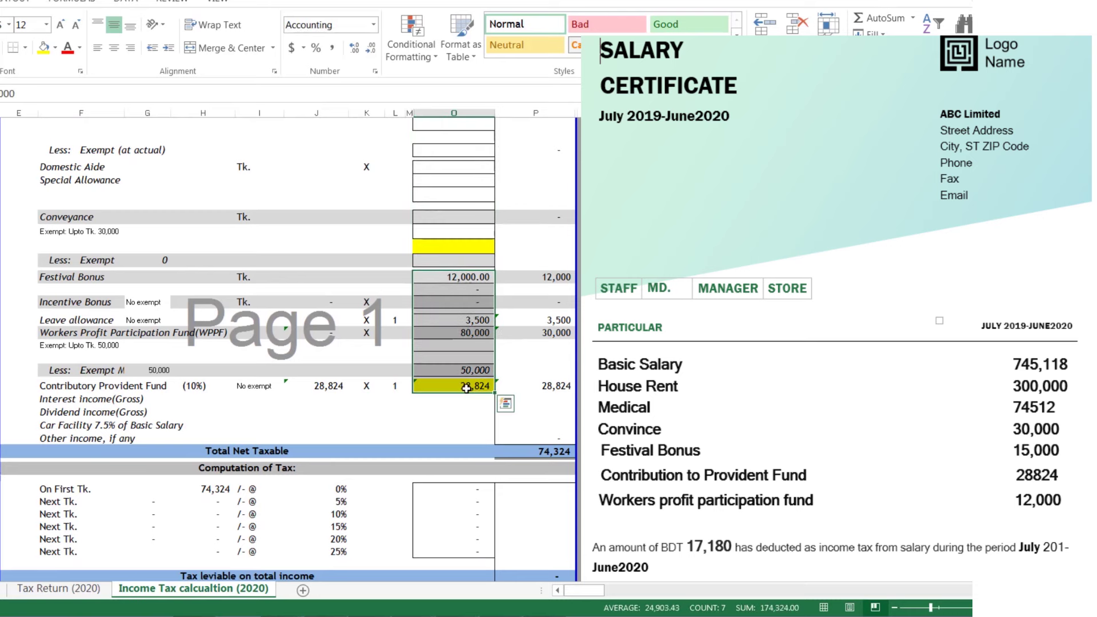
key(Delete)
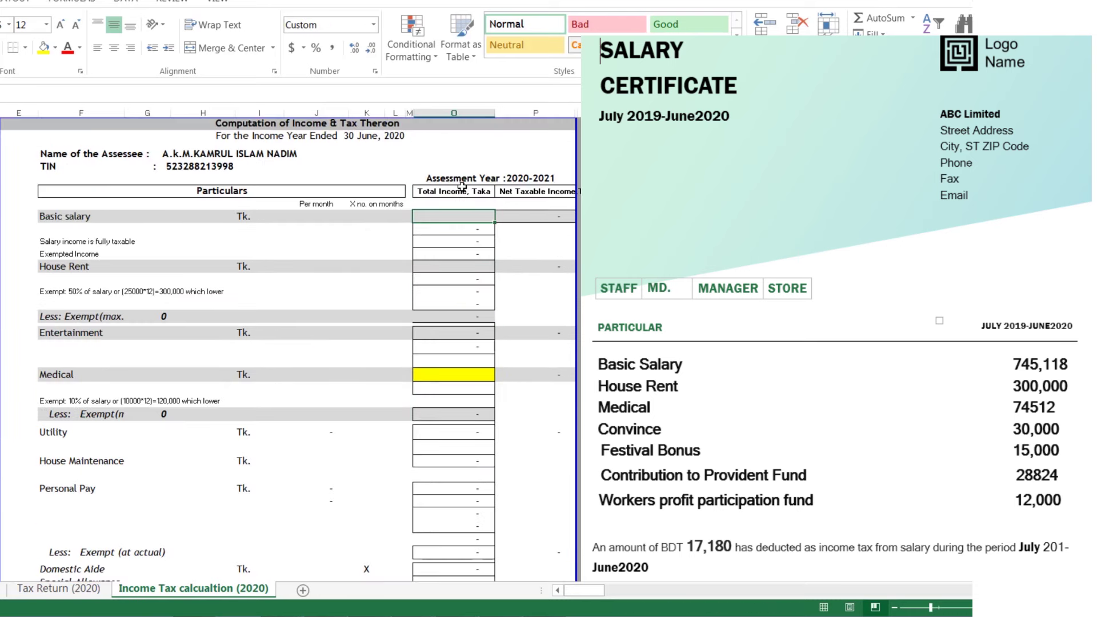
- Enter 745118 in the Basic salary row's Total Income cell
click(454, 113)
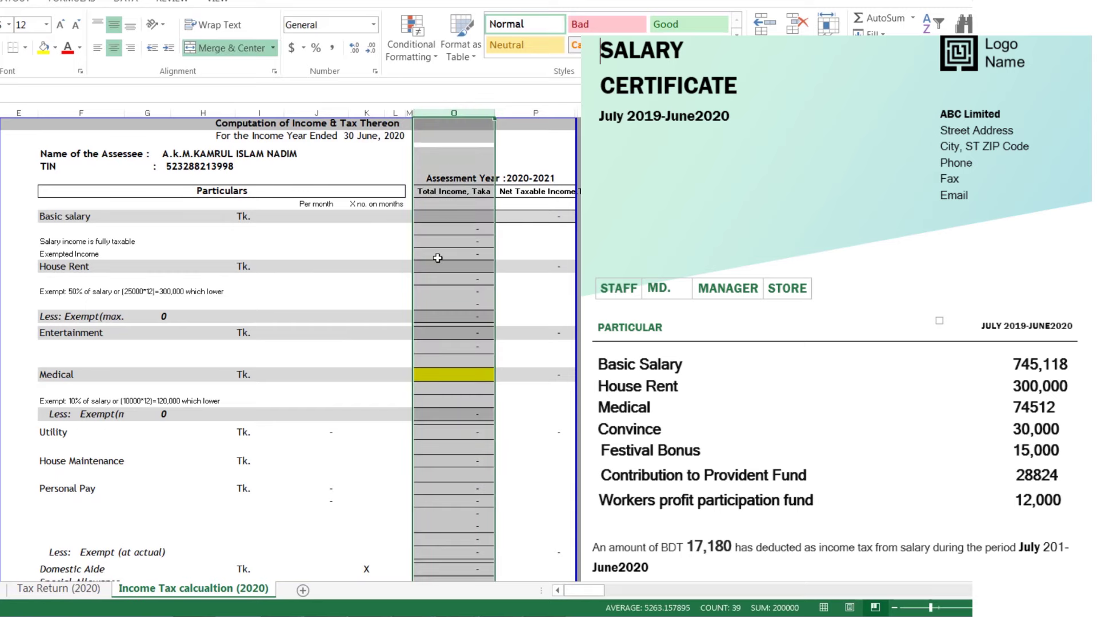
click(448, 193)
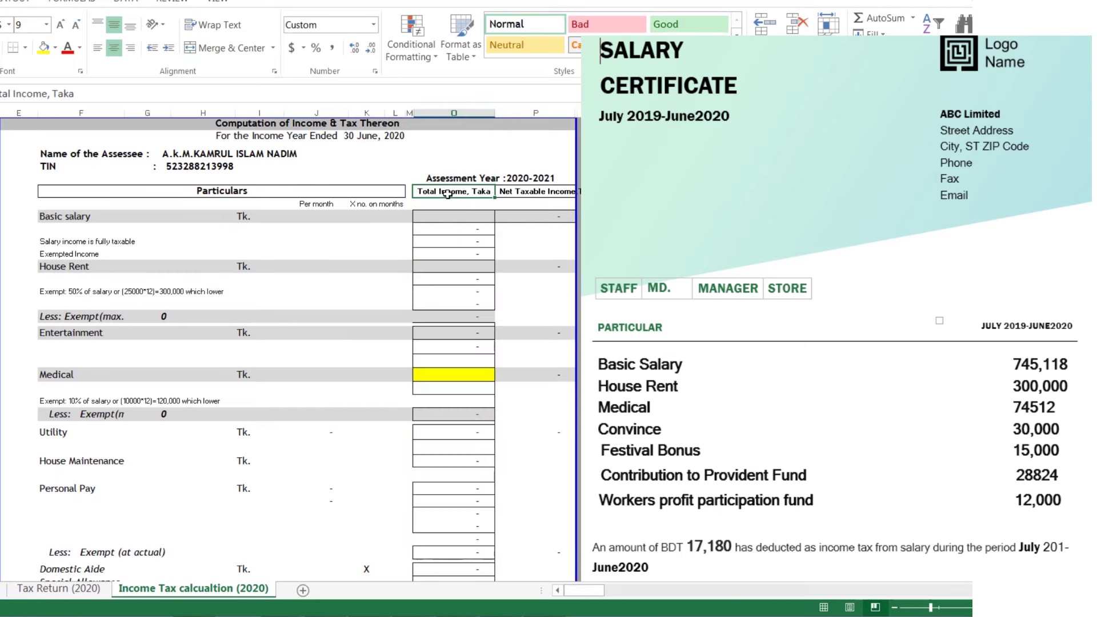
click(455, 113)
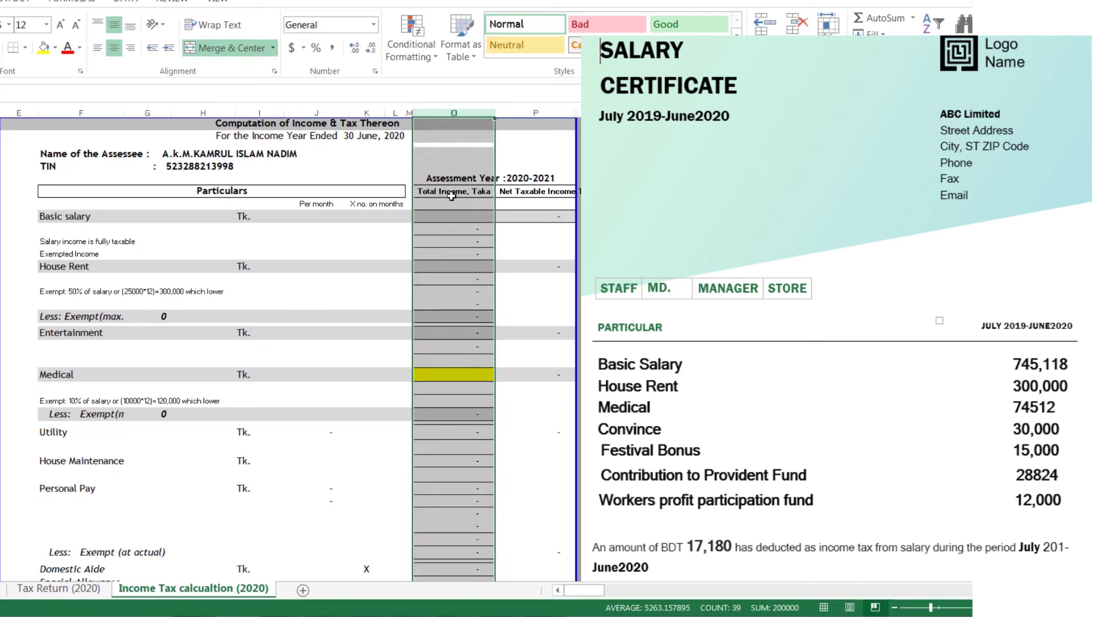
click(533, 191)
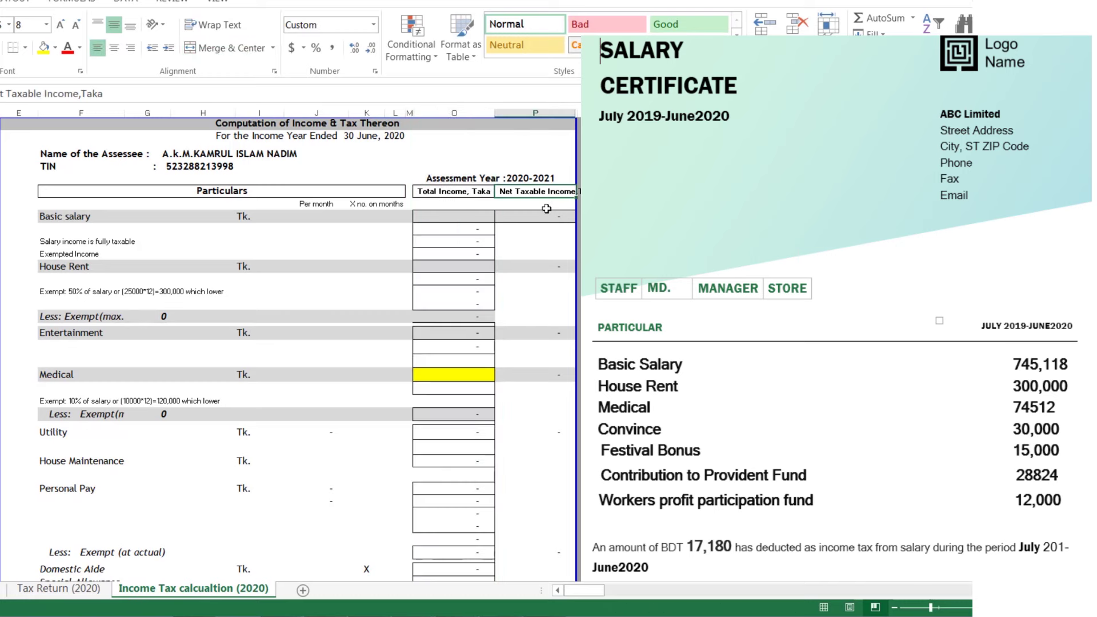
click(533, 112)
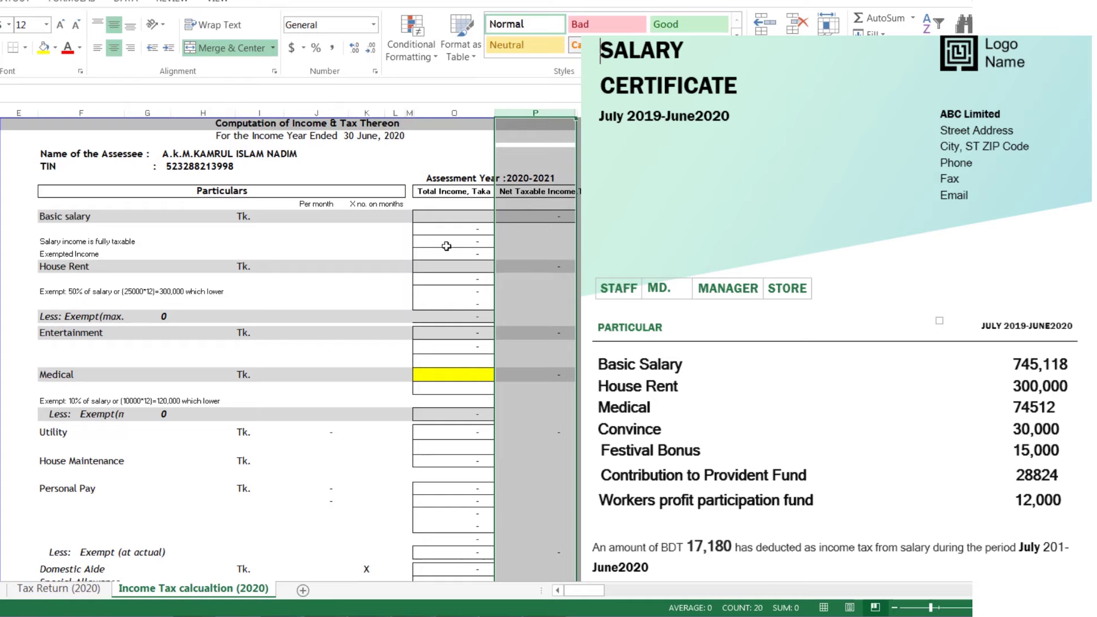
click(454, 220)
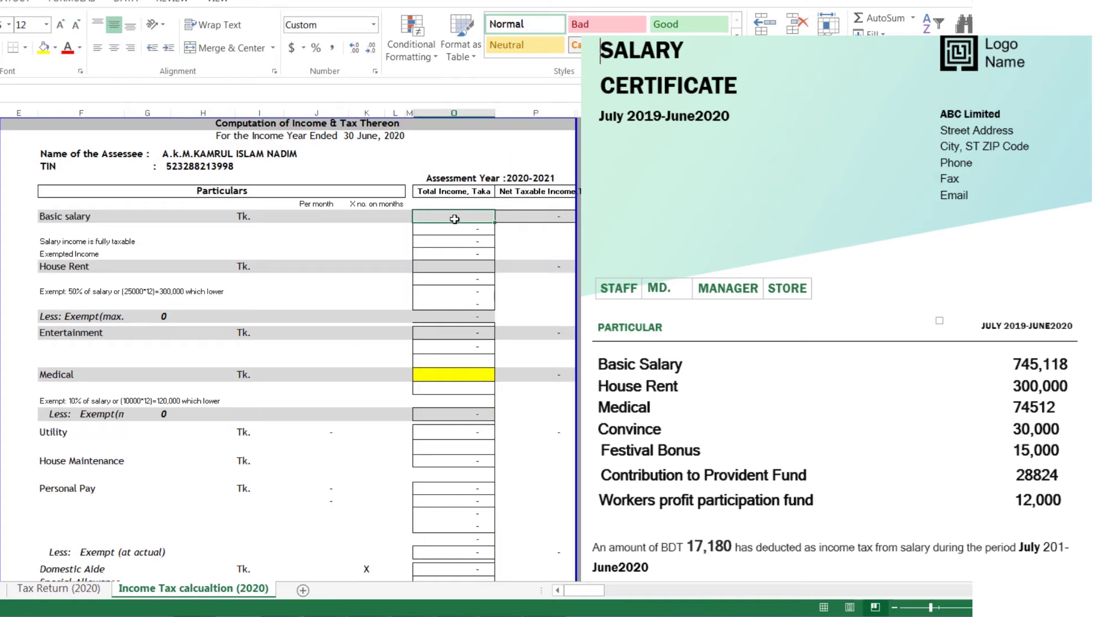
text(745118)
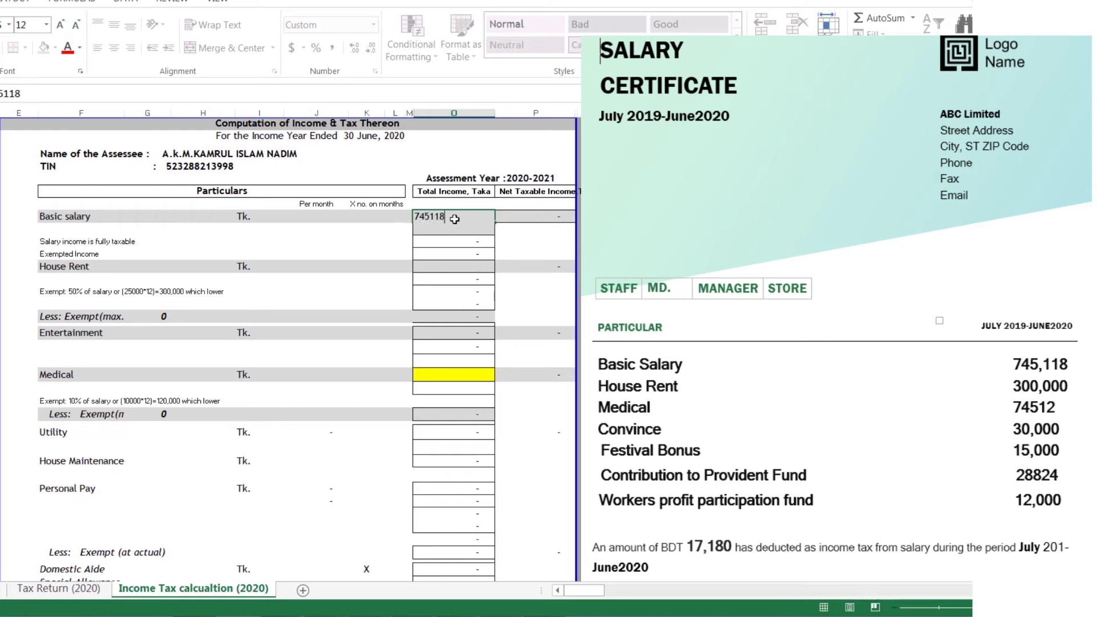
key(Return)
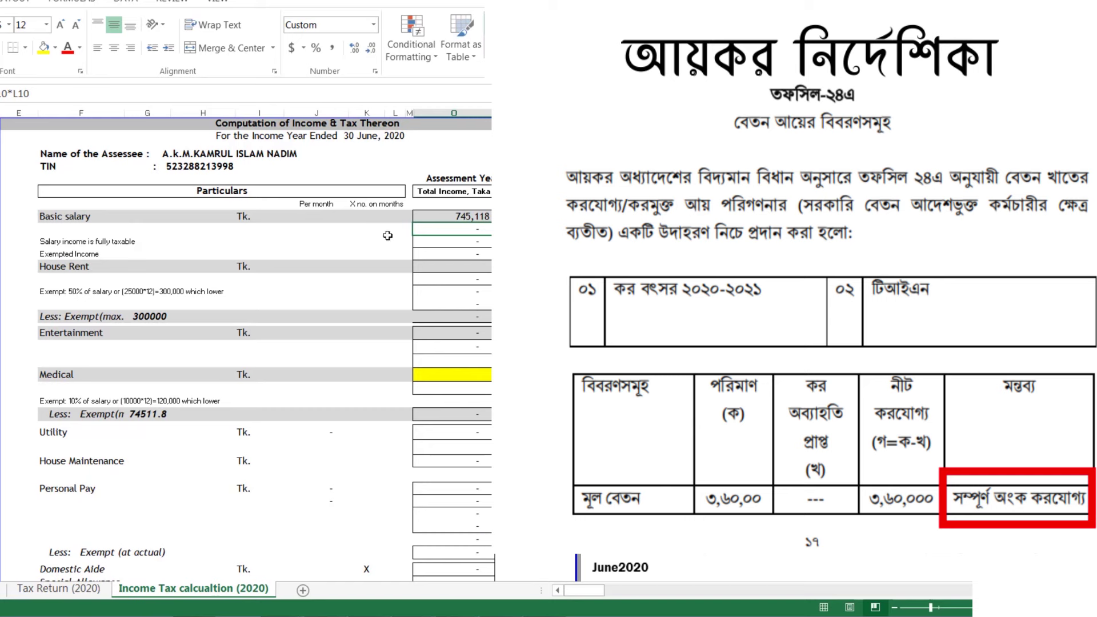
- Enter 300000 as the House Rent Total Income
click(451, 264)
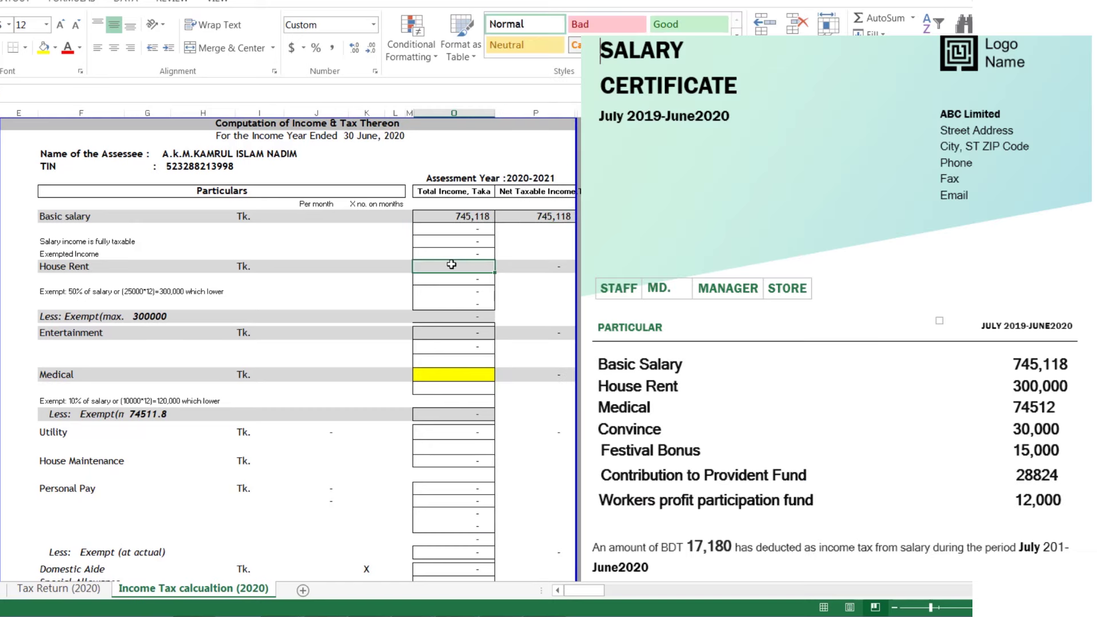
text(300000)
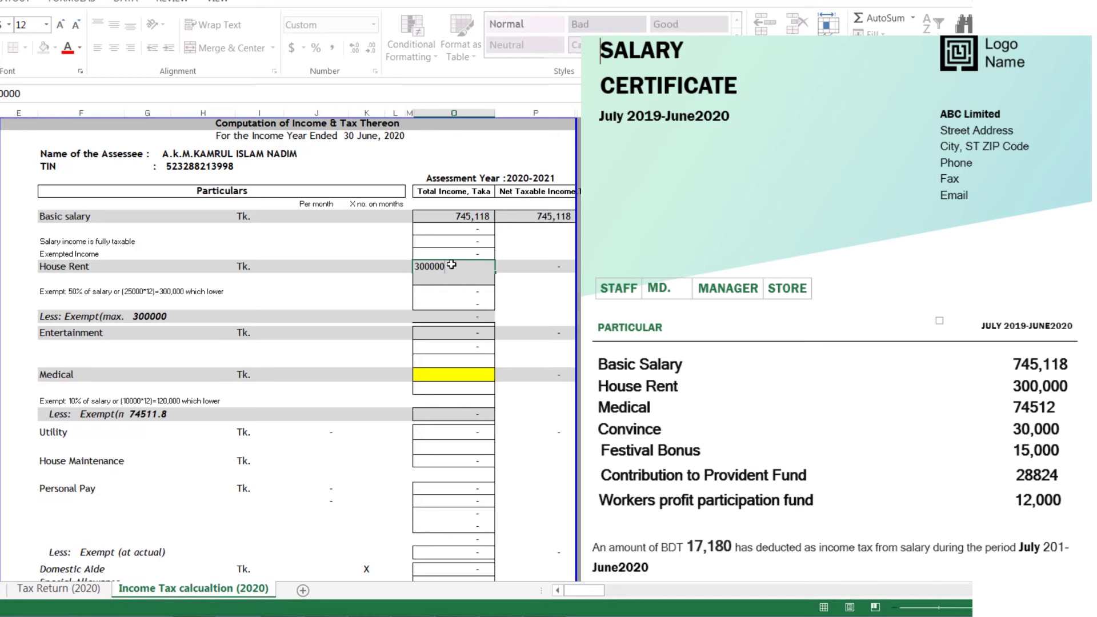
key(Return)
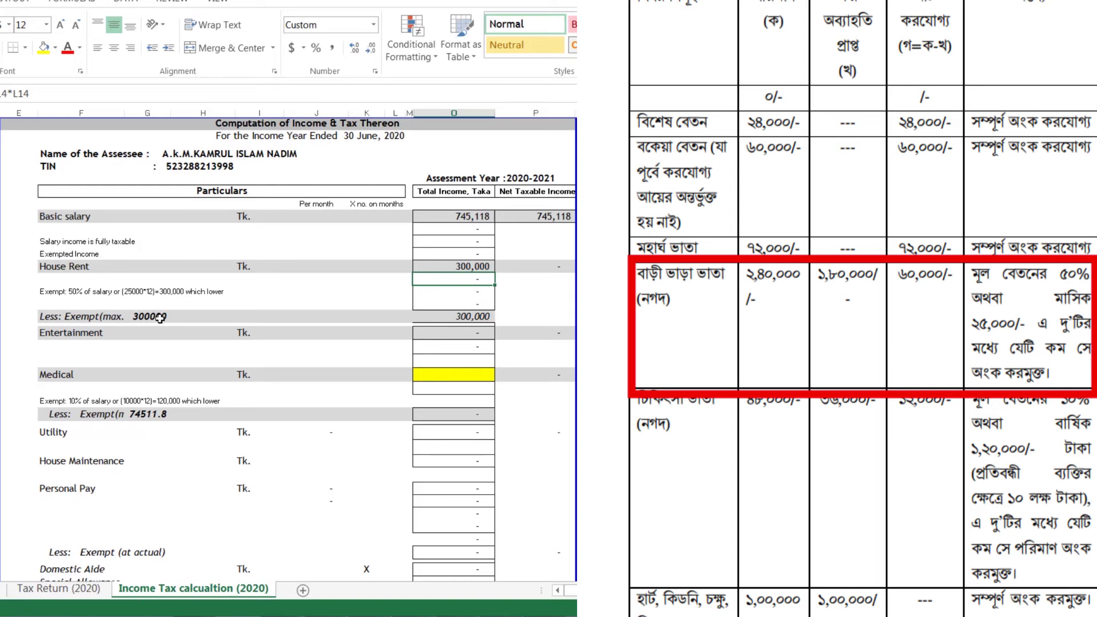
- Check the house rent exemption and net taxable formulas, confirming 300,000 fully exempt
click(162, 317)
click(487, 321)
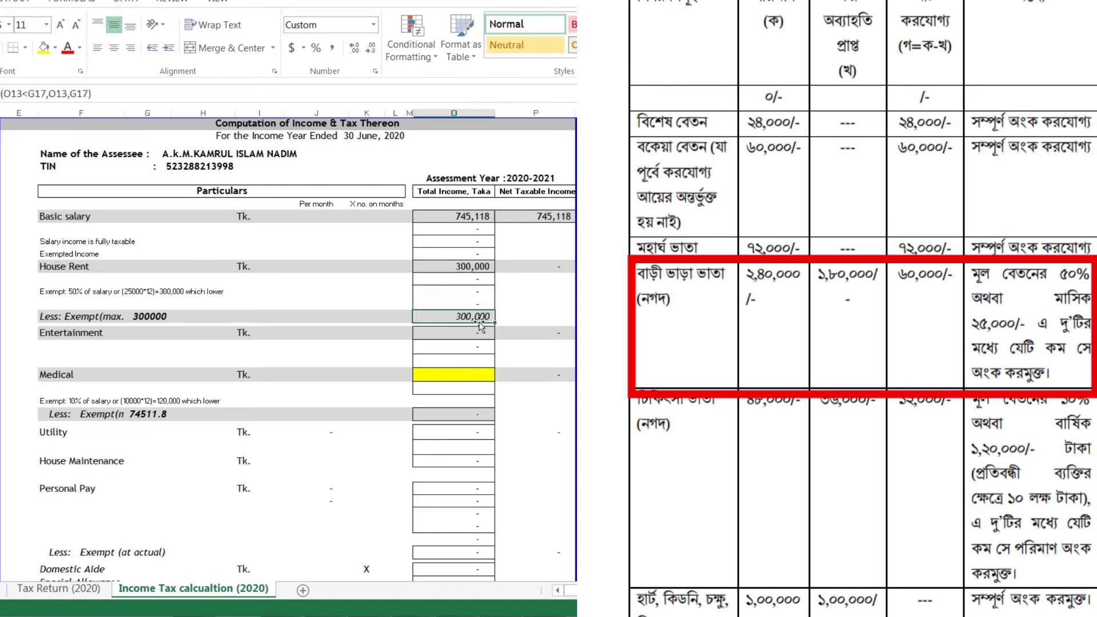
click(467, 265)
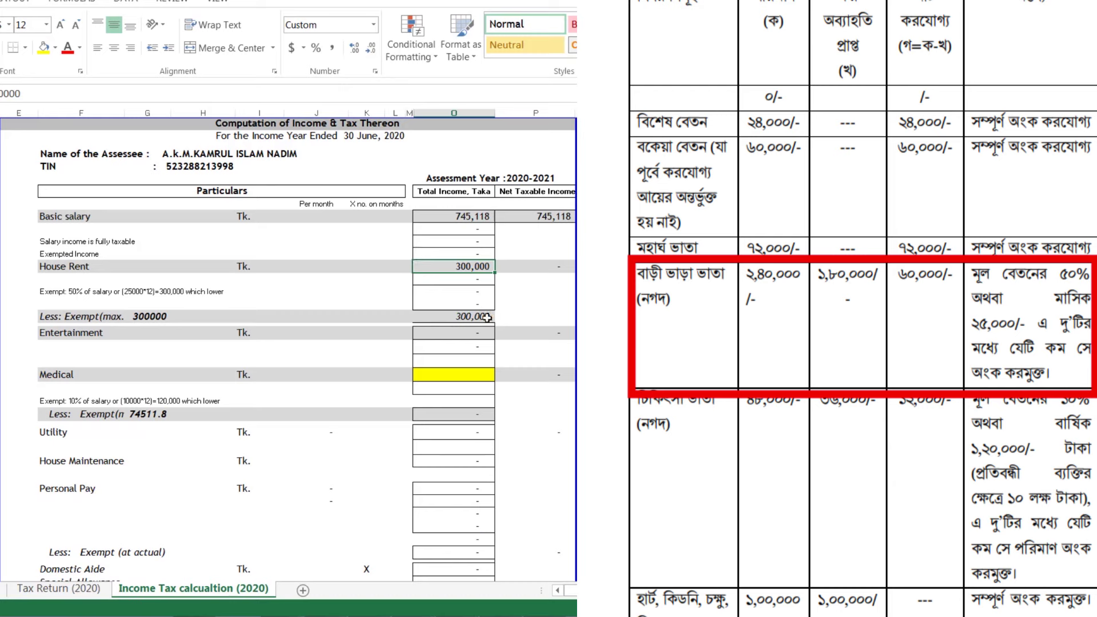
click(554, 268)
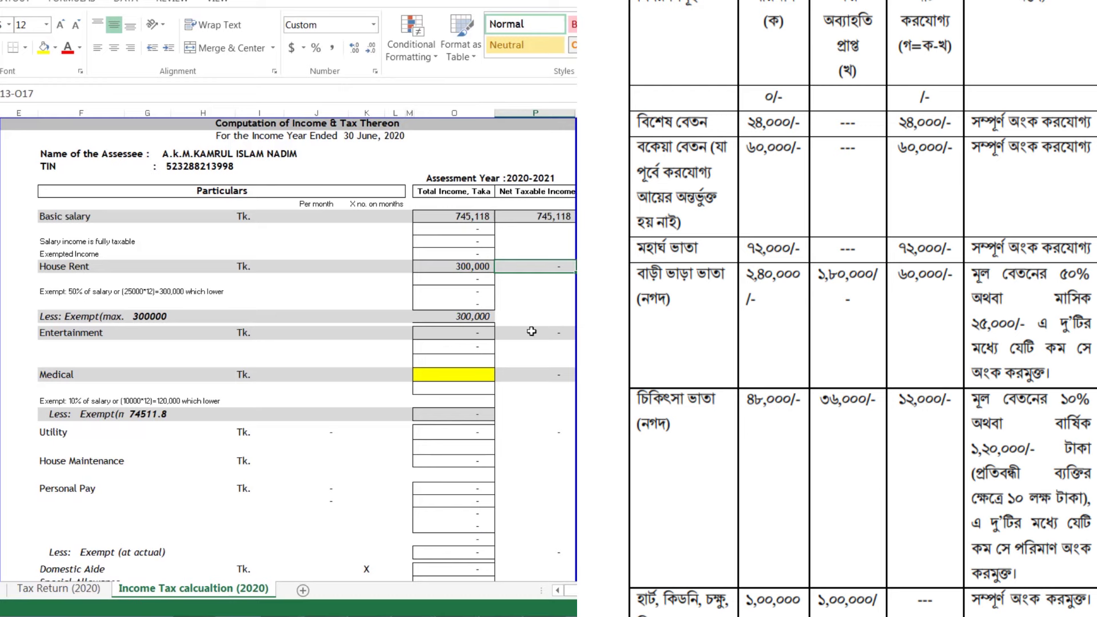
- Enter 74,512 as Medical Total Income and read the 10% medical exemption rule
click(463, 376)
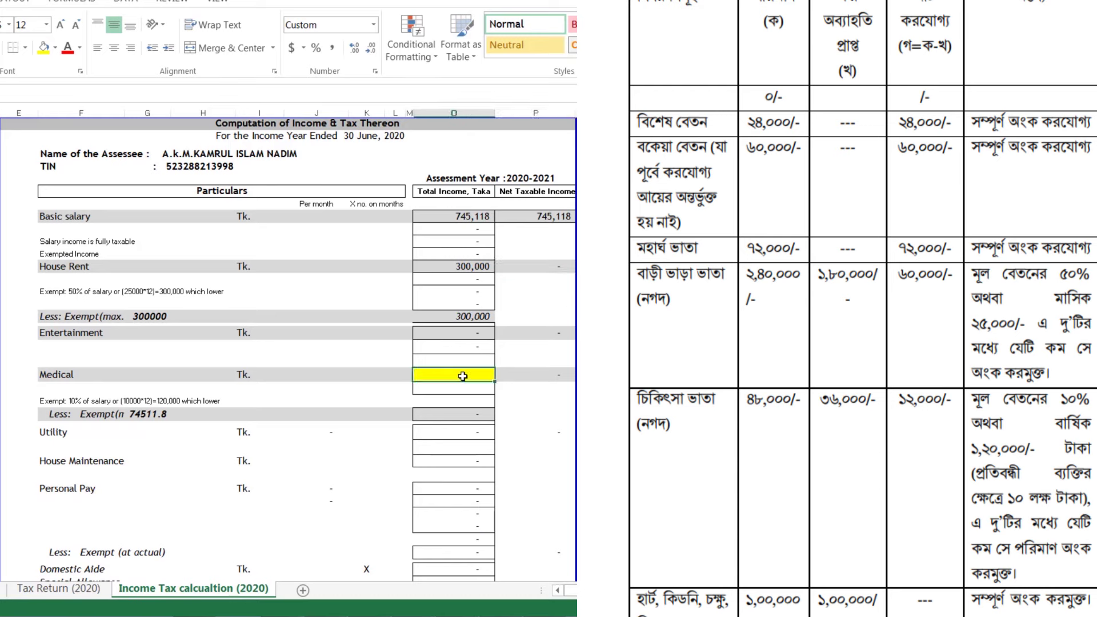
text(74,51)
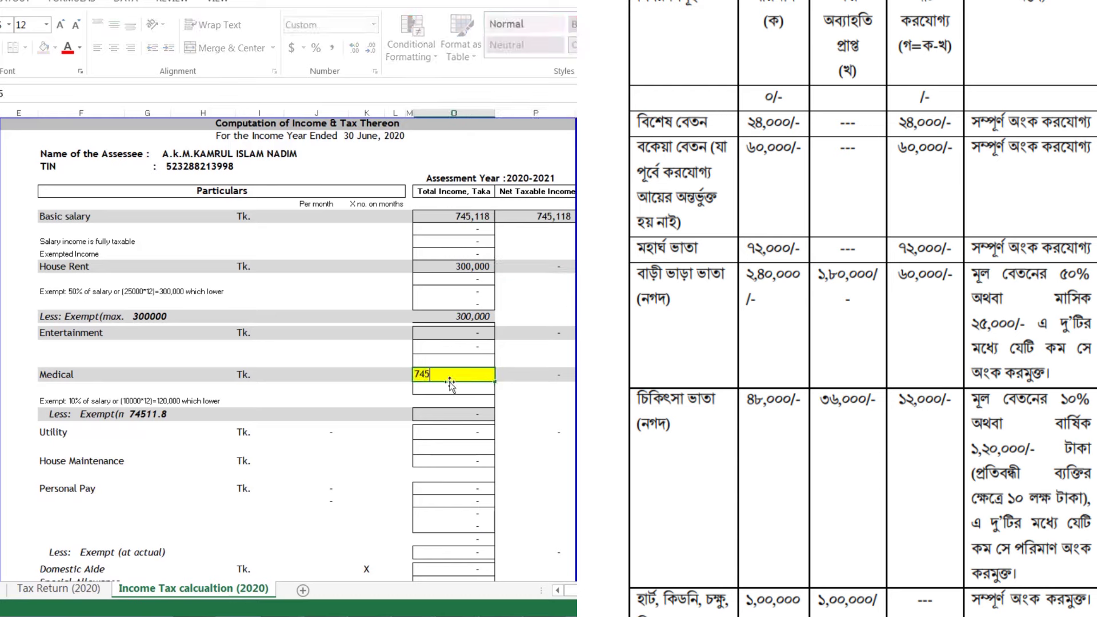
text(2)
key(Return)
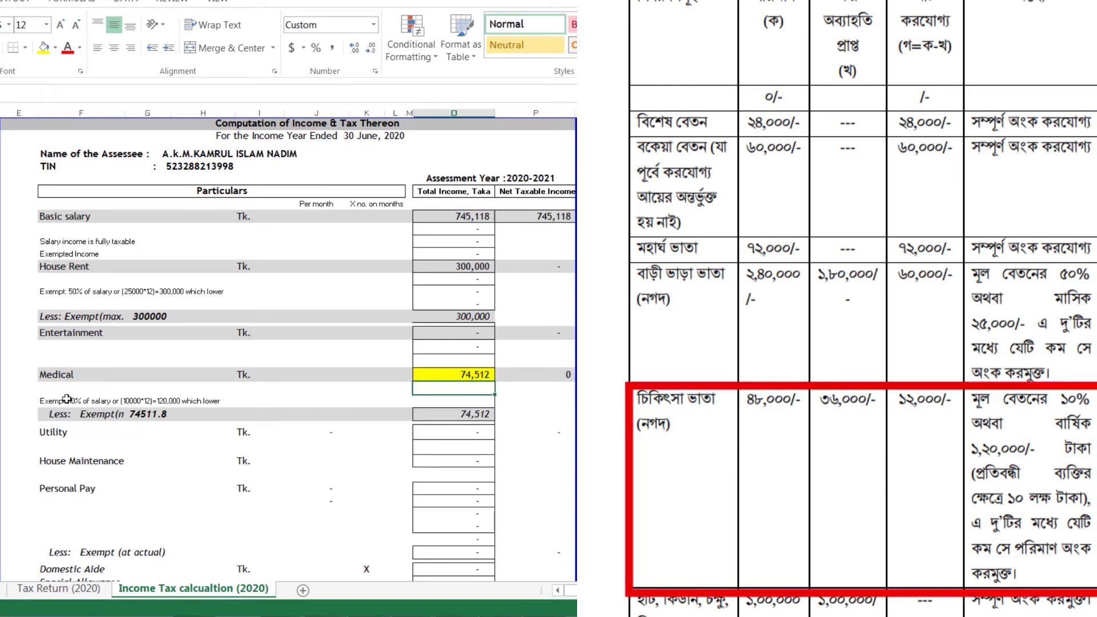
click(69, 399)
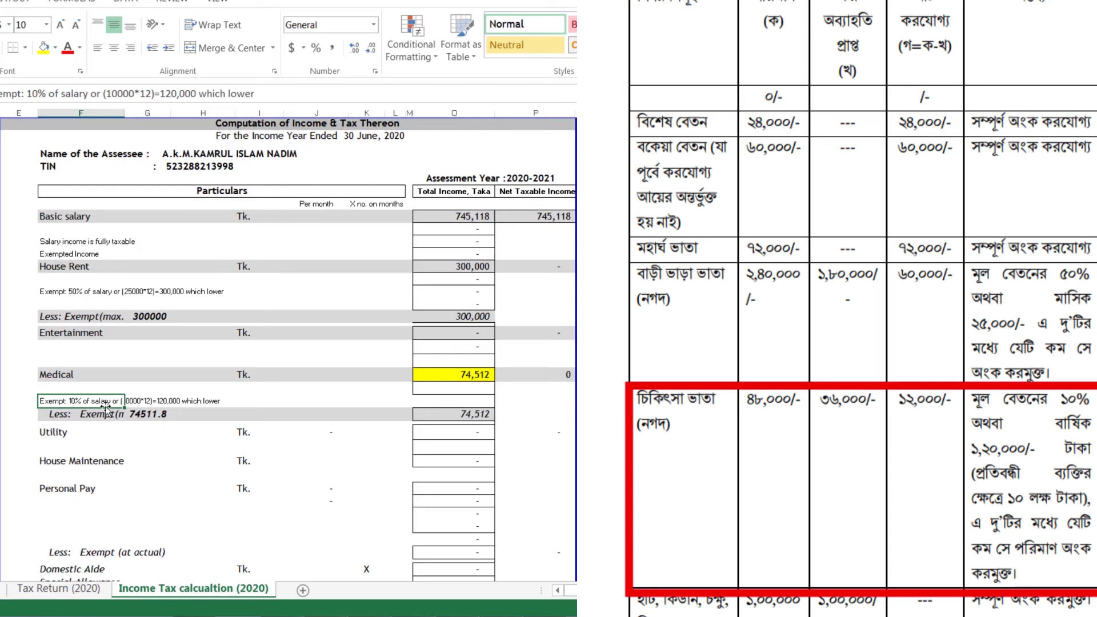
click(152, 402)
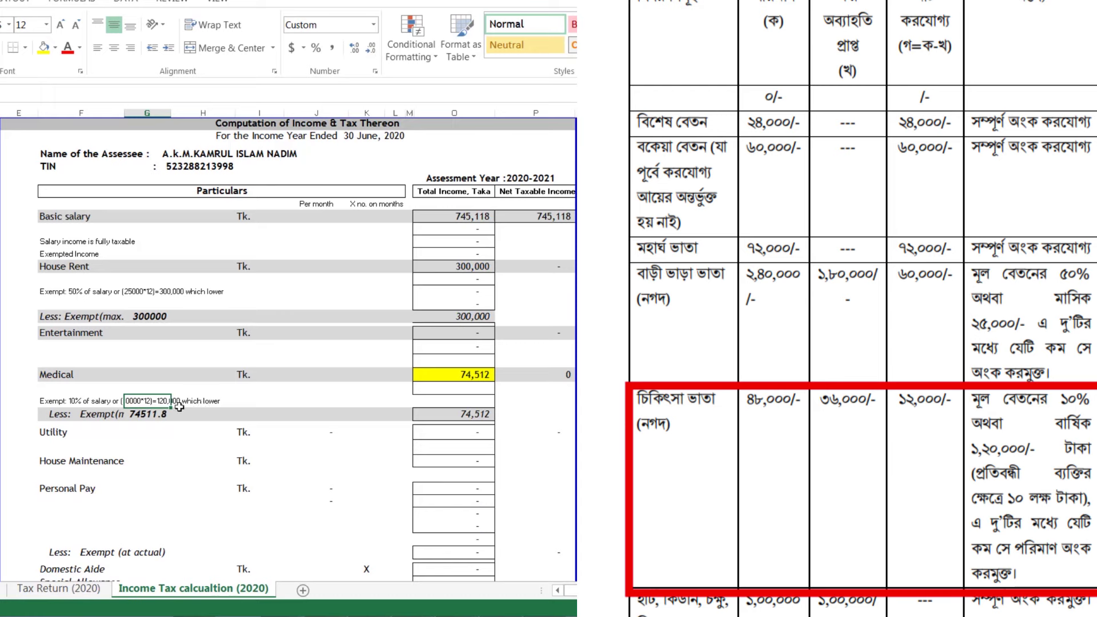
click(96, 402)
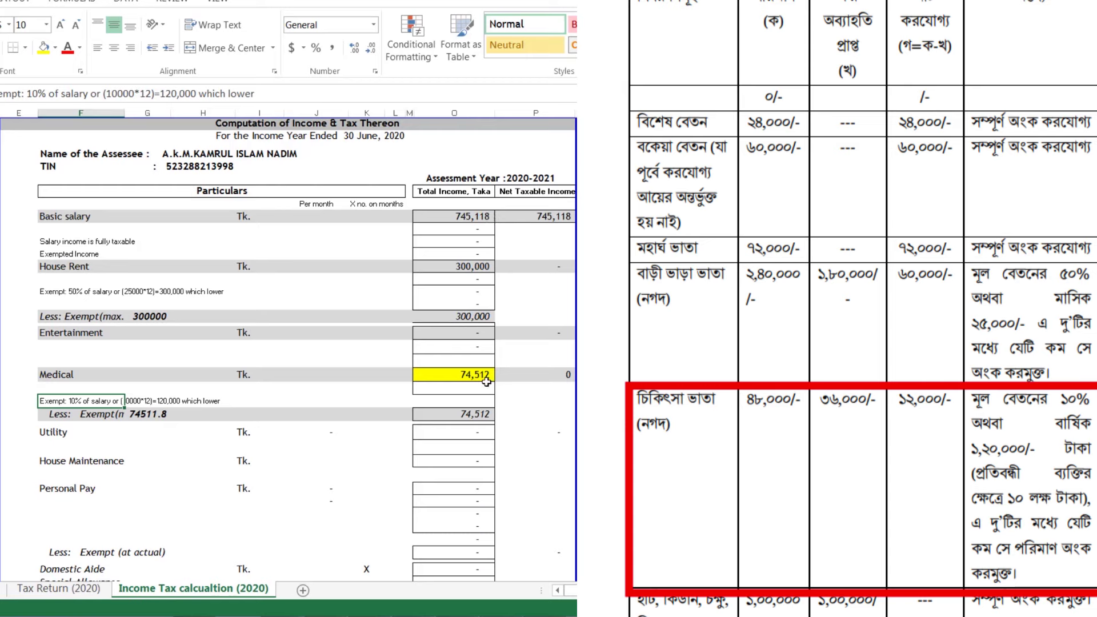
- Confirm the Medical net taxable formula =O22-O25, giving 0
click(548, 378)
double_click(549, 378)
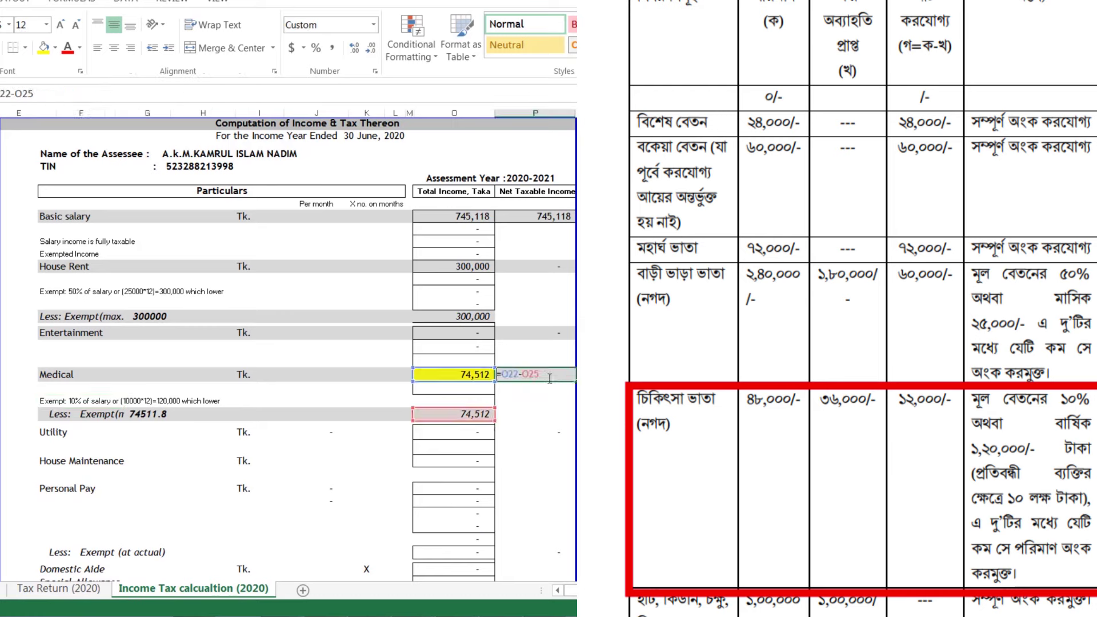
key(Return)
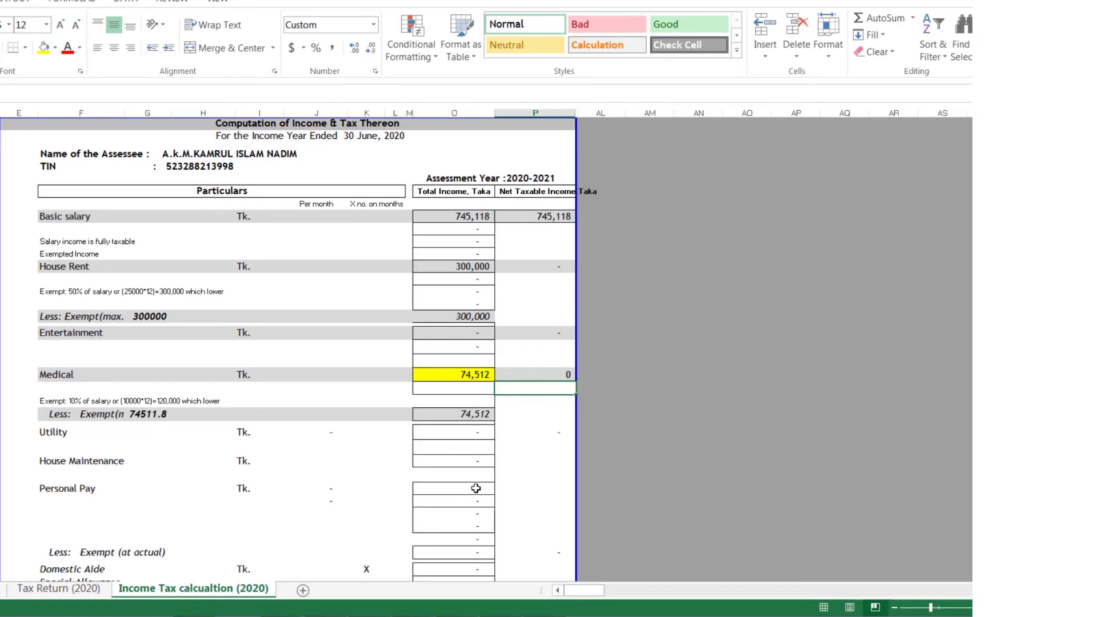
scroll(476, 488, down, 2)
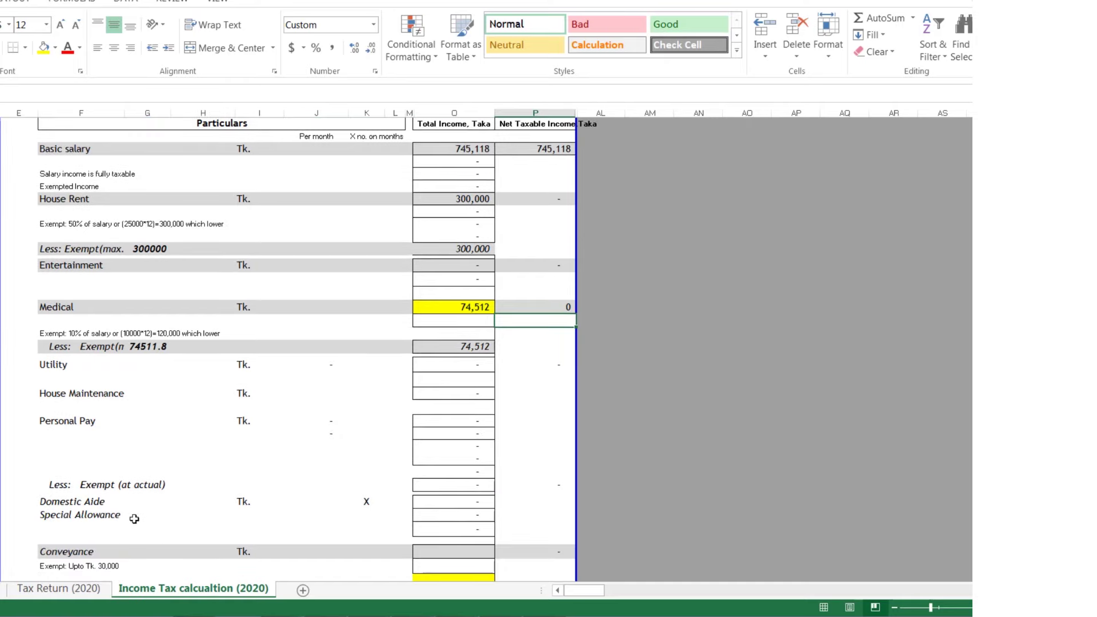
scroll(83, 444, down, 2)
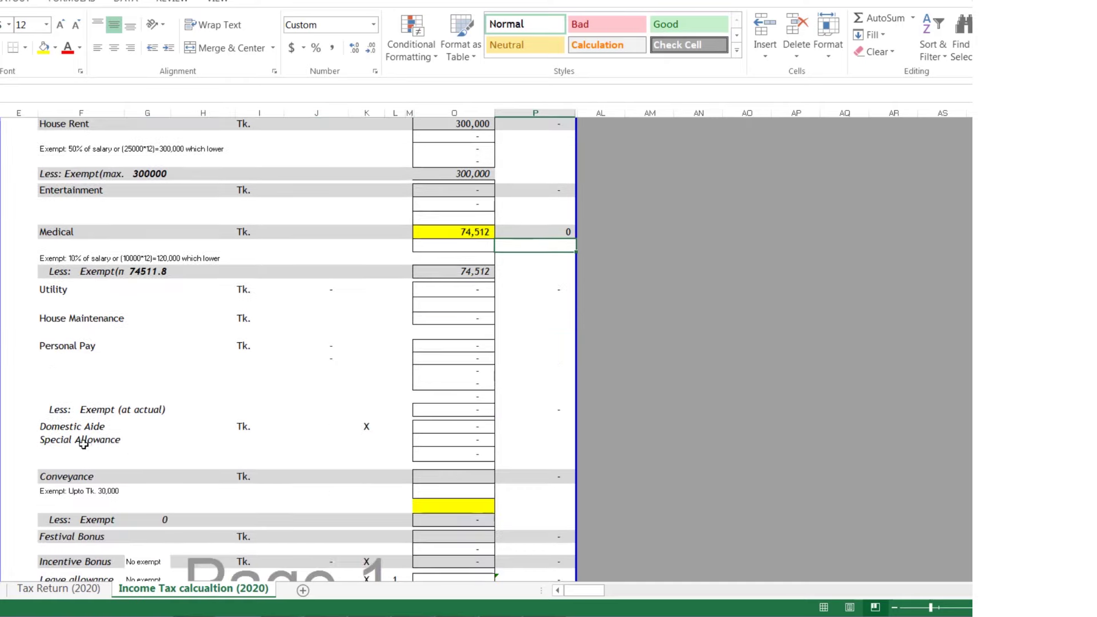
click(49, 440)
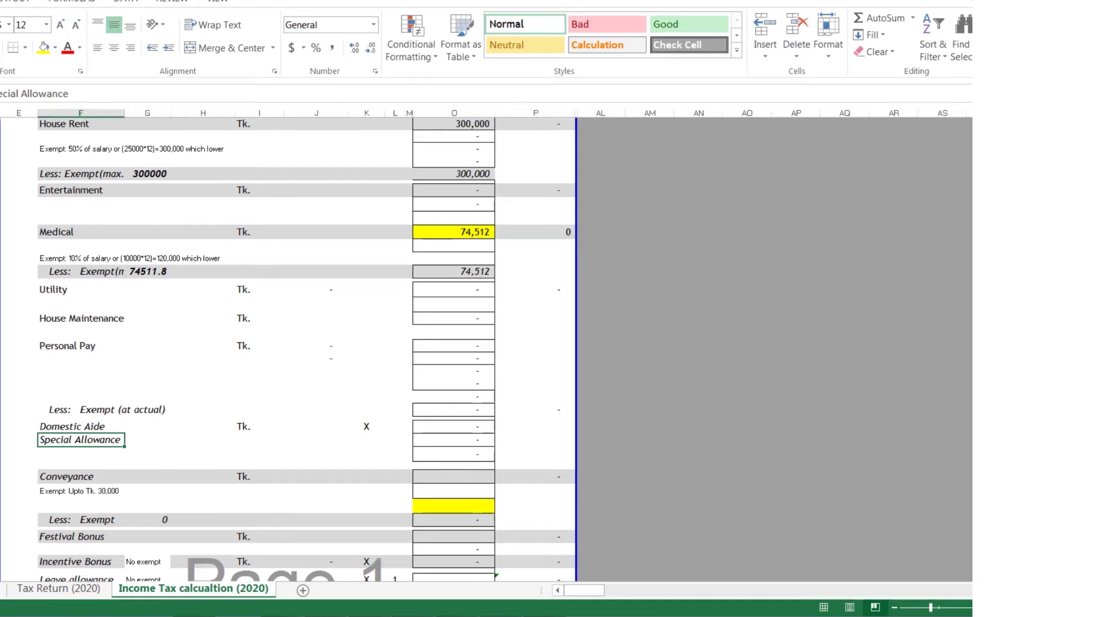
click(377, 595)
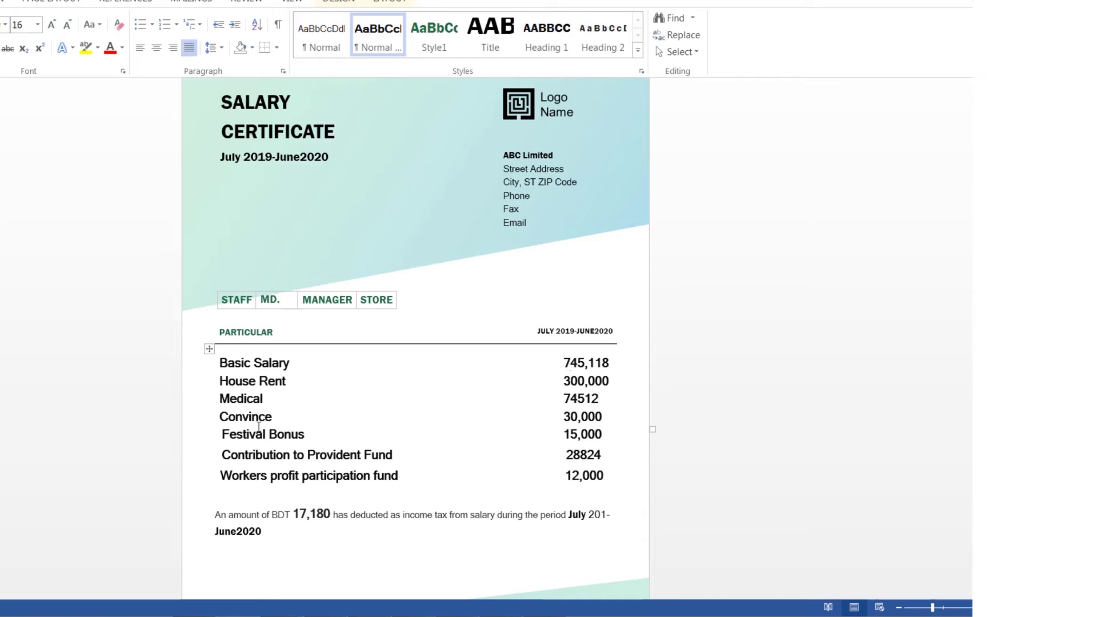
key(alt+Tab)
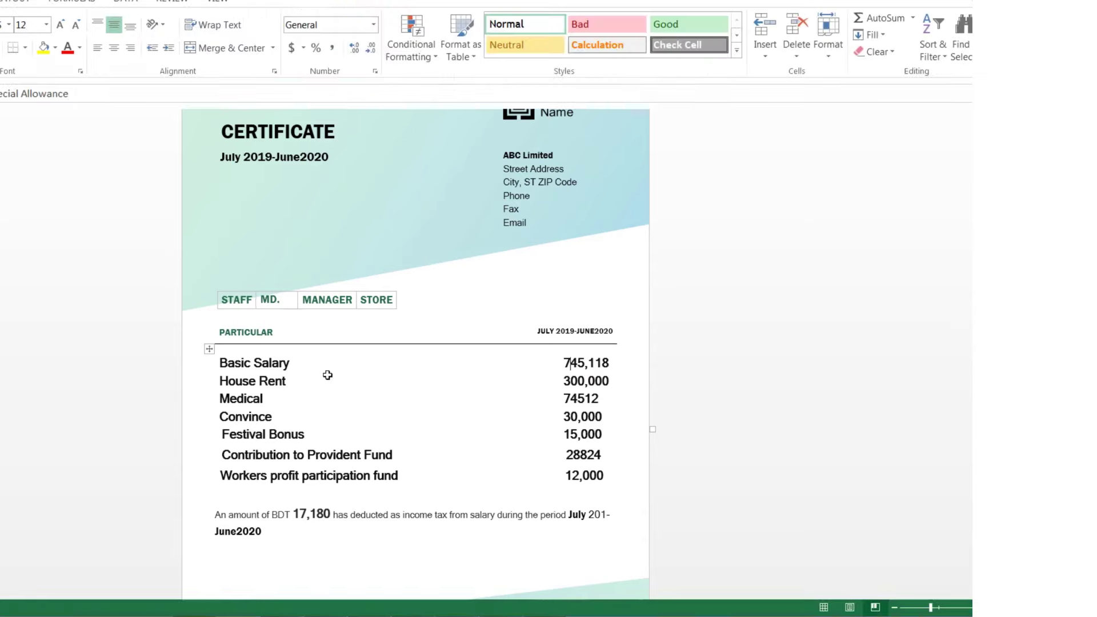
- Enter 30,000 as the fully exempt Conveyance total income amount
click(474, 478)
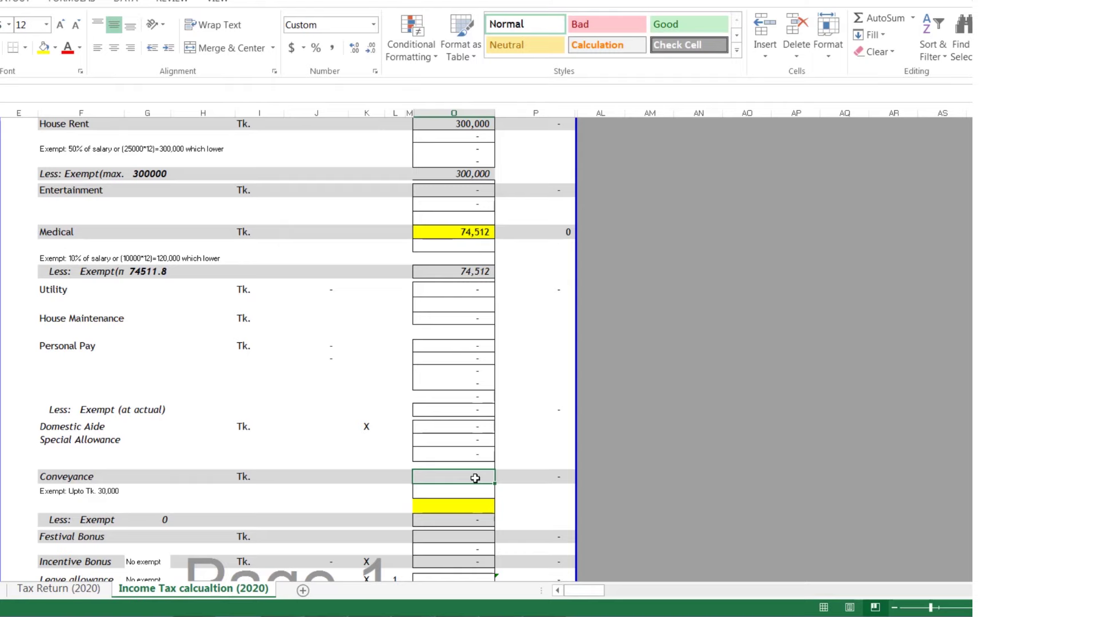
text(30000)
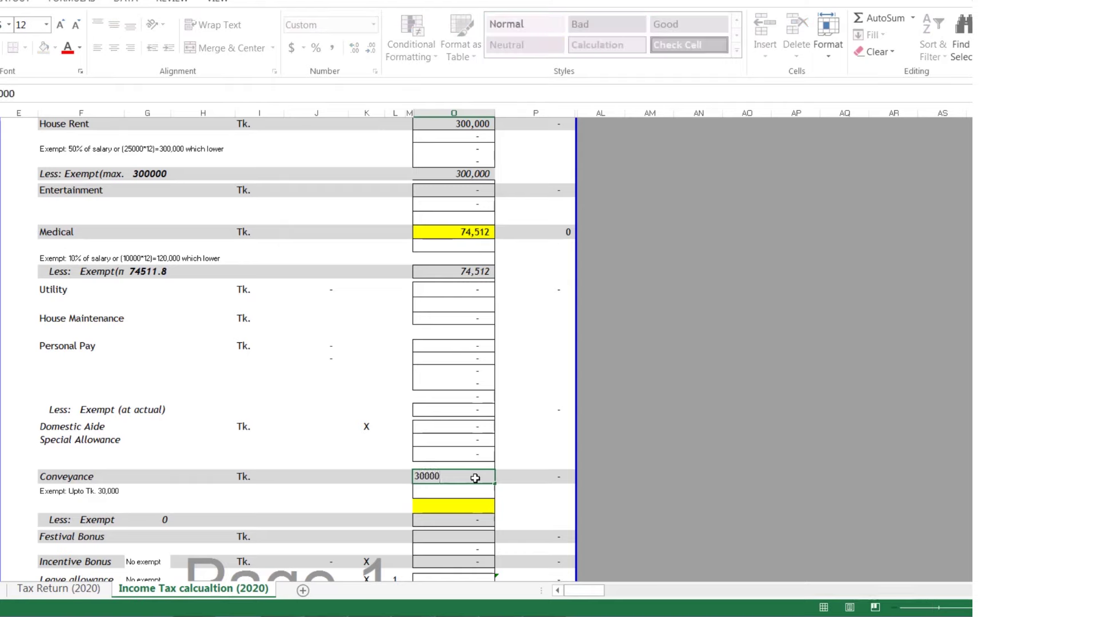
key(Return)
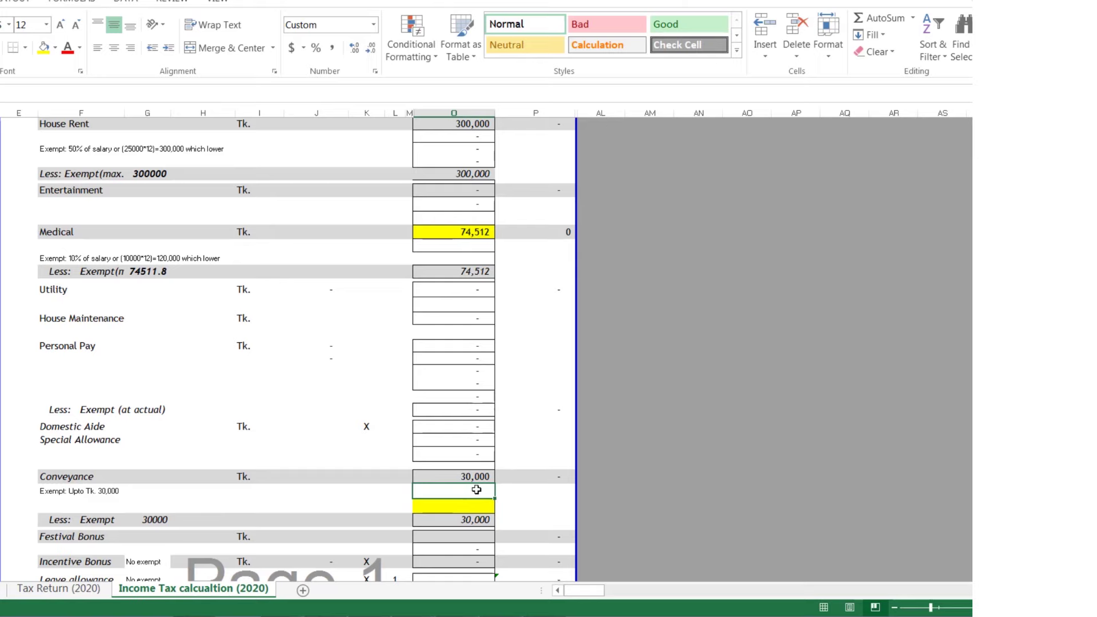
scroll(476, 489, down, 1)
scroll(476, 489, down, 1)
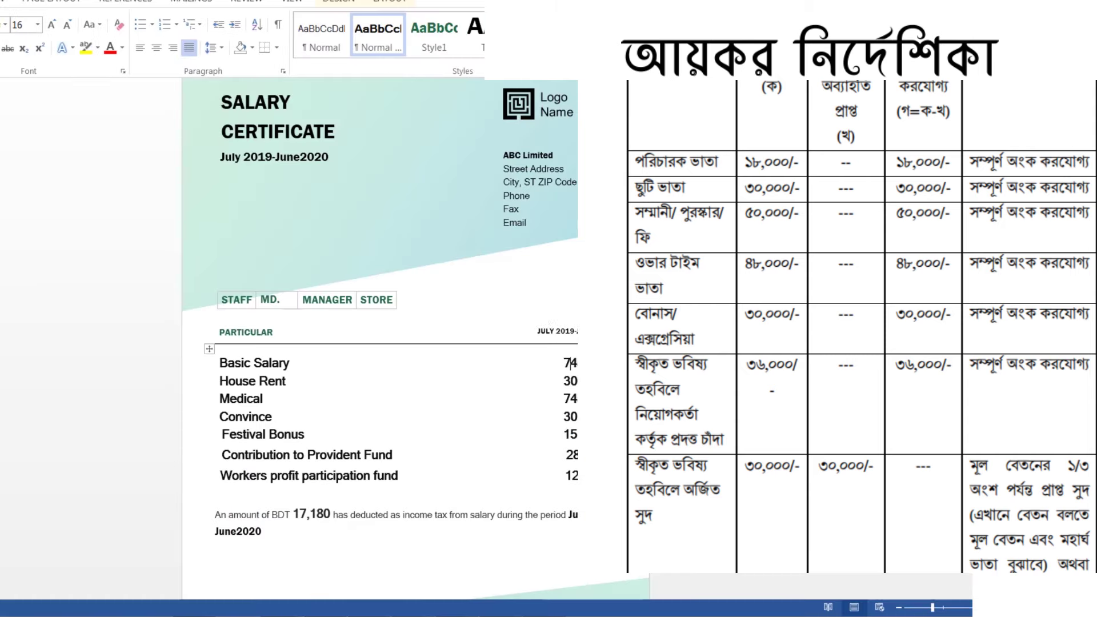
- Enter a Festival Bonus of 15,000 and an Incentive Bonus of 1,000
click(472, 469)
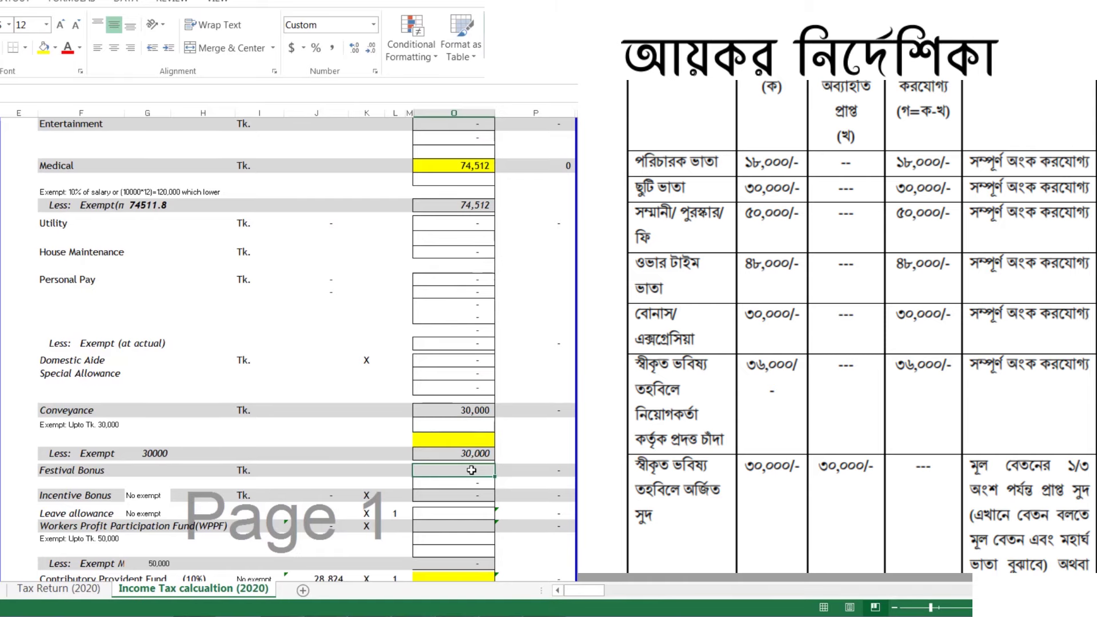
text(15000)
key(Return)
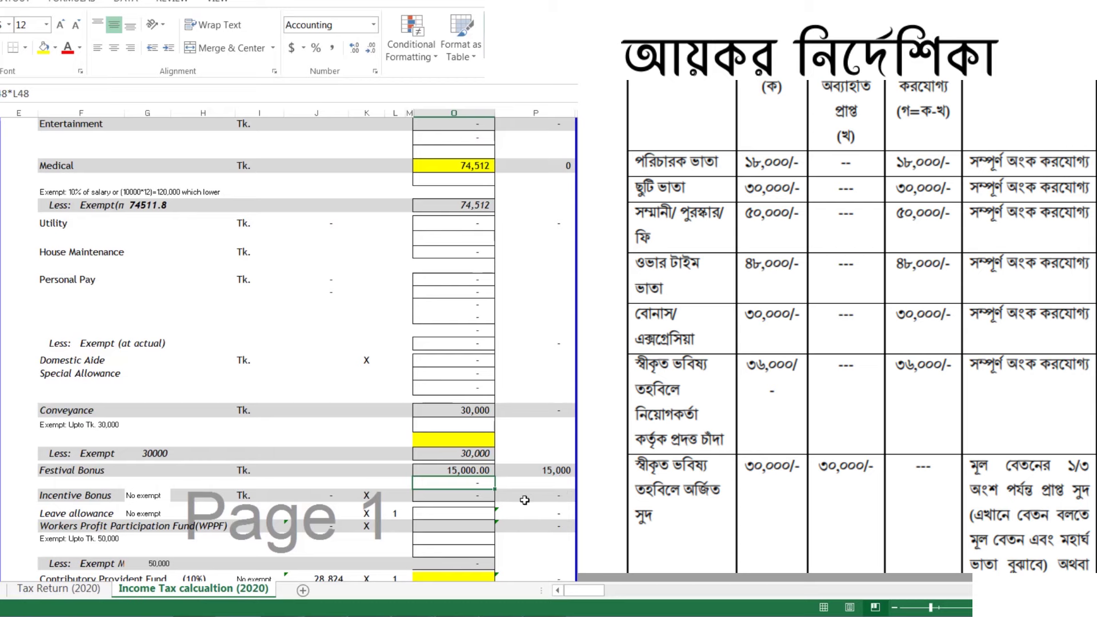
click(465, 497)
text(1)
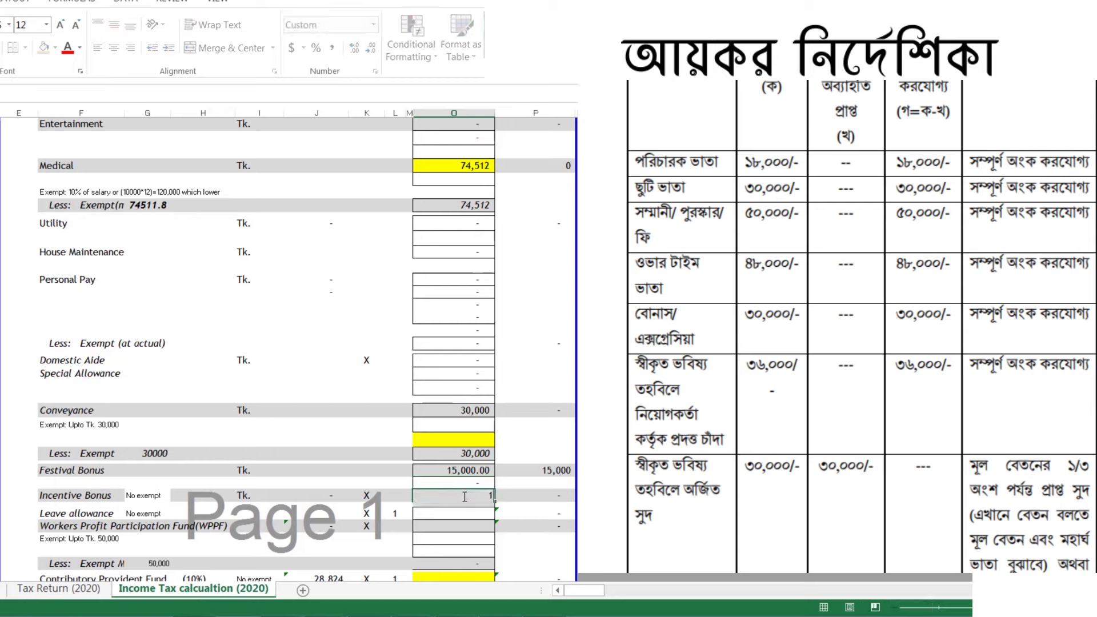
text(,000)
key(Return)
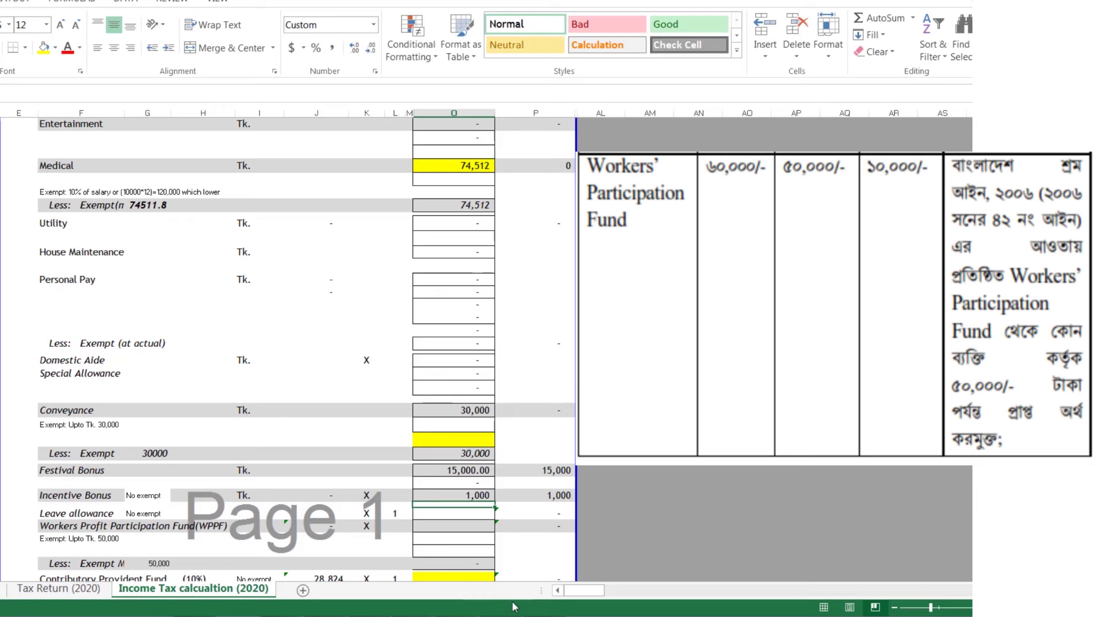
- Check the salary certificate, then enter 60,000 as the WPPF amount
key(alt+Tab)
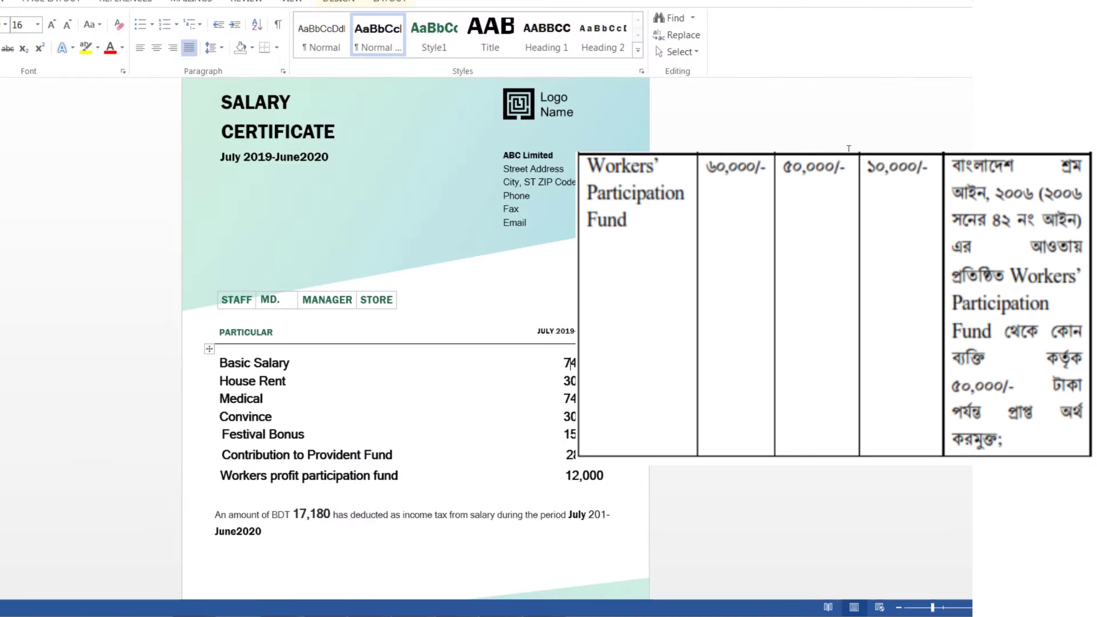
key(alt+Tab)
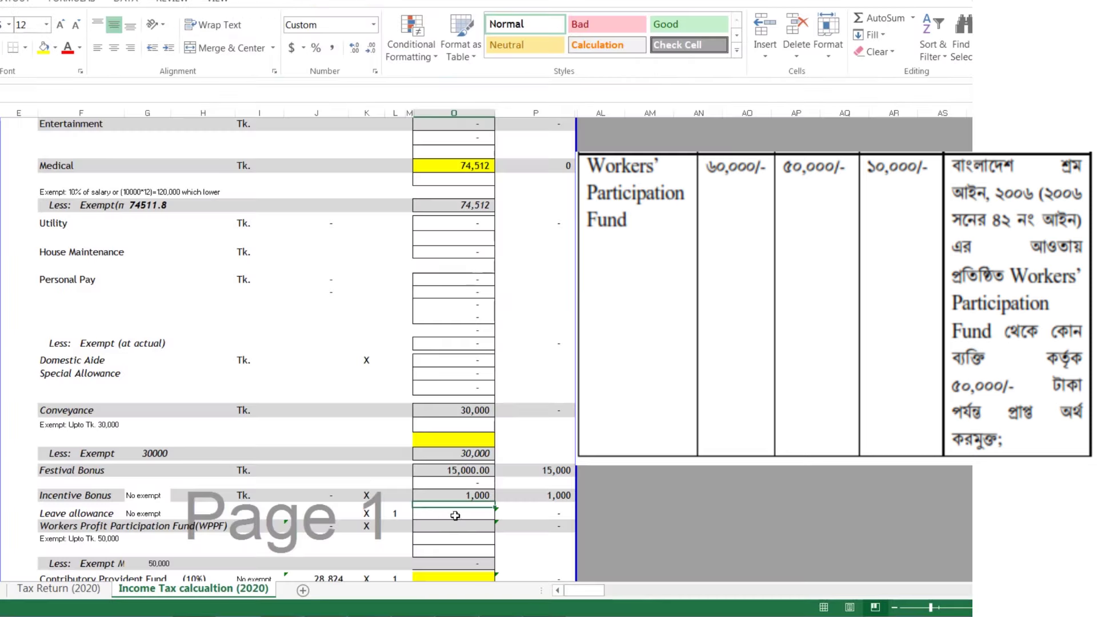
click(448, 526)
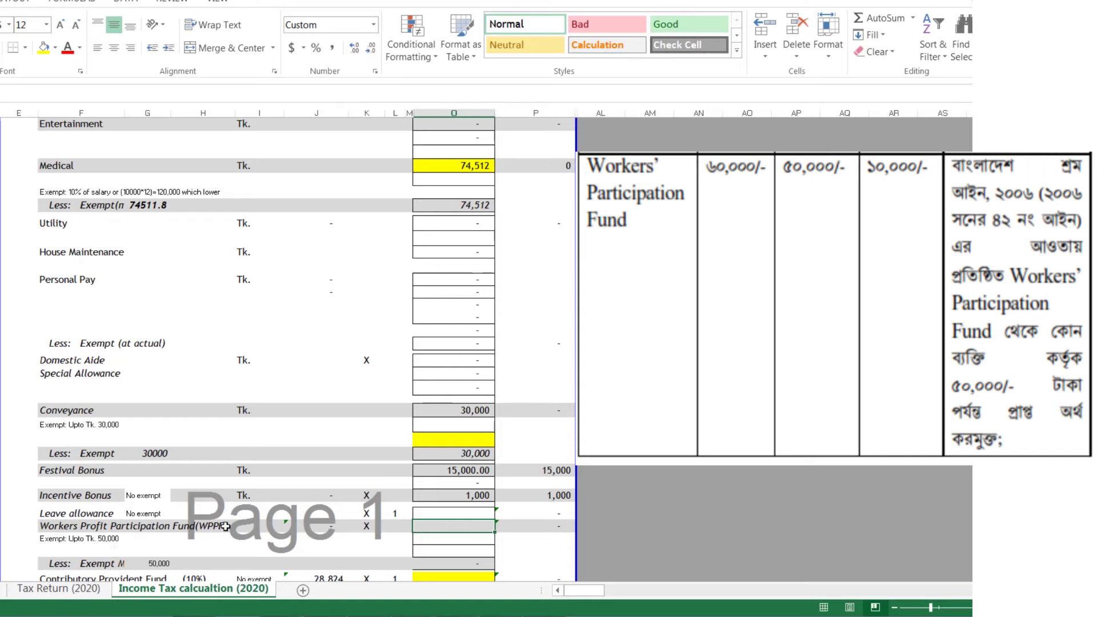
text(60000)
key(Return)
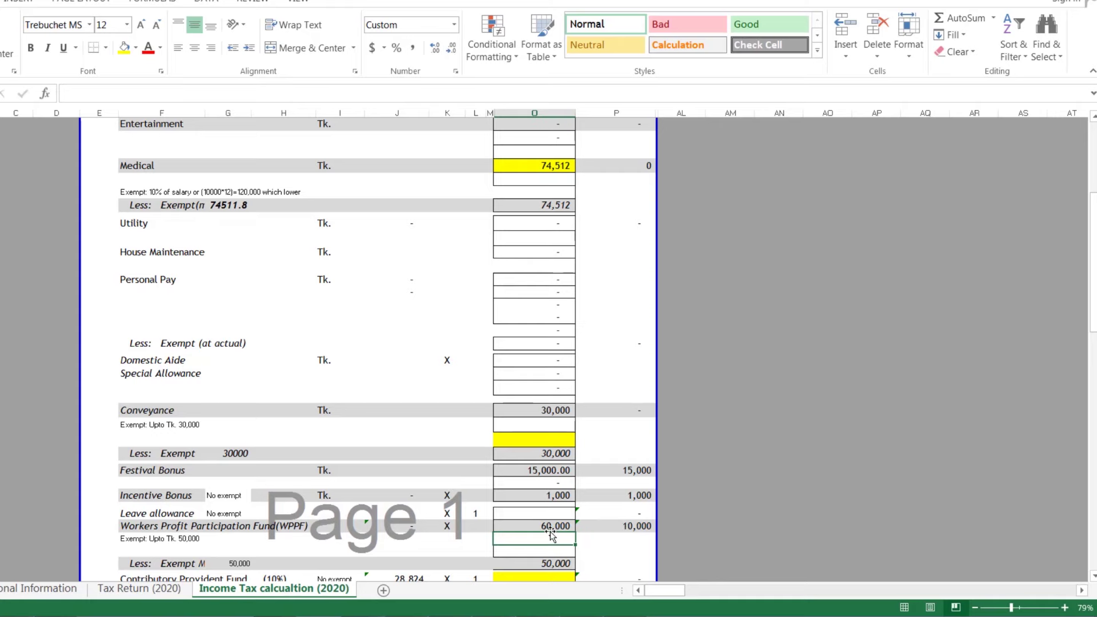
scroll(535, 523, down, 2)
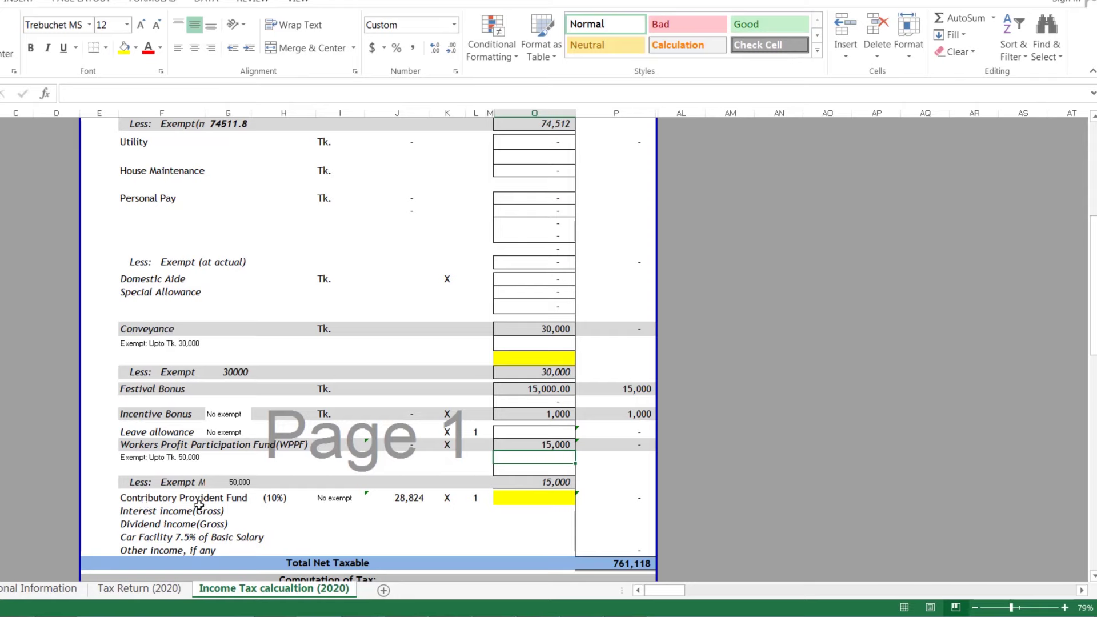
- Enter 28,824 as the contributory provident fund amount
click(537, 498)
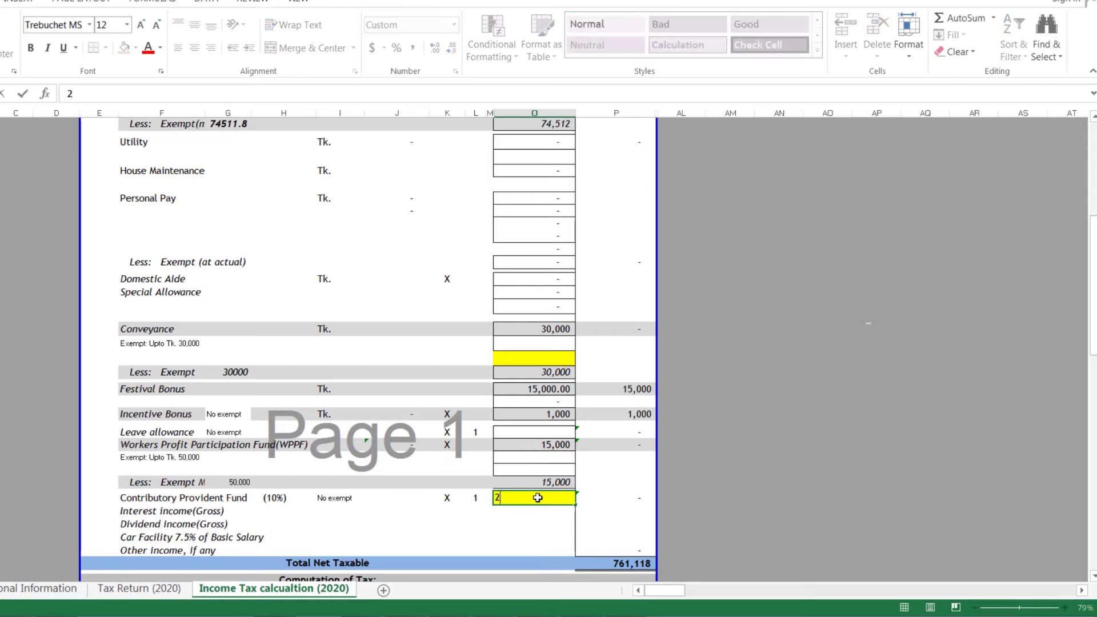
text(28,824)
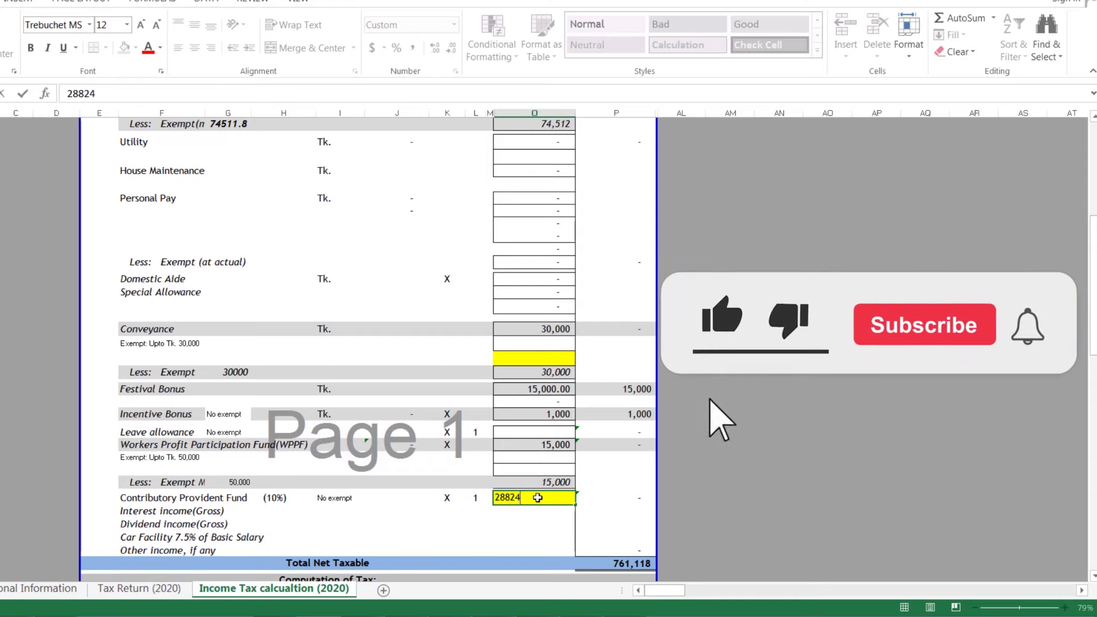
key(Return)
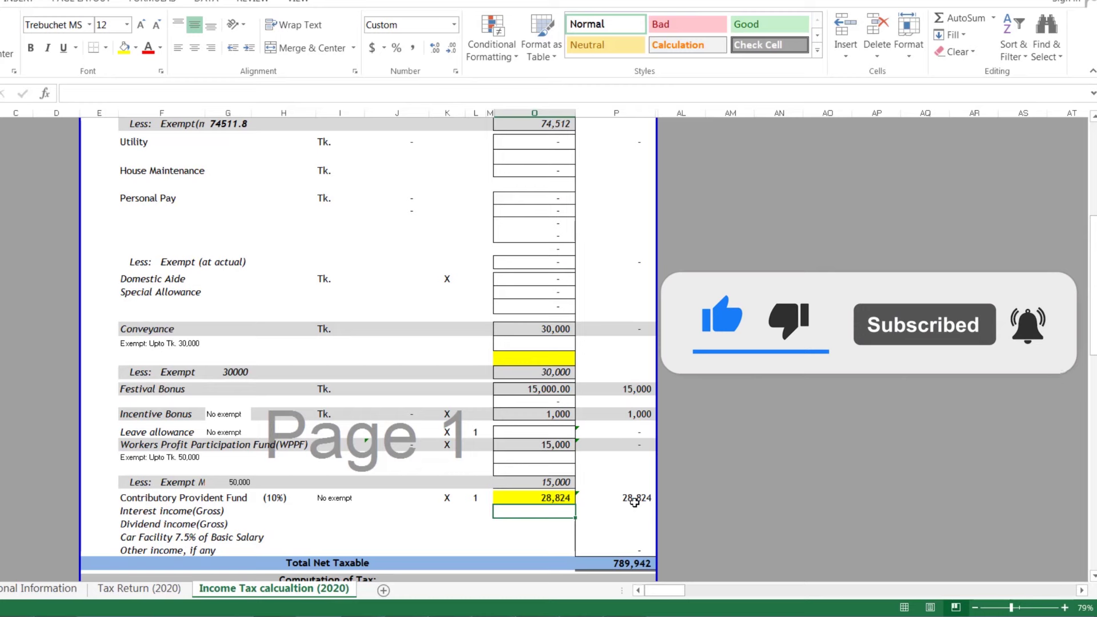
scroll(631, 497, down, 2)
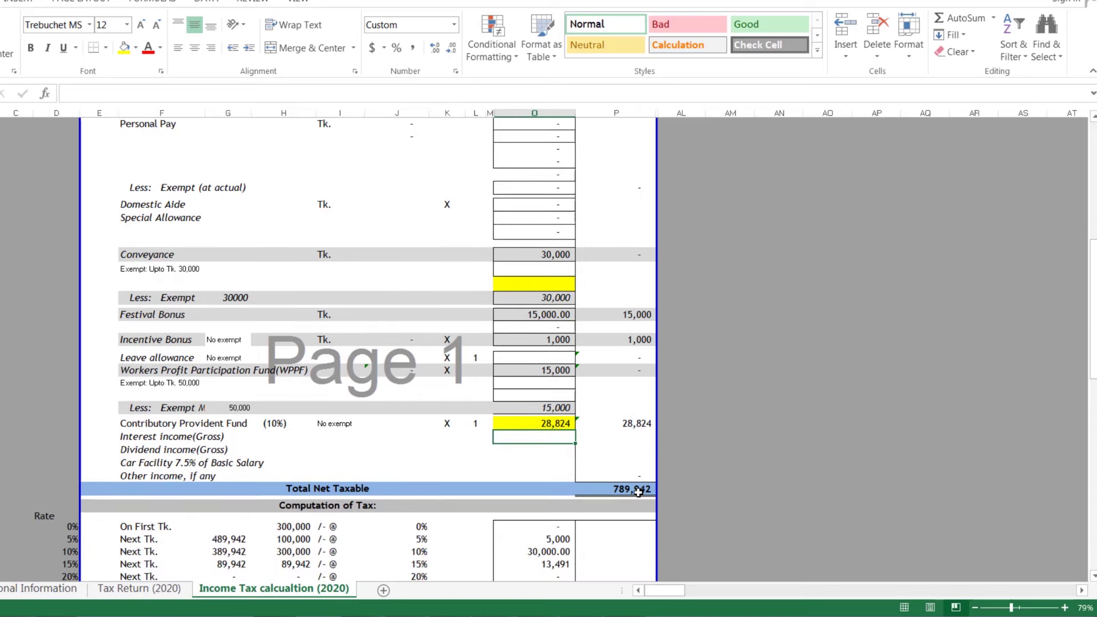
scroll(638, 491, down, 1)
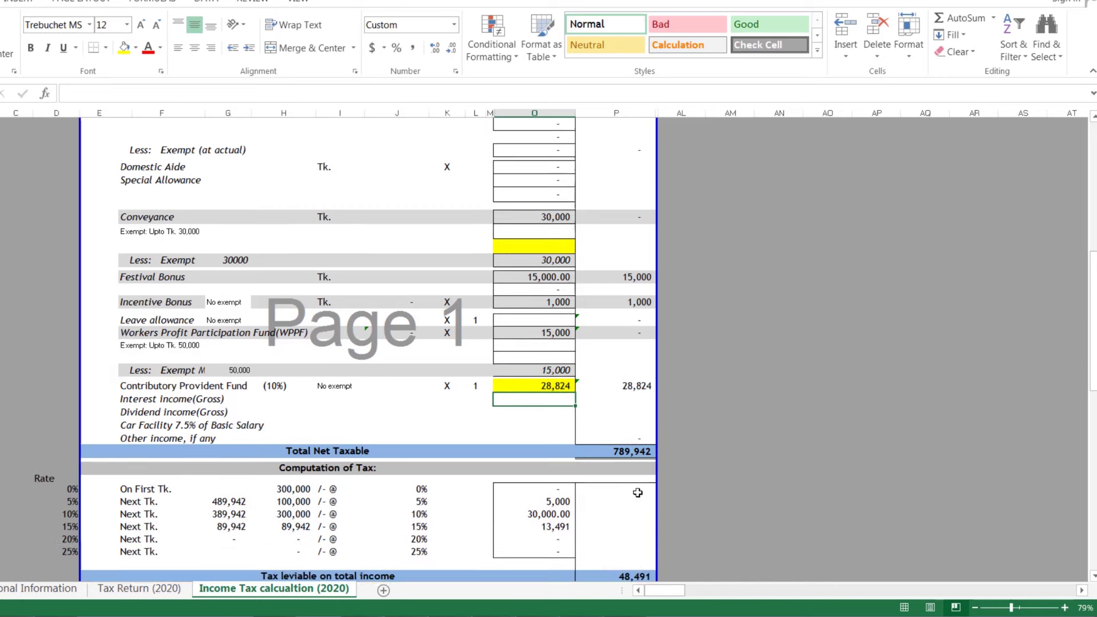
scroll(632, 563, down, 2)
click(634, 378)
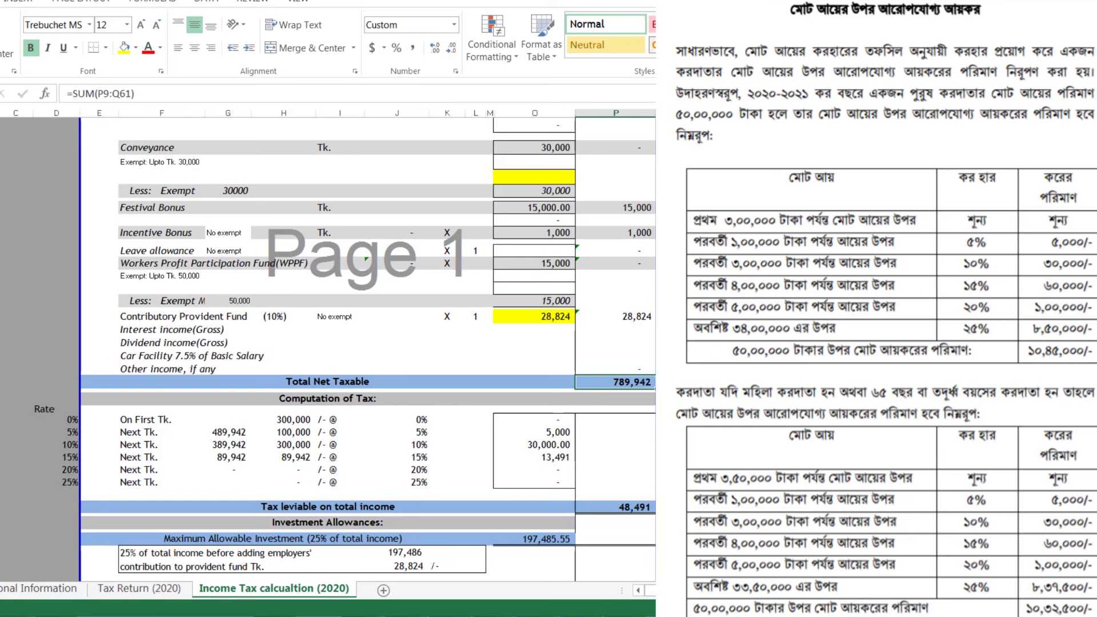
drag(17, 419, 57, 484)
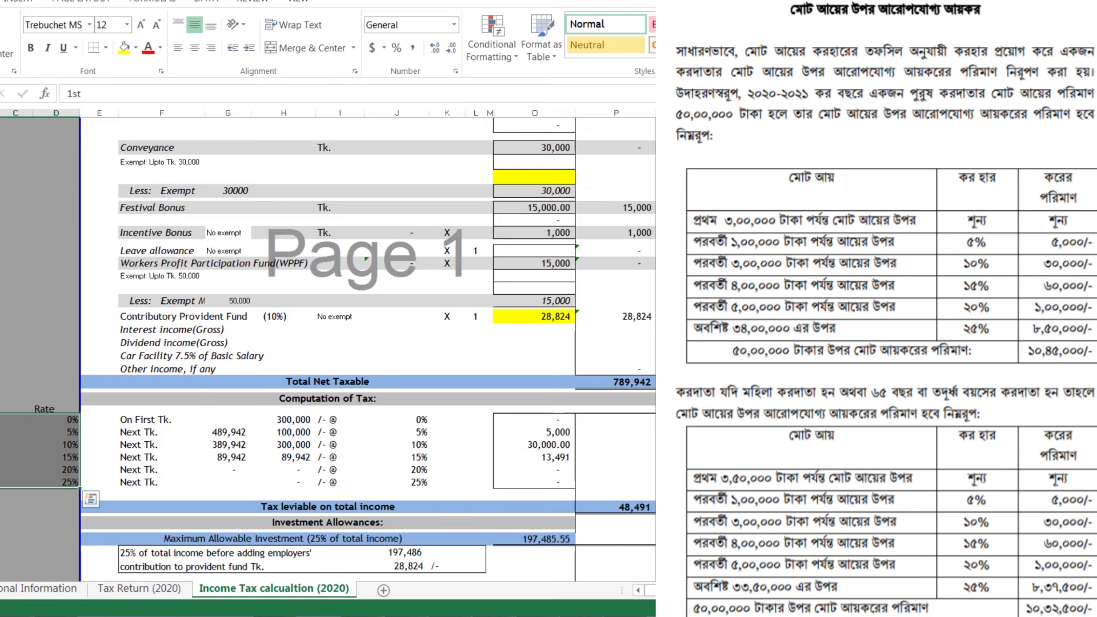
key(Left)
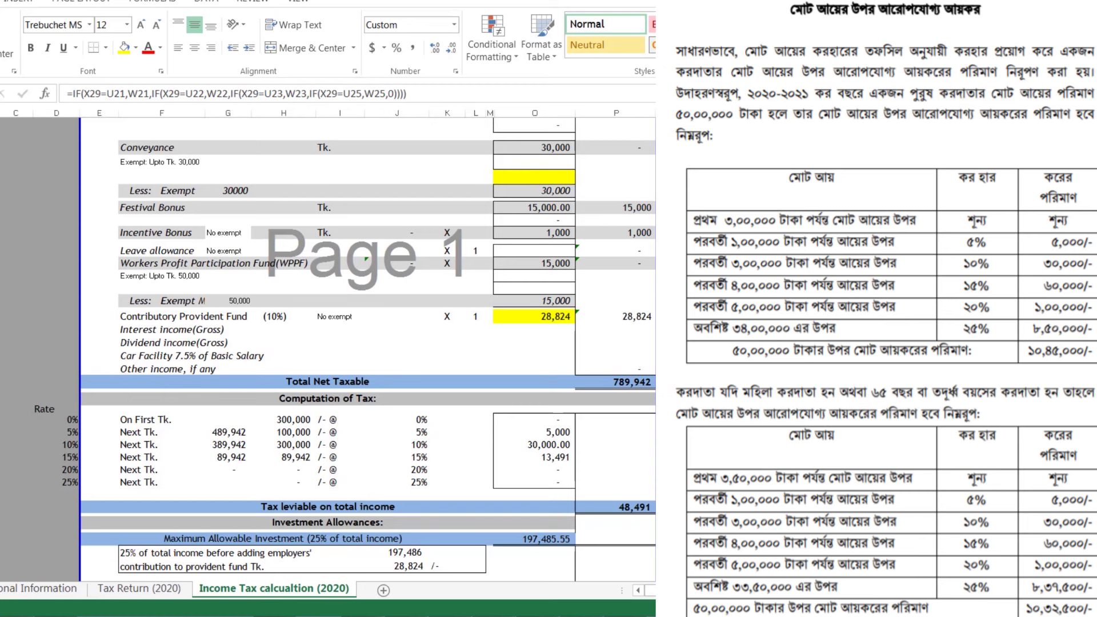
click(73, 421)
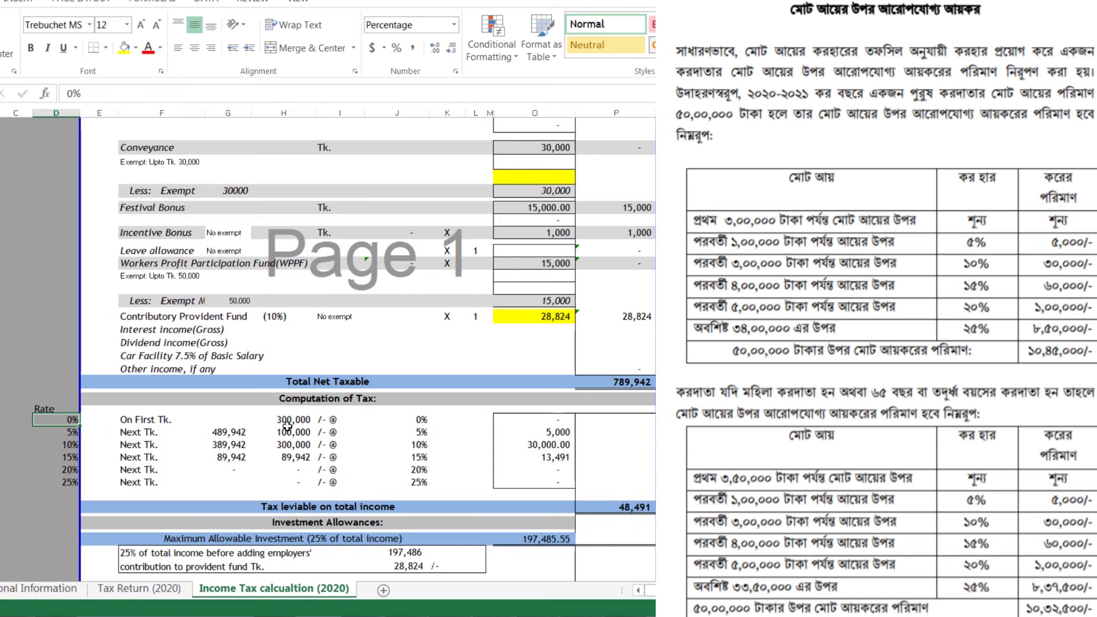
click(431, 423)
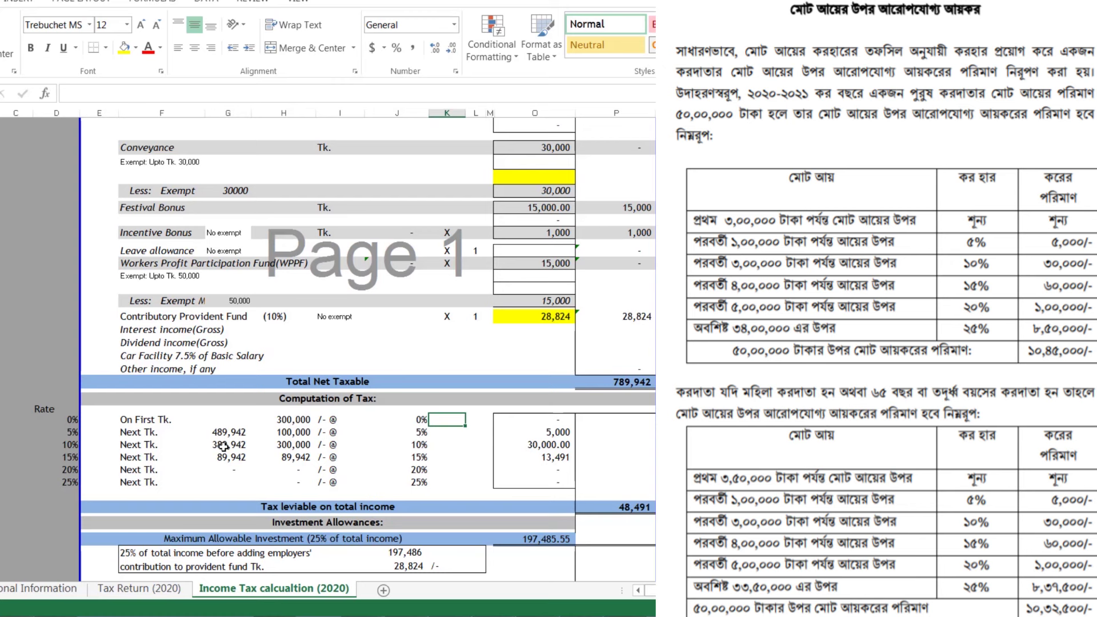
click(534, 469)
click(614, 382)
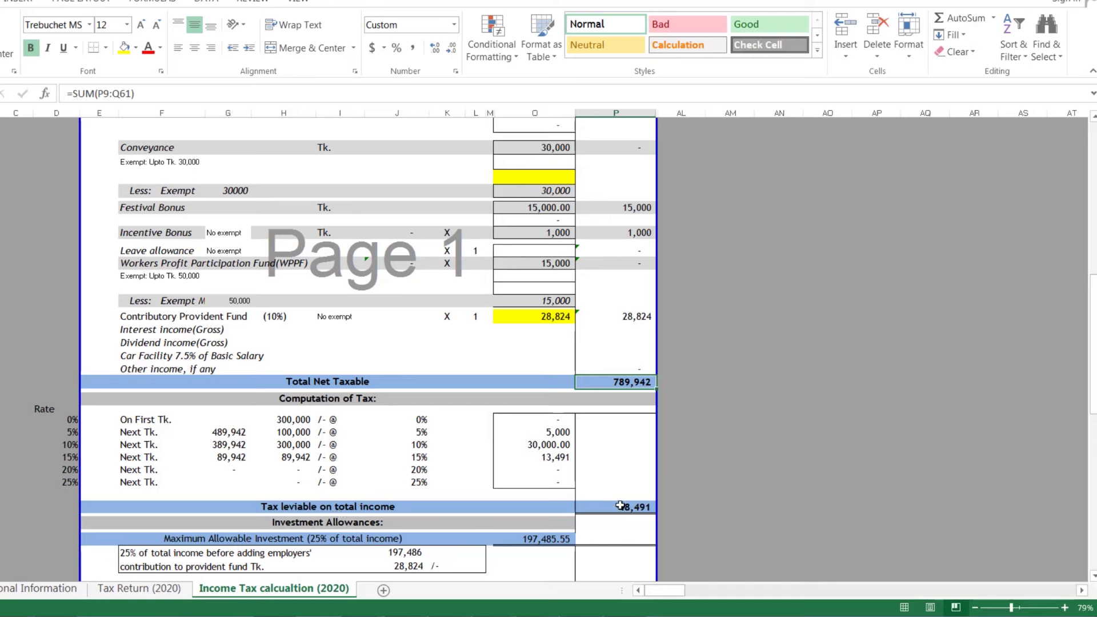
click(620, 506)
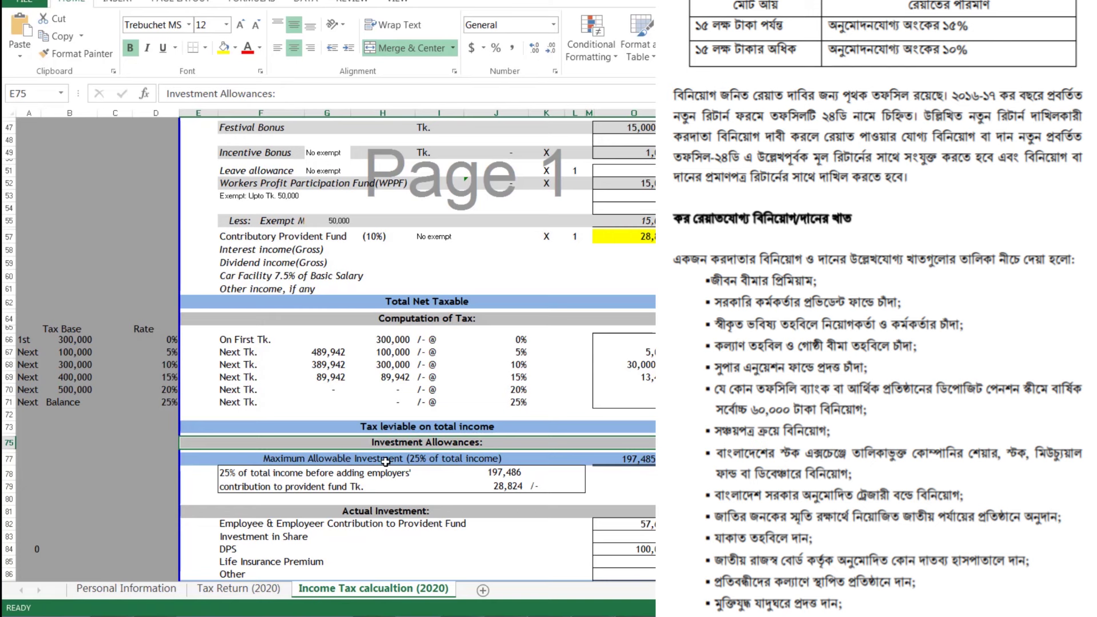
- Review the net taxable, maximum investment and provident fund formulas, then bring up the investment rebate image
click(668, 301)
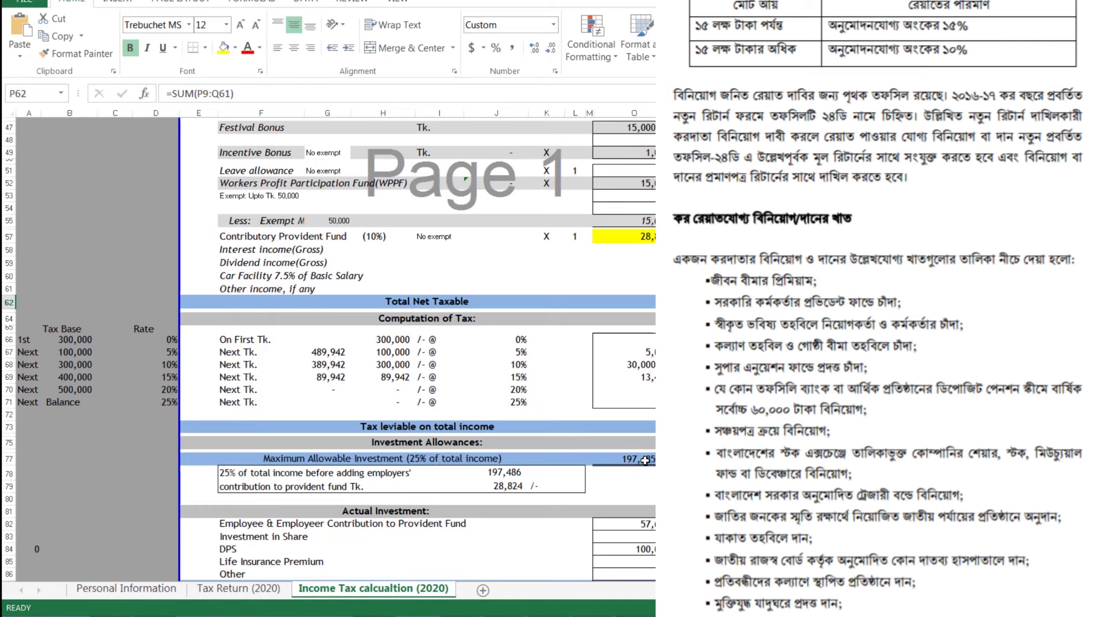
click(645, 460)
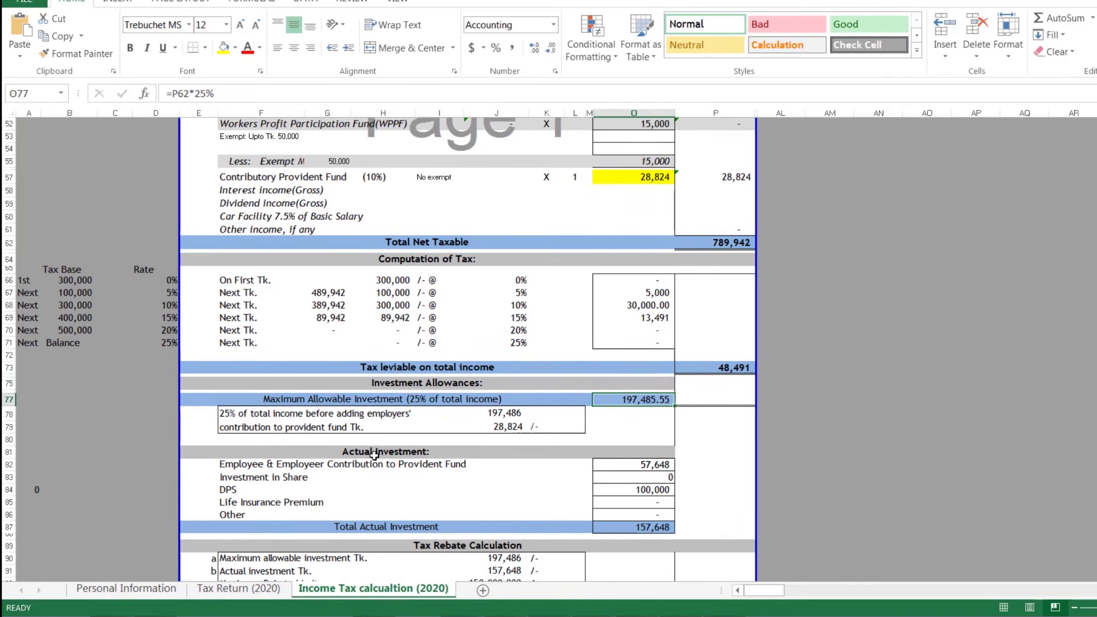
click(326, 465)
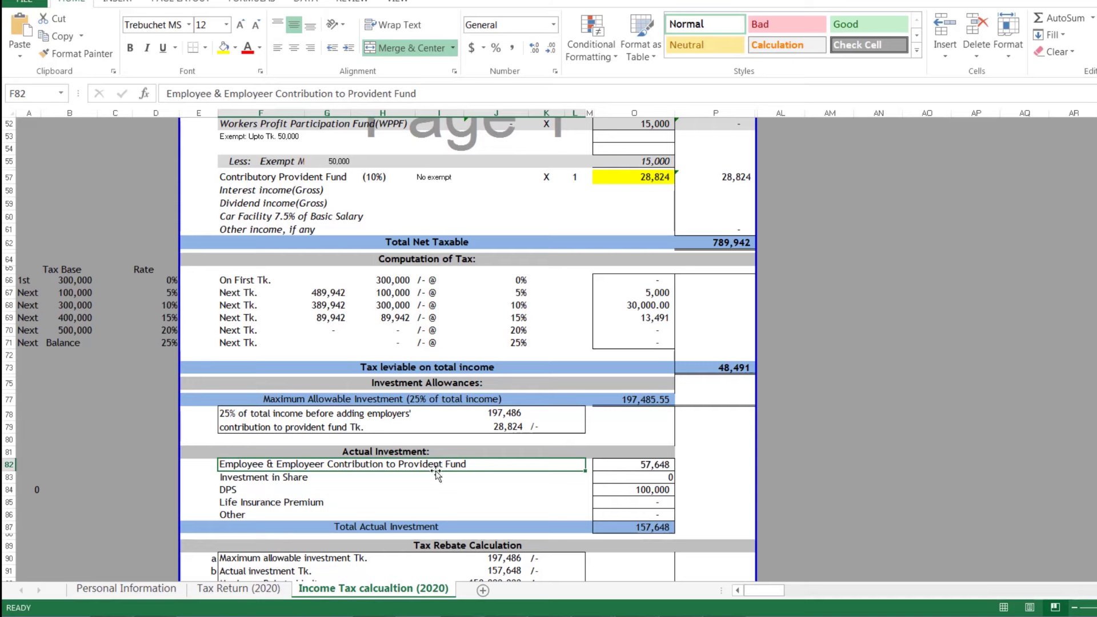
click(653, 466)
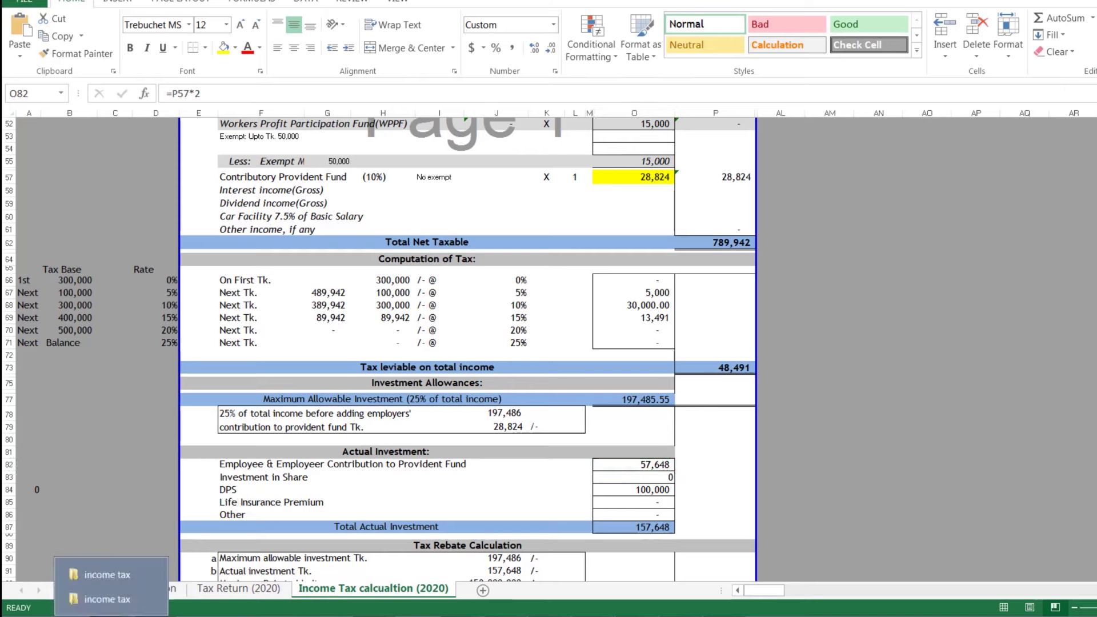
click(86, 597)
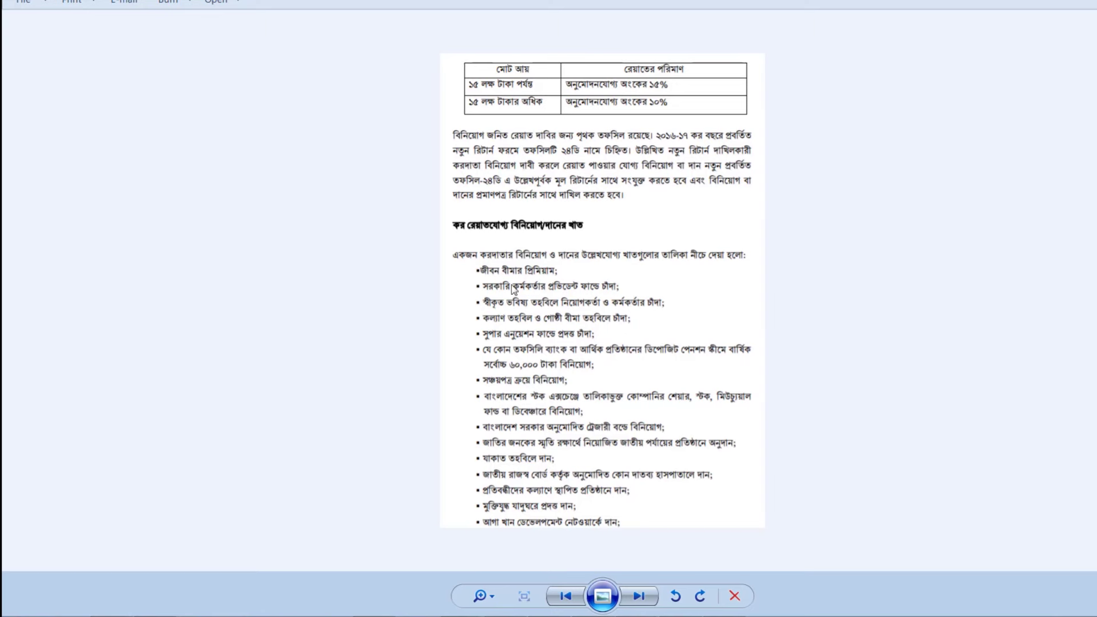
- Zoom on the investment rebate image, close it, and return to the tax workbook
scroll(514, 304, up, 1)
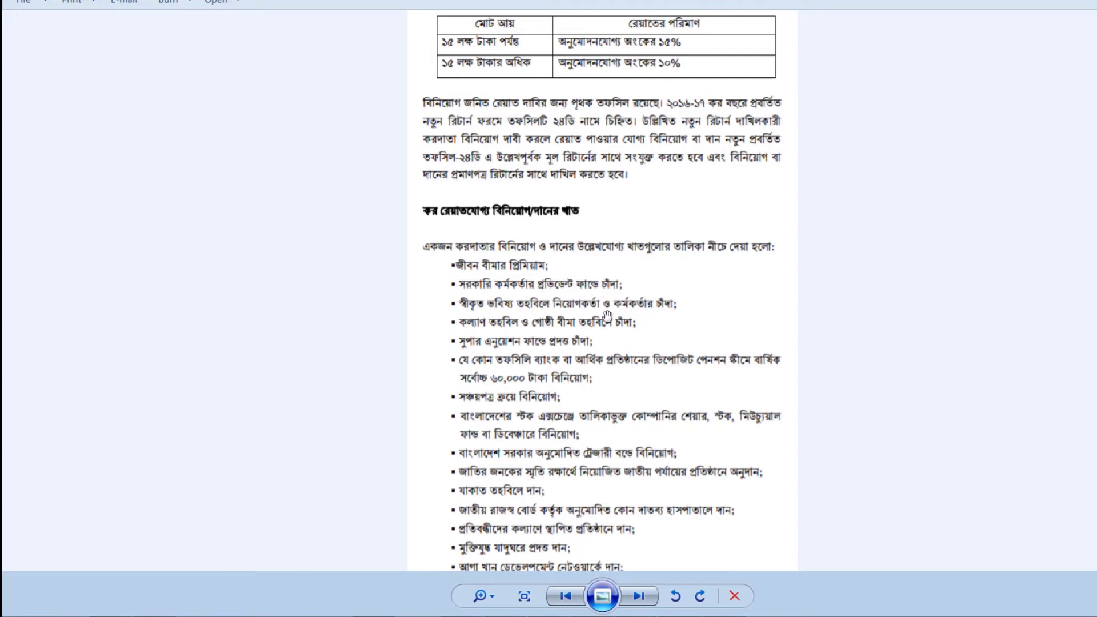
scroll(547, 378, down, 1)
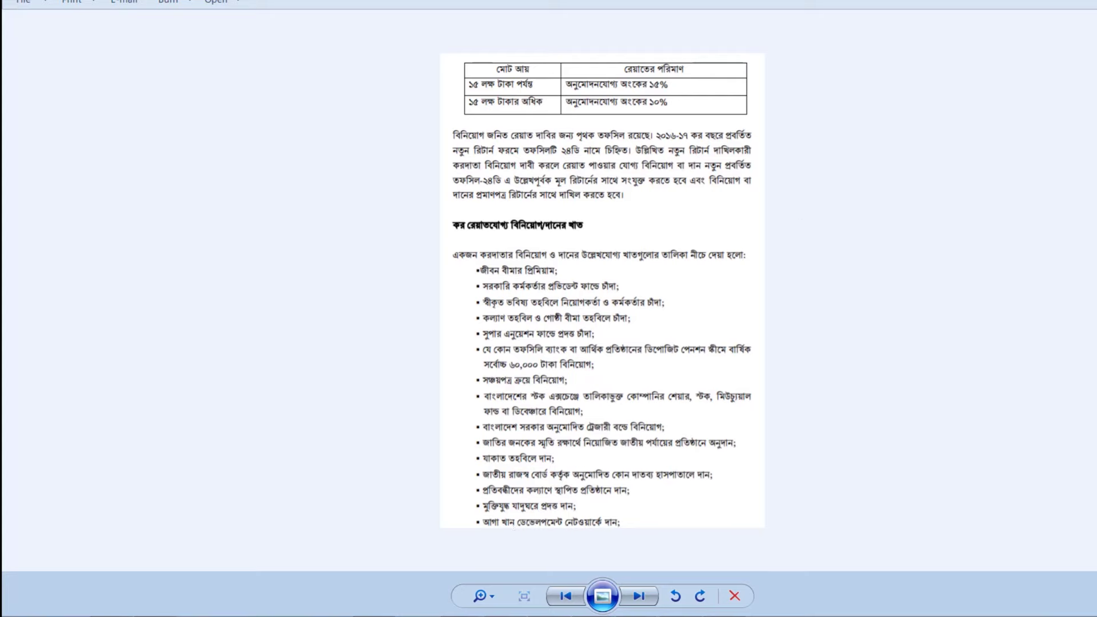
key(alt+F4)
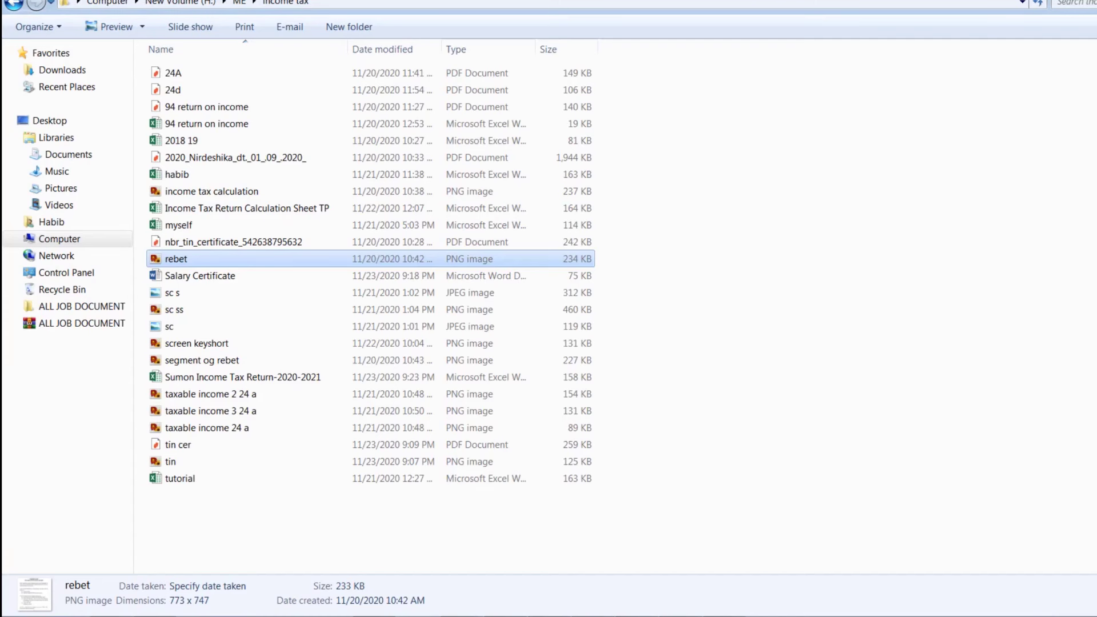
key(alt+Tab)
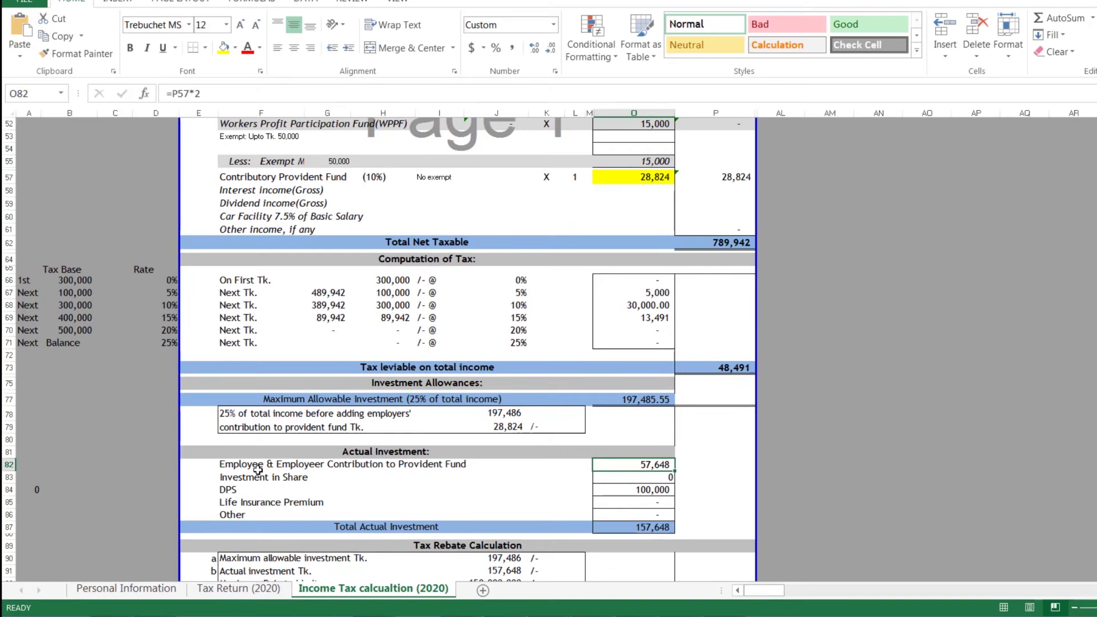
- Change the DPS investment to 60,000, bringing total actual investment to 117,648
click(644, 490)
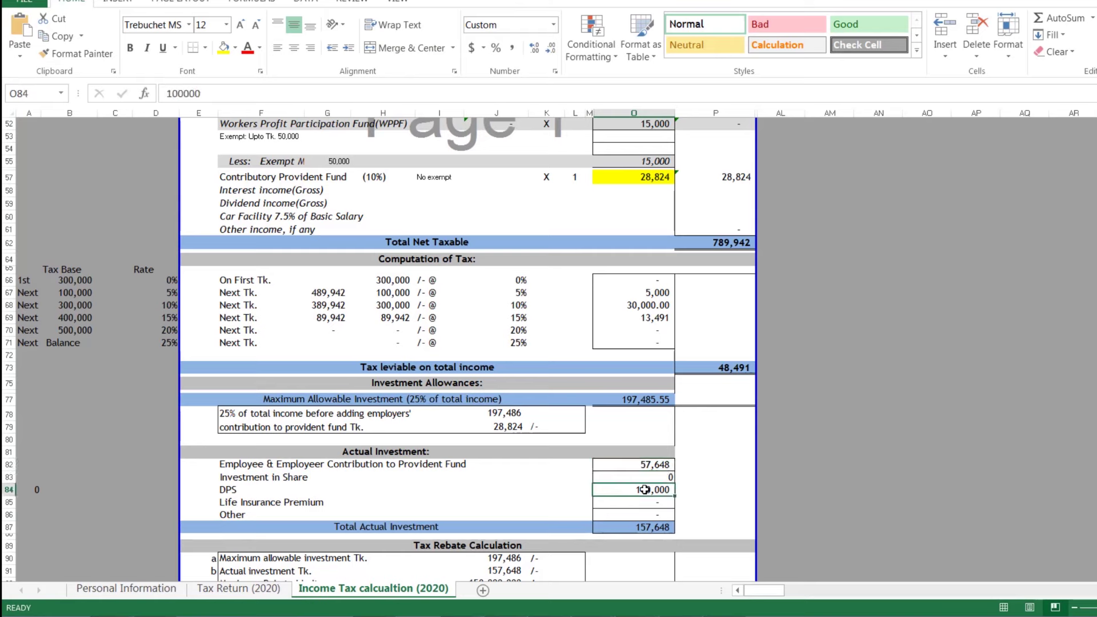
text(60,000)
key(Return)
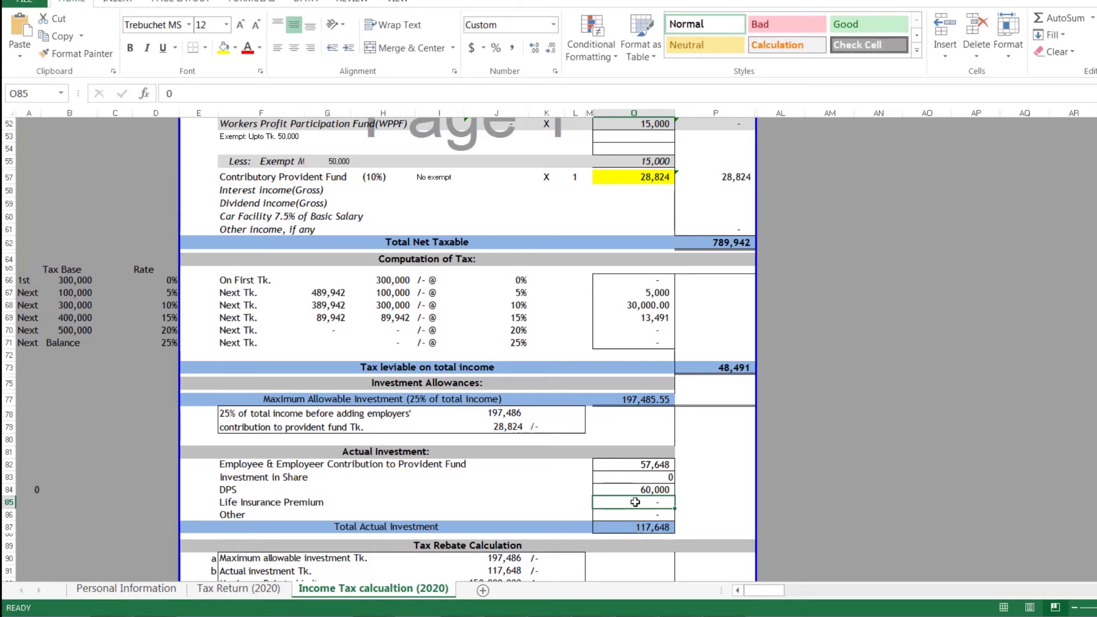
click(647, 528)
- Review the Tax Rebate Calculation's provident fund and 25% maximum allowable investment figures
scroll(650, 535, down, 1)
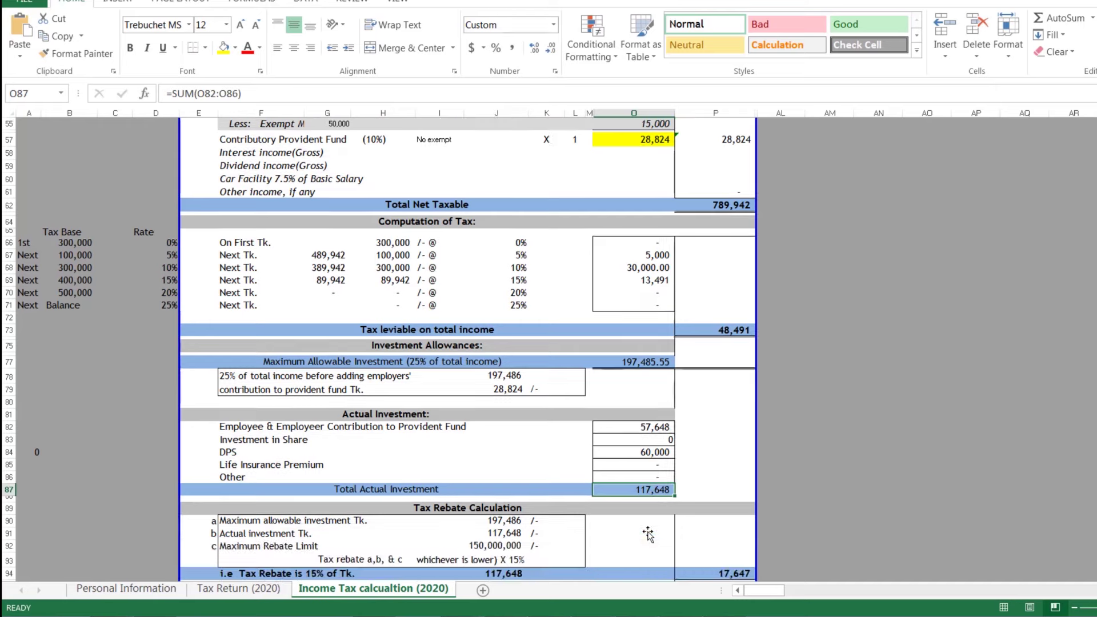
scroll(594, 517, down, 1)
scroll(592, 517, down, 2)
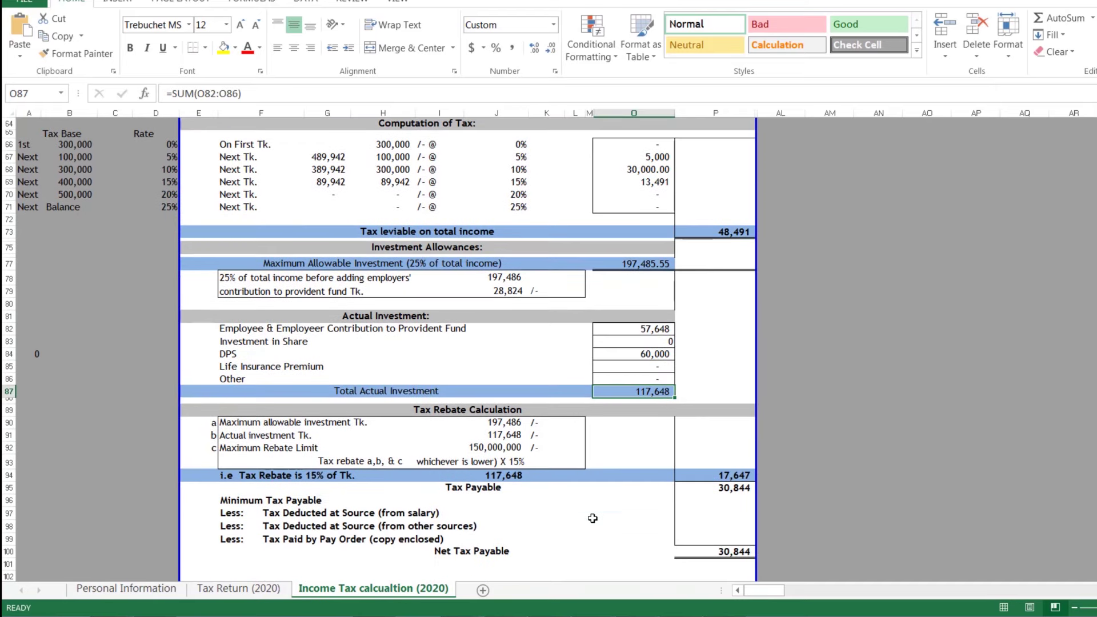
click(424, 412)
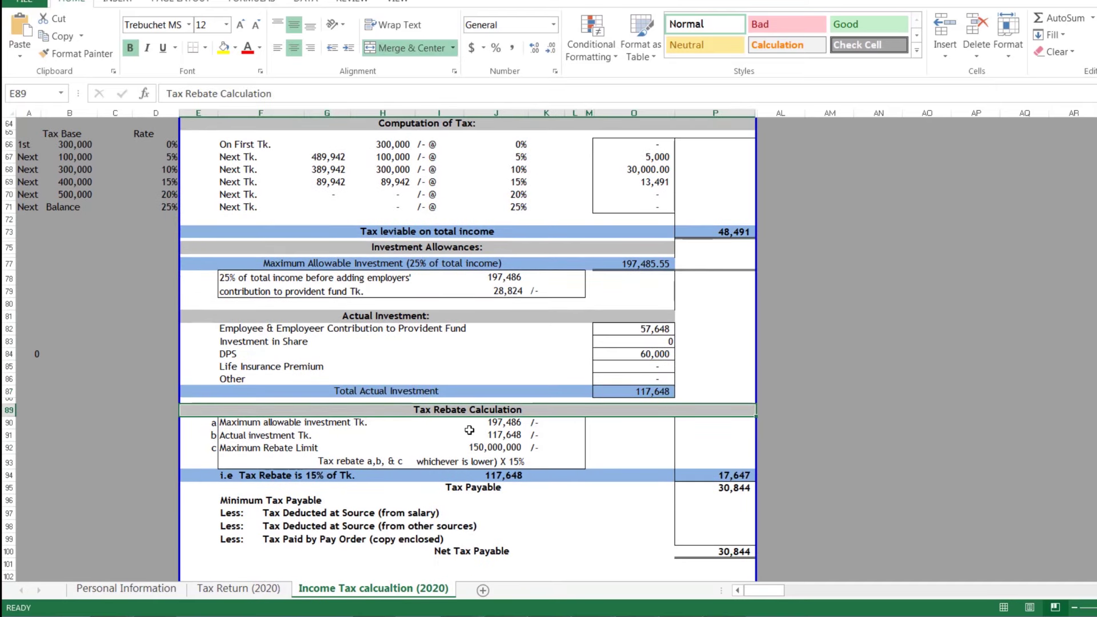
scroll(468, 430, down, 1)
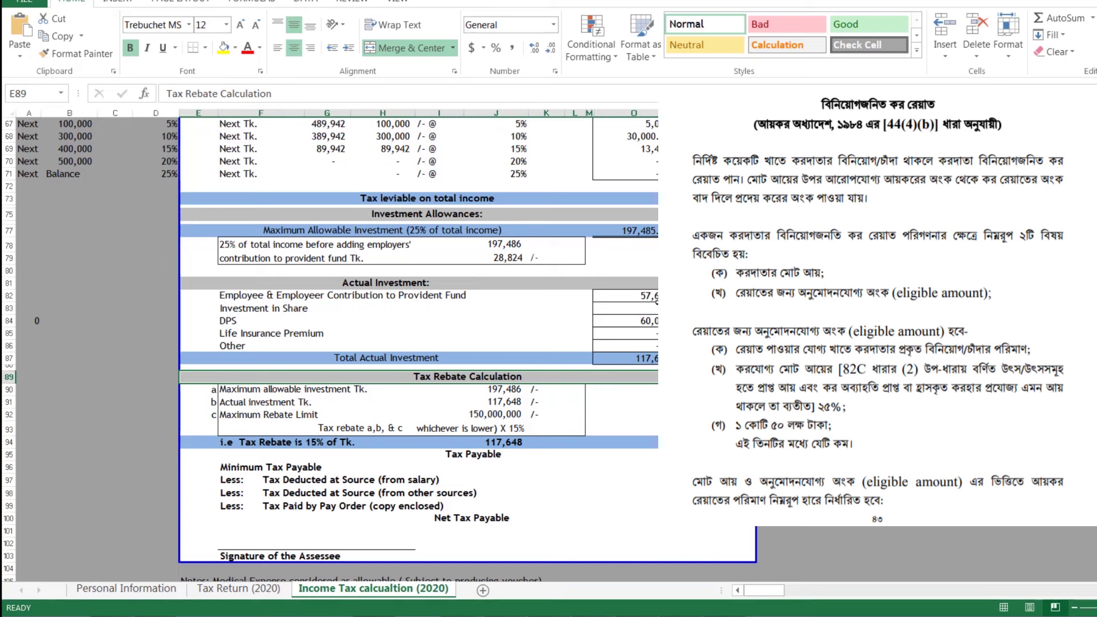
click(651, 295)
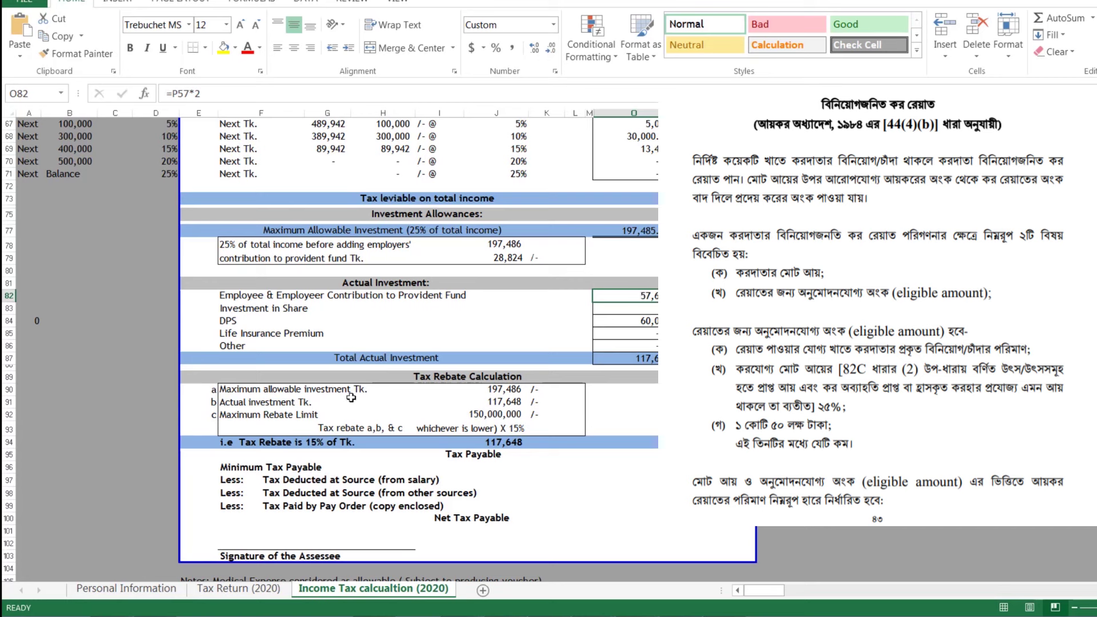
click(503, 390)
click(632, 228)
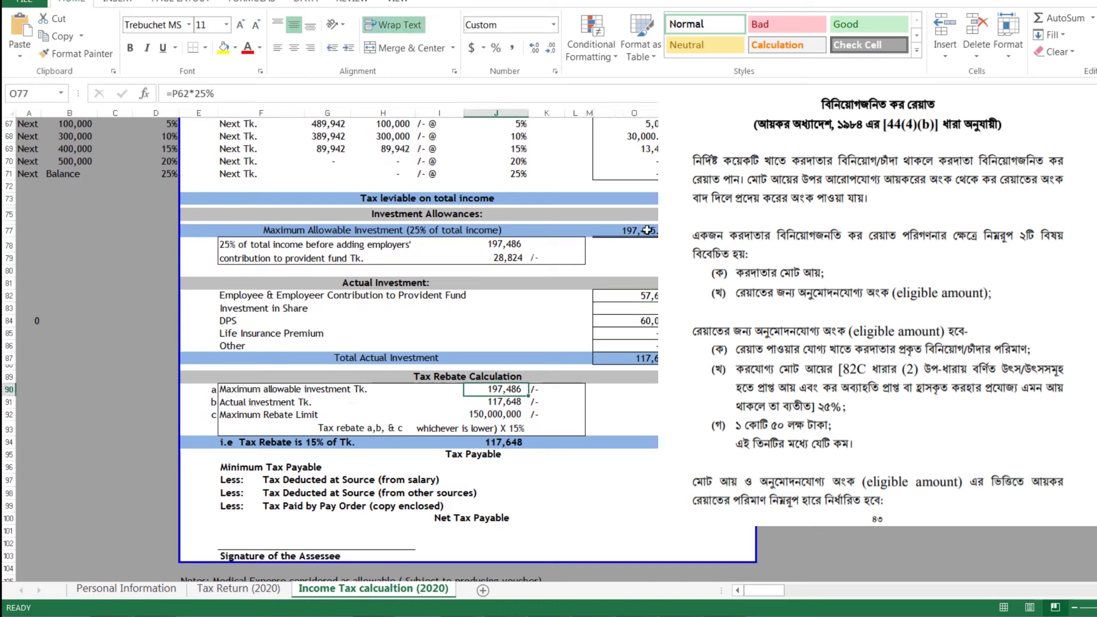
click(502, 393)
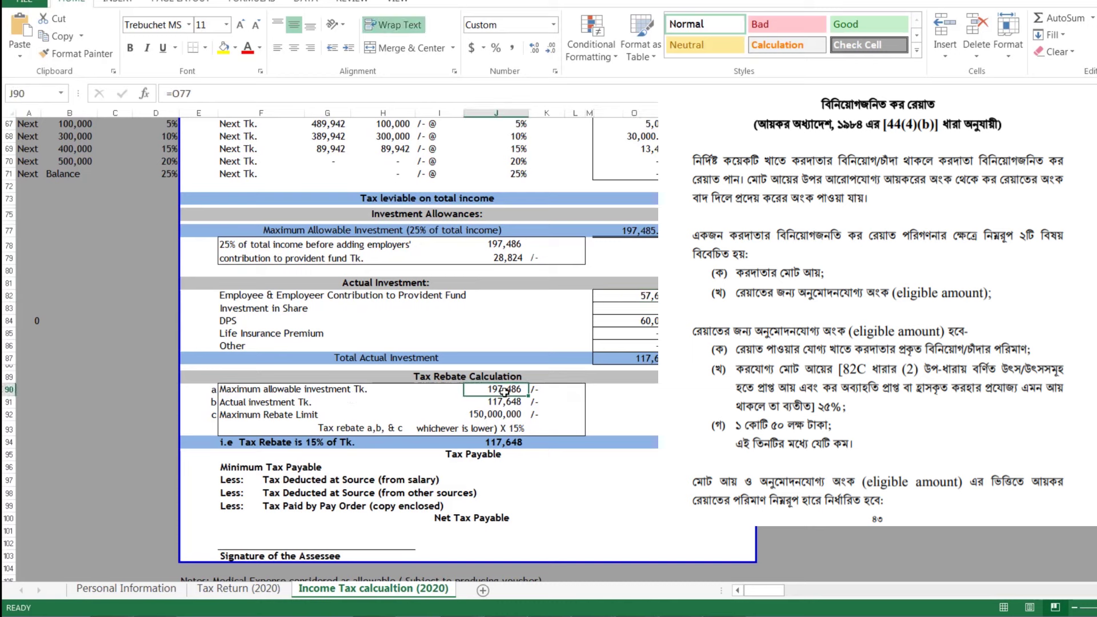
- Check the actual investment, maximum rebate limit values and the 15% tax rebate formula
click(485, 402)
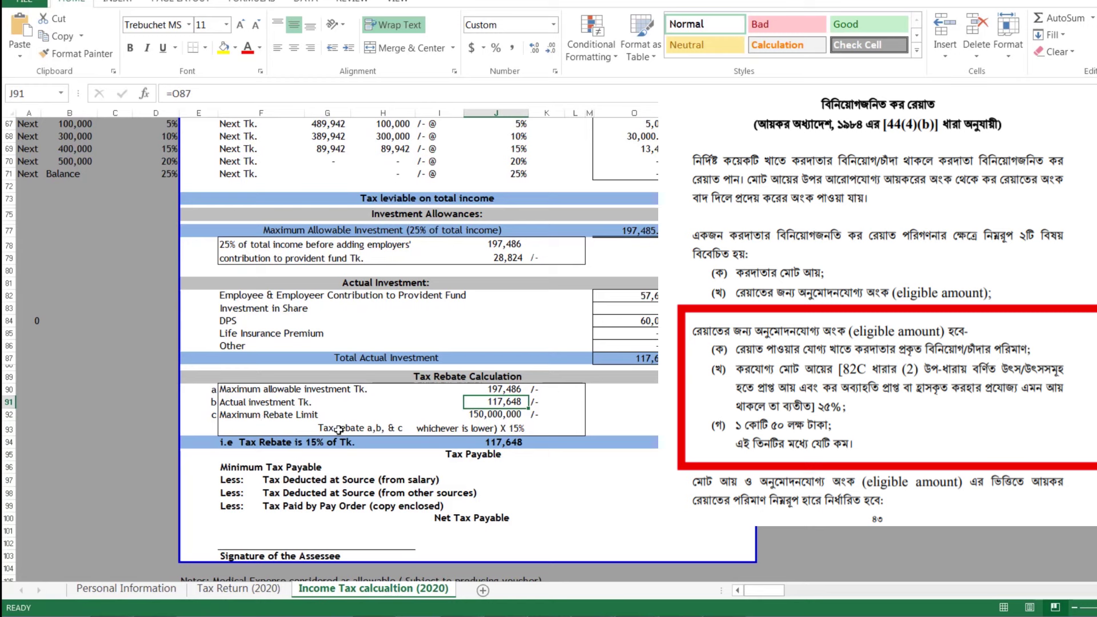
click(501, 416)
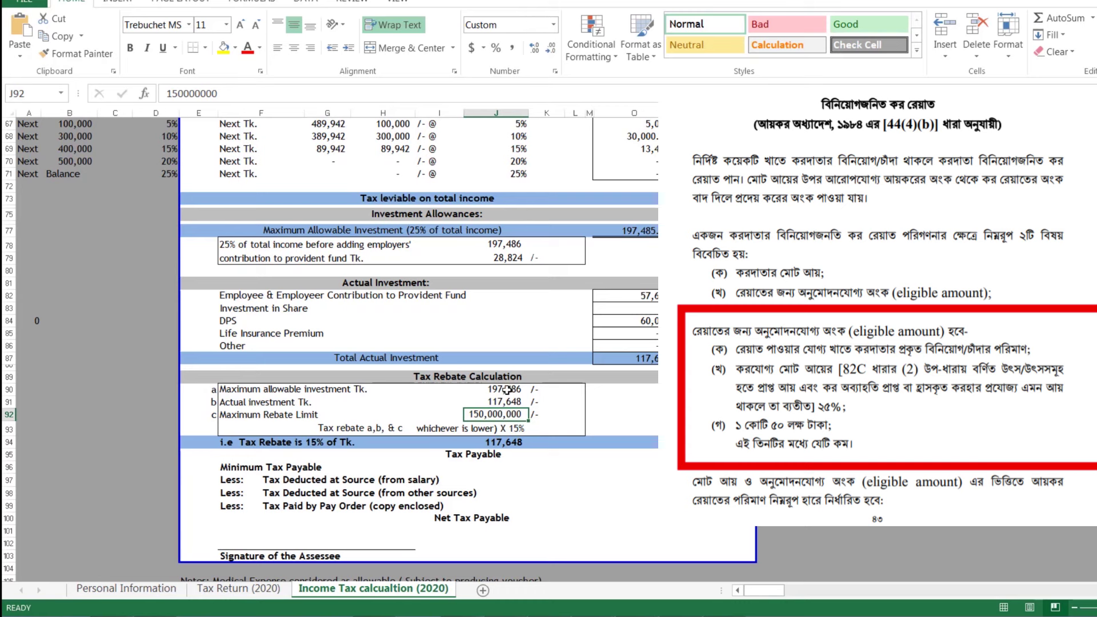
drag(506, 390, 504, 412)
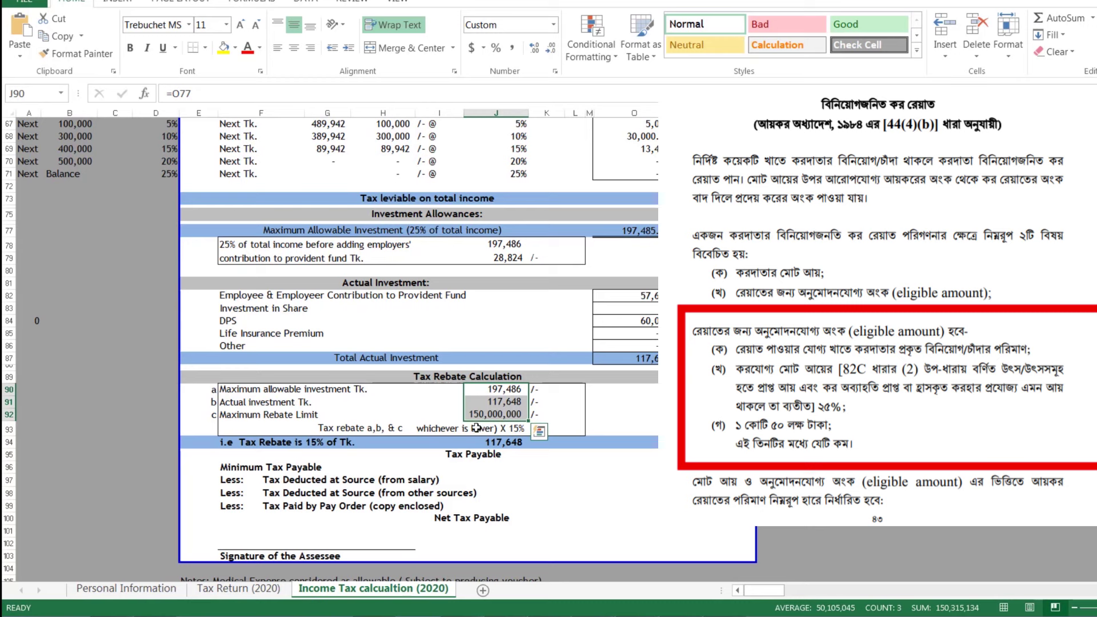
click(570, 402)
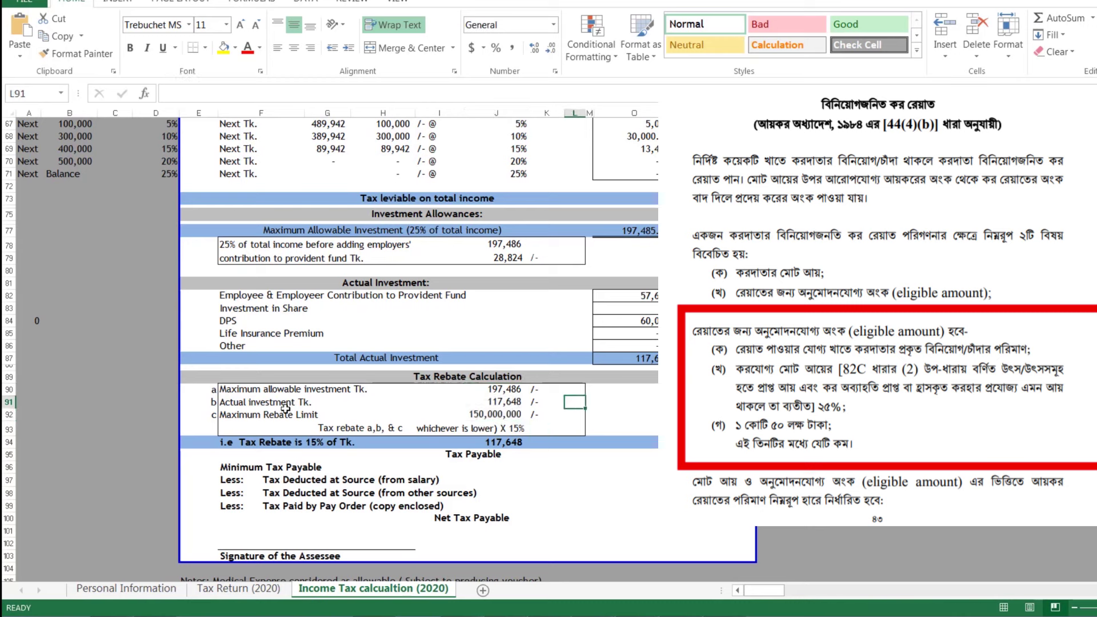
click(506, 404)
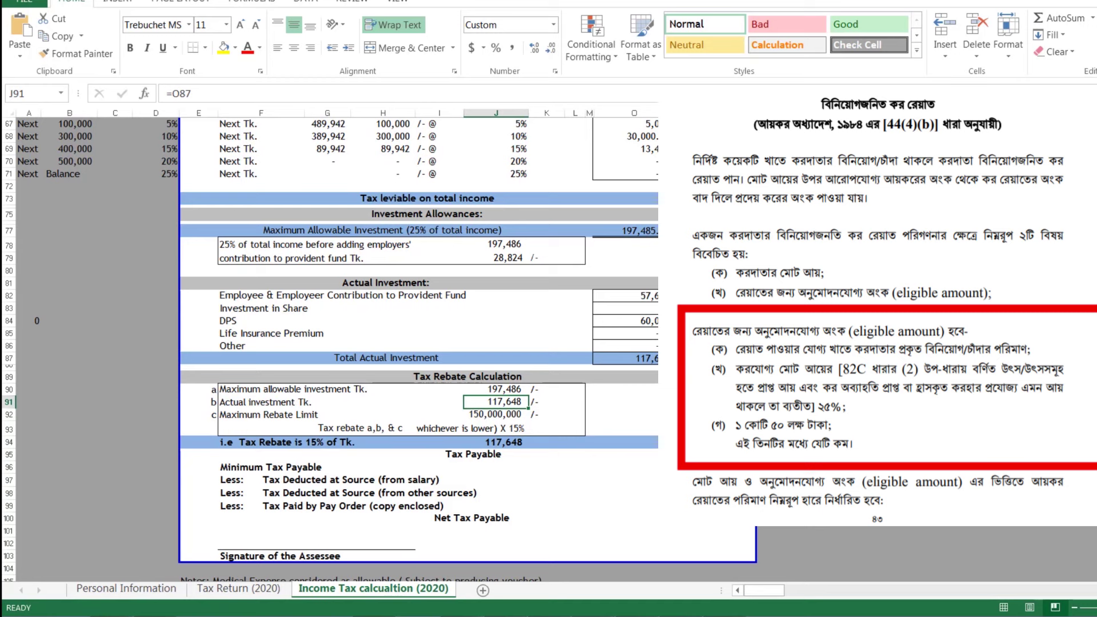
click(685, 442)
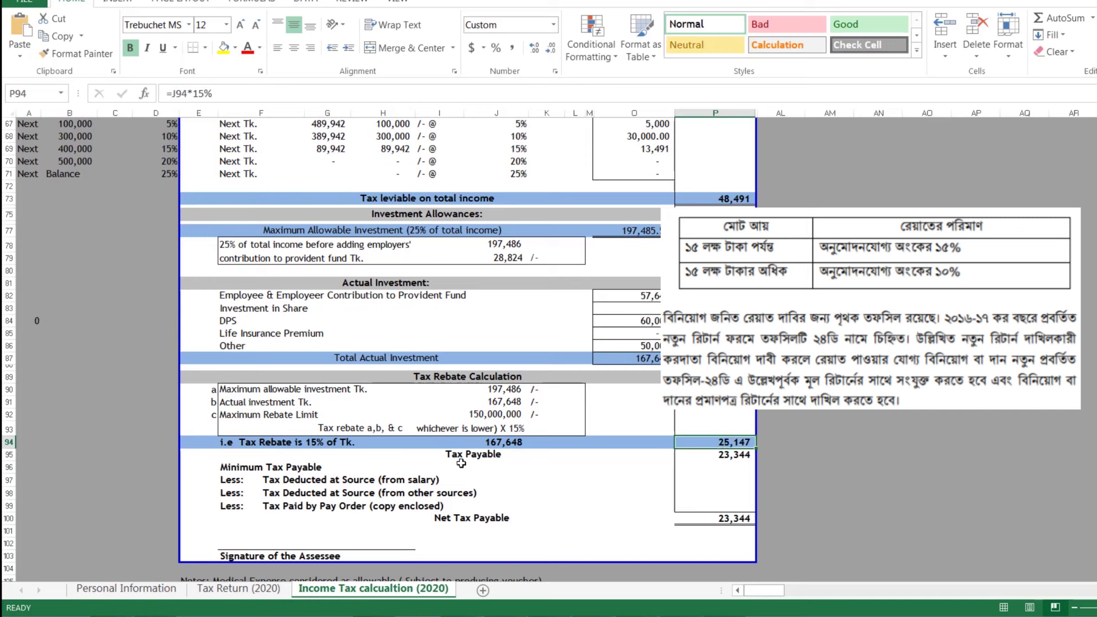
- Review the tax payable IF formula showing 23,344, then bring up the Salary Certificate
click(724, 457)
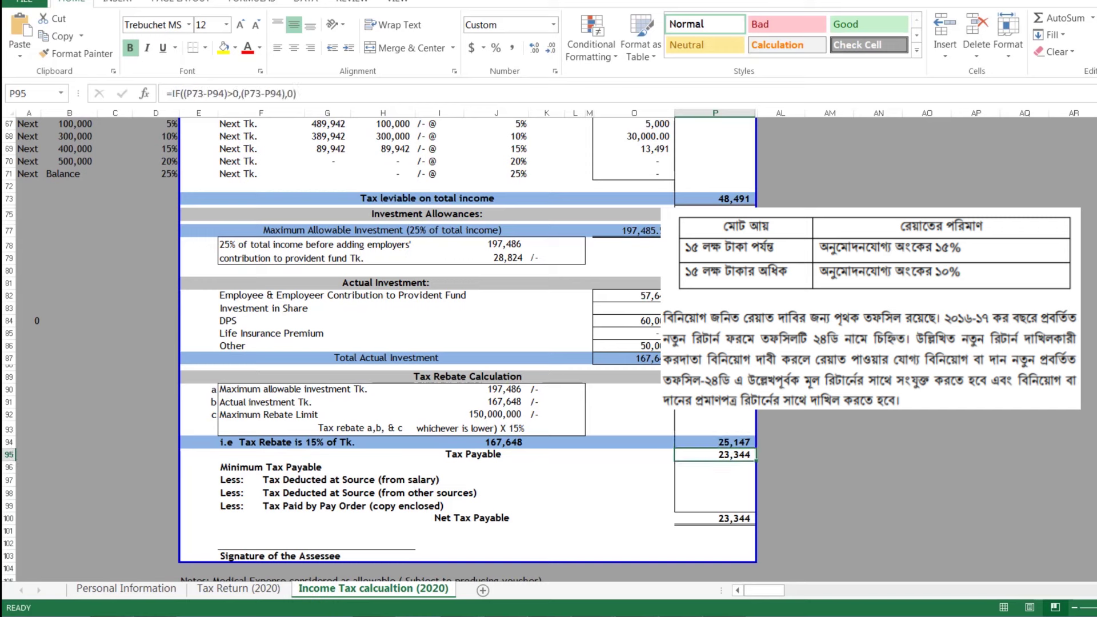
double_click(736, 456)
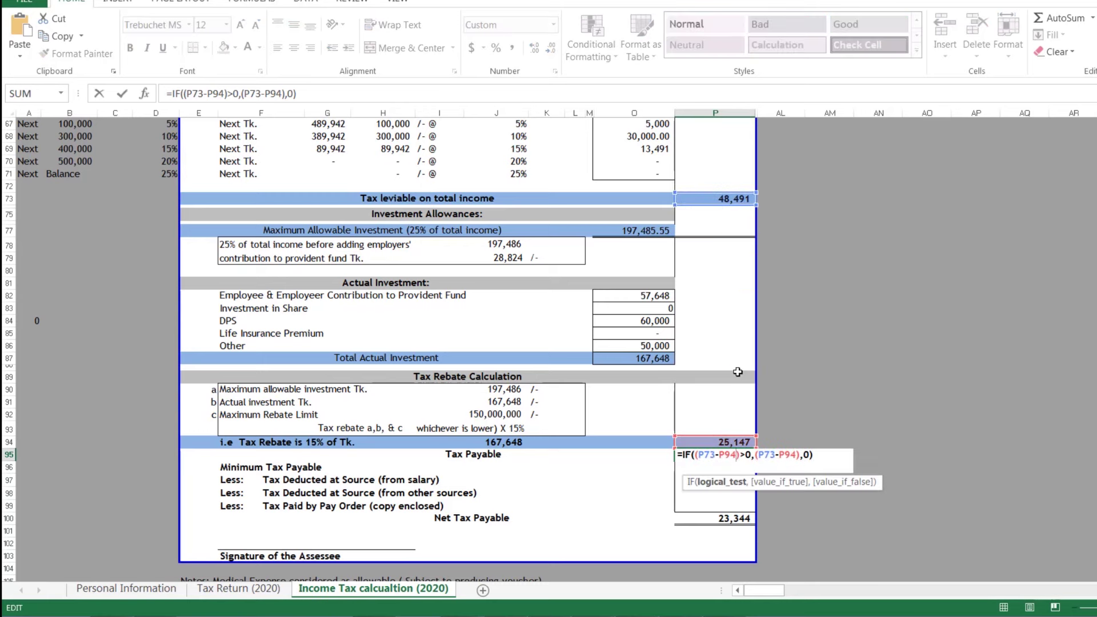
key(Return)
click(735, 455)
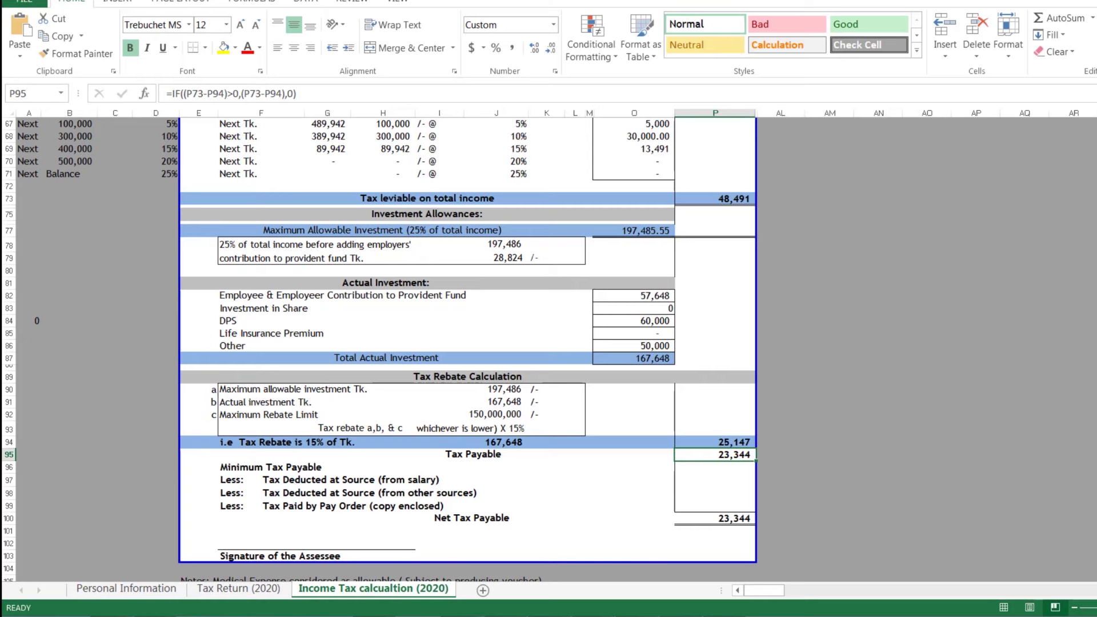
click(571, 598)
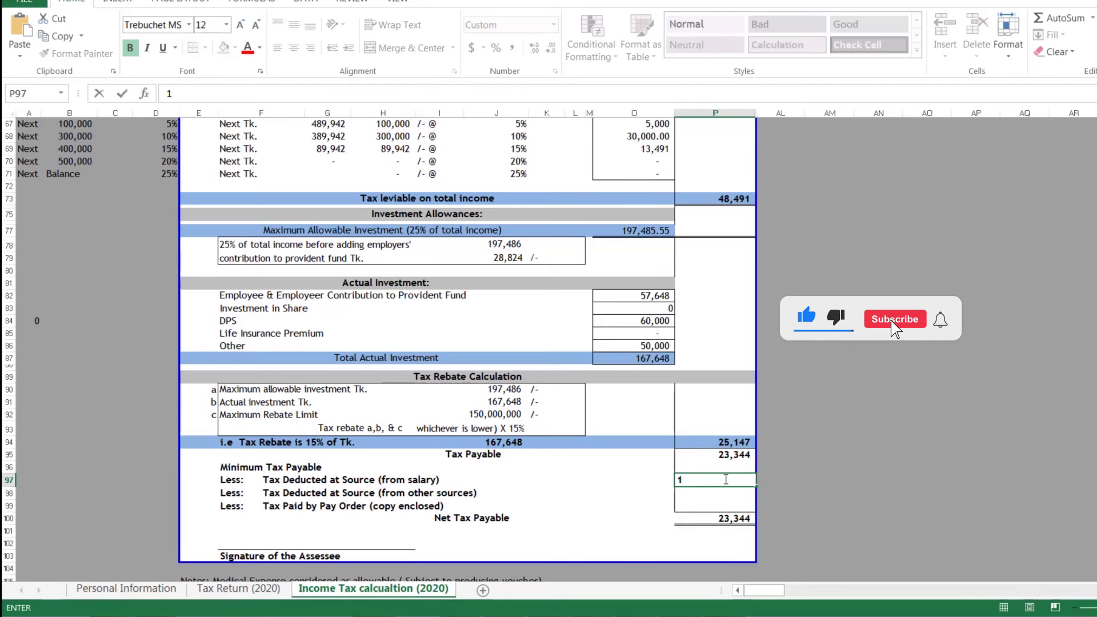
- Enter 17,180 as tax deducted at source from salary and verify net tax payable of 6,164
text(7,)
text(180)
key(Return)
click(736, 480)
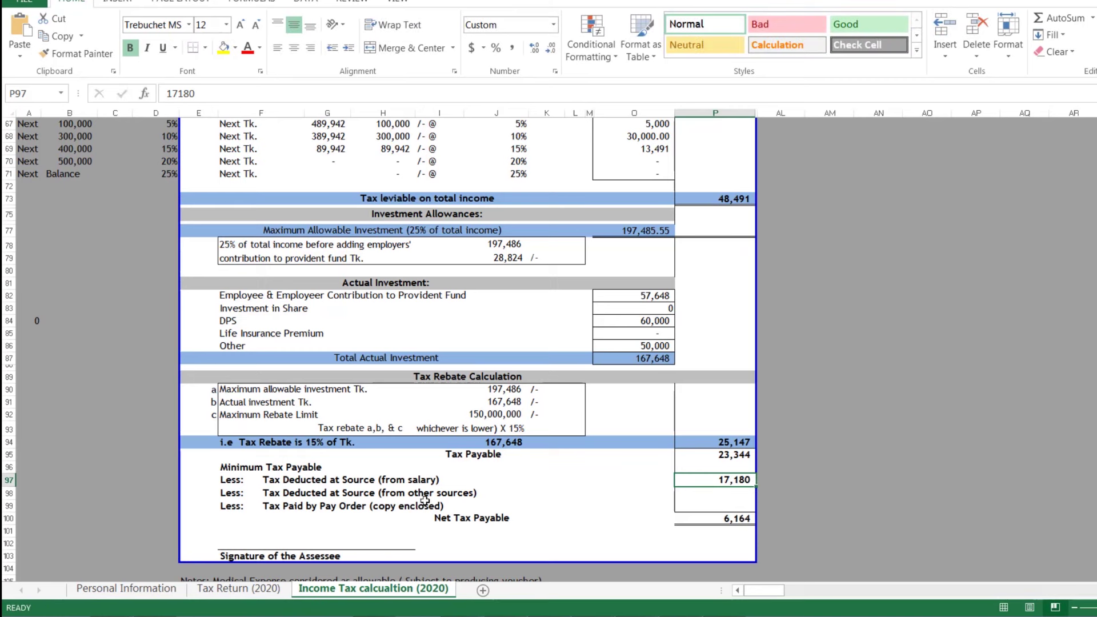
click(725, 494)
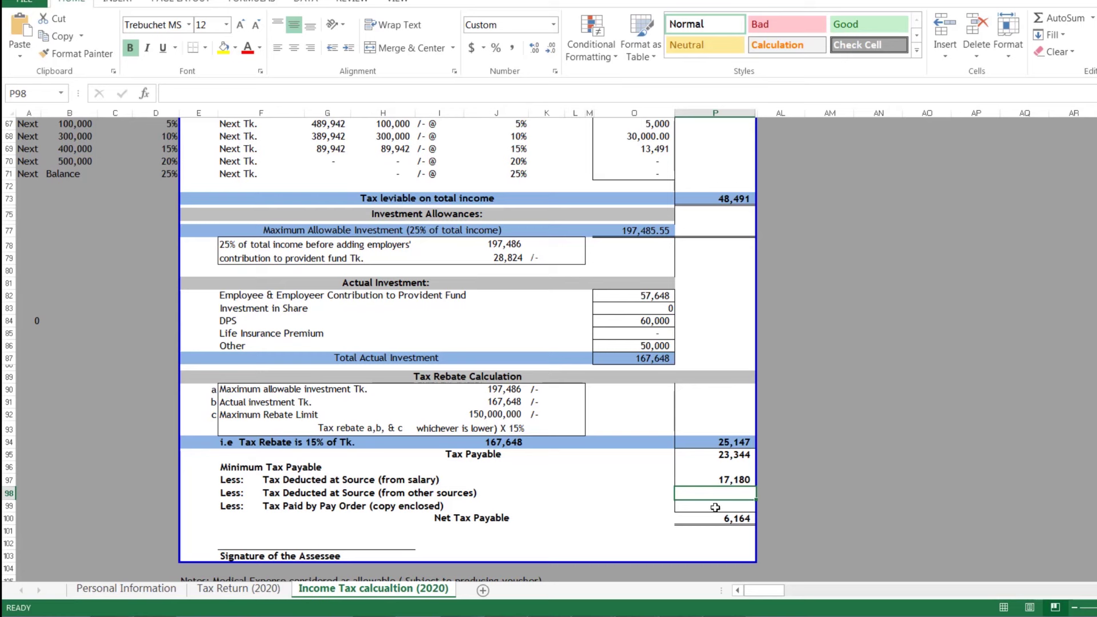
scroll(736, 517, up, 1)
scroll(737, 509, up, 2)
scroll(742, 485, down, 4)
click(741, 482)
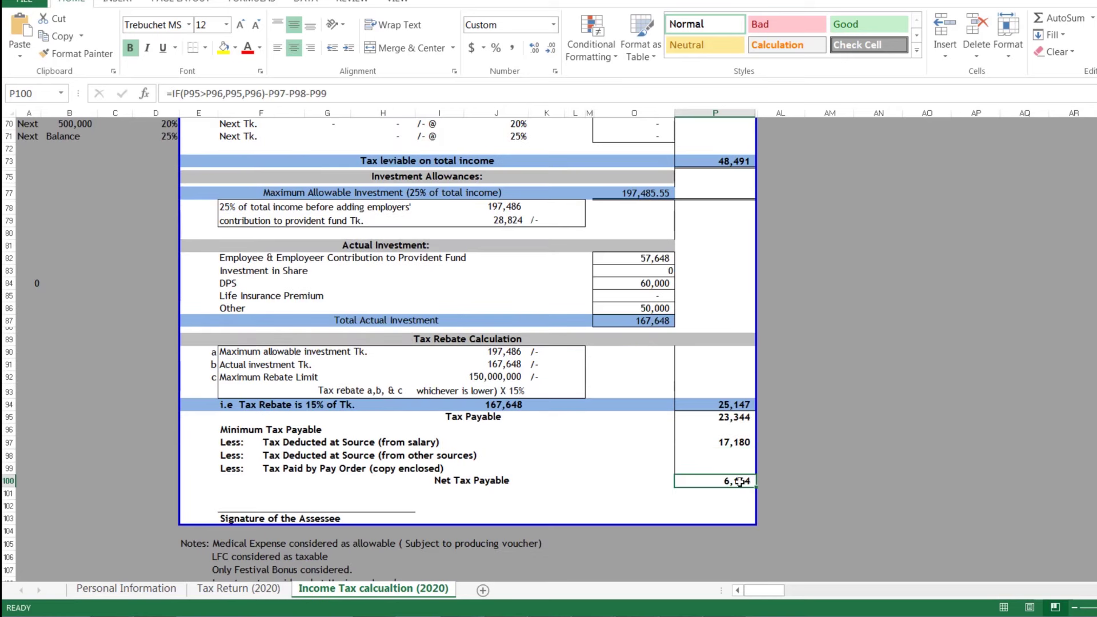
- Switch to the Tax Return (2020) sheet and browse the Schedule-1 salaries section
click(237, 591)
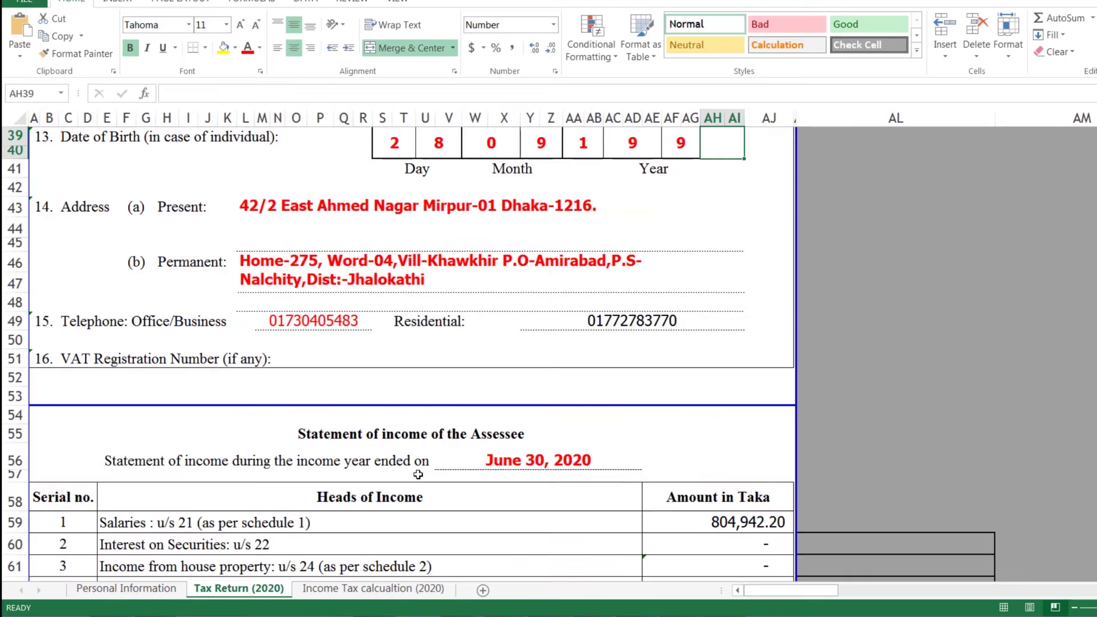
scroll(420, 475, down, 8)
scroll(429, 474, up, 6)
scroll(429, 473, up, 4)
scroll(429, 473, down, 2)
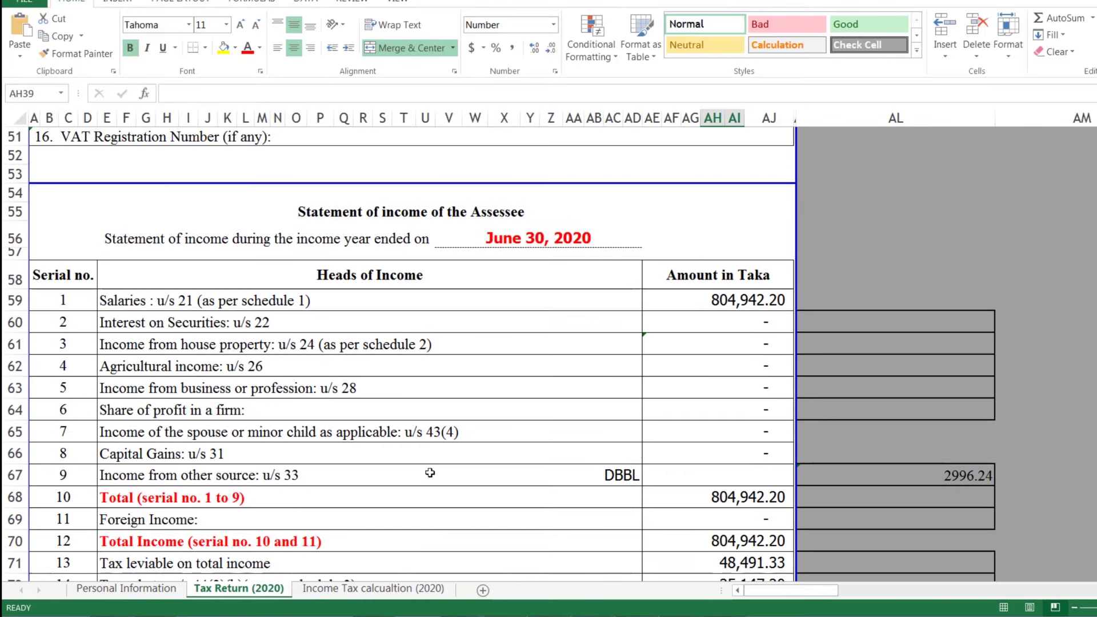
scroll(430, 473, up, 2)
scroll(430, 473, up, 2)
scroll(430, 473, down, 4)
scroll(429, 472, down, 2)
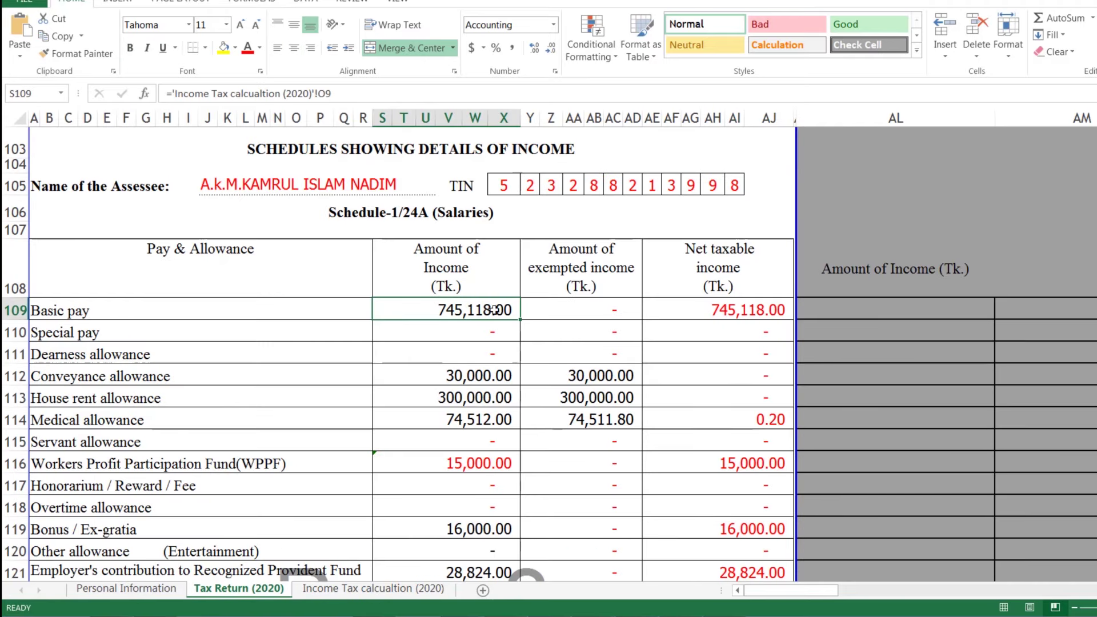
- Check the conveyance and allowance links, income columns, and the 804,942.20 salaries figure
click(457, 375)
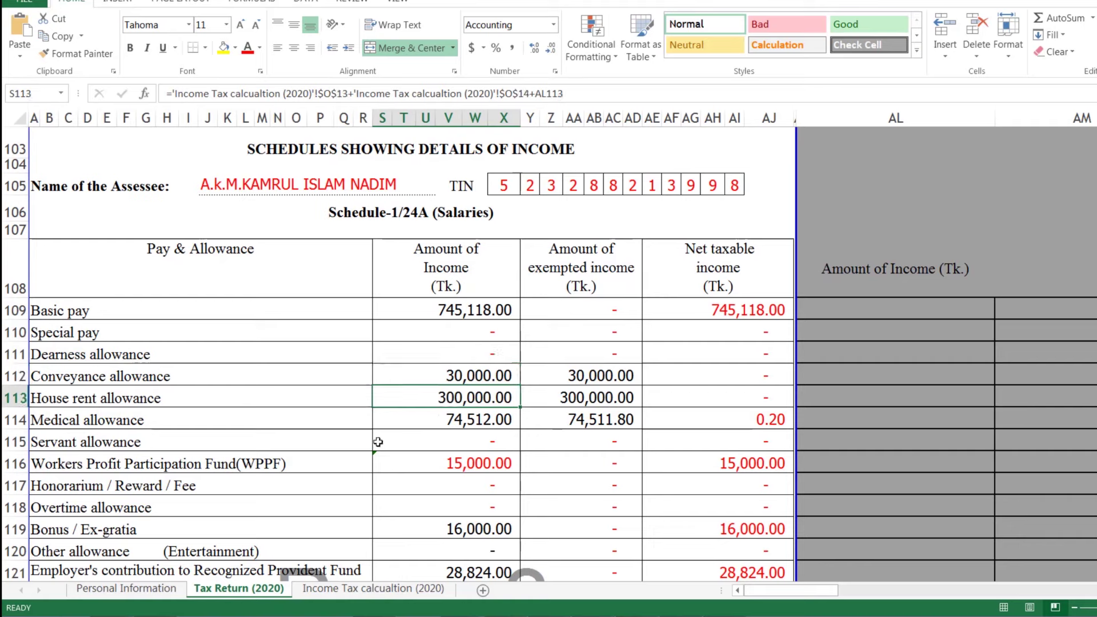
click(485, 424)
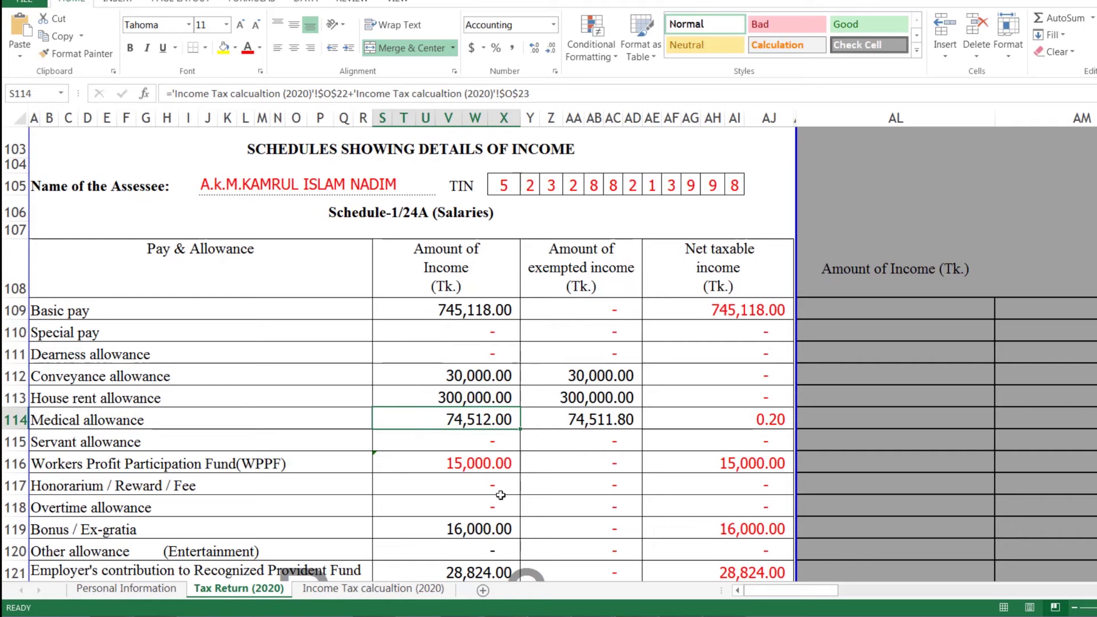
click(510, 292)
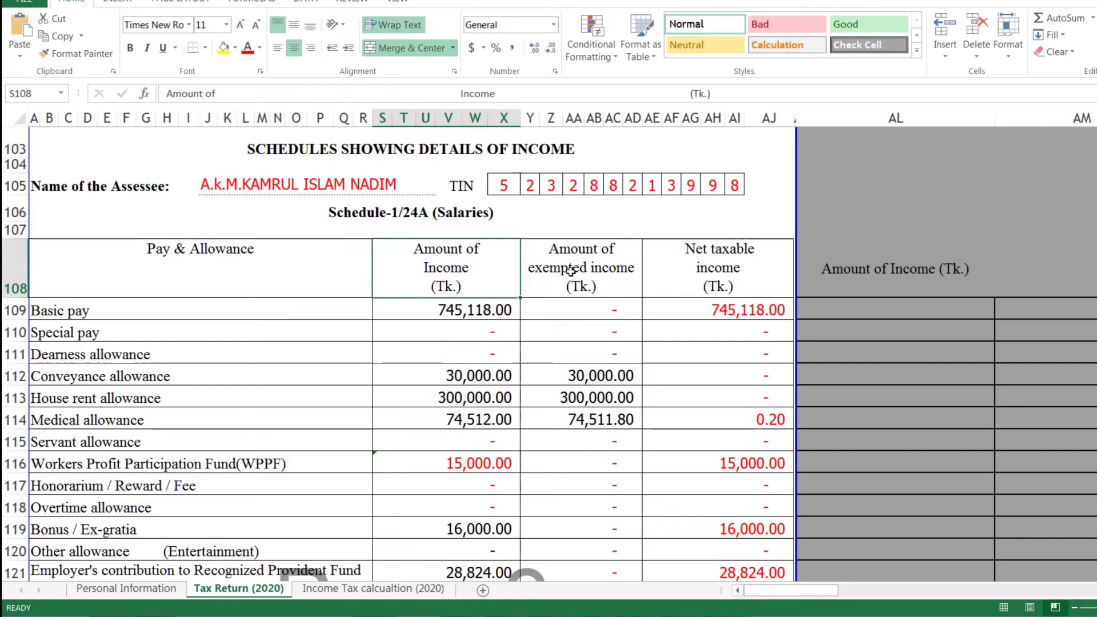
click(606, 267)
click(755, 274)
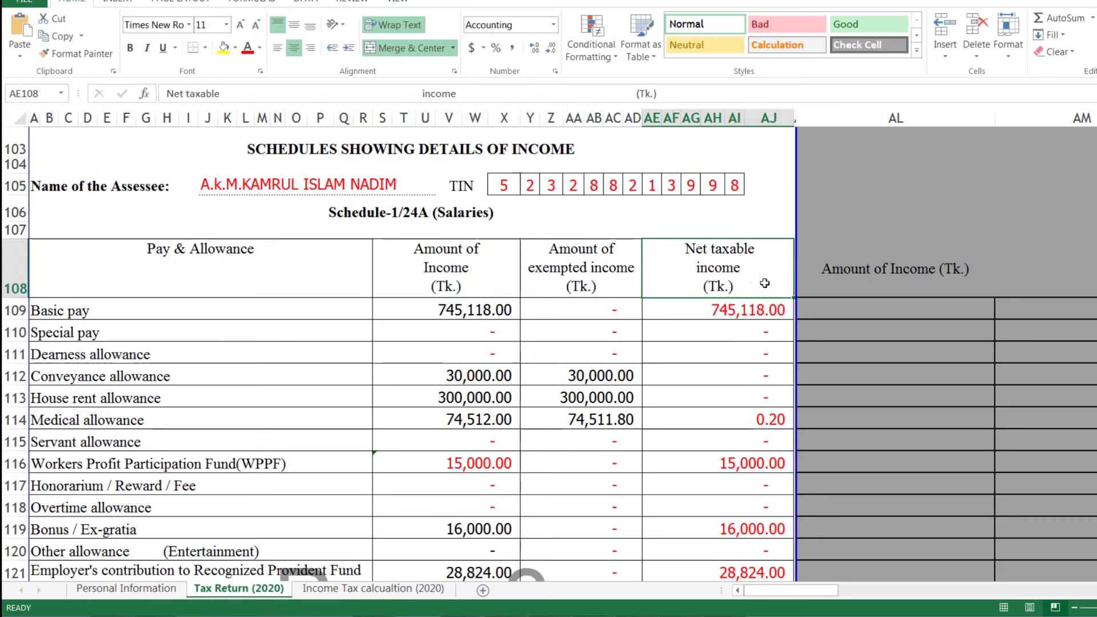
scroll(749, 295, down, 3)
scroll(749, 295, down, 1)
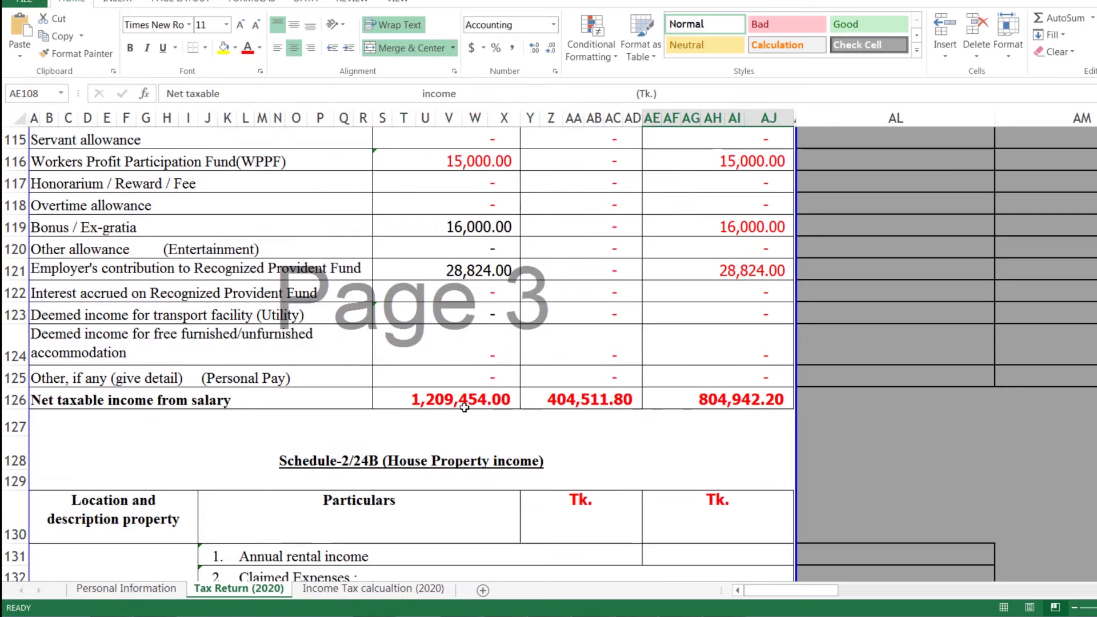
scroll(492, 396, up, 11)
scroll(500, 392, up, 11)
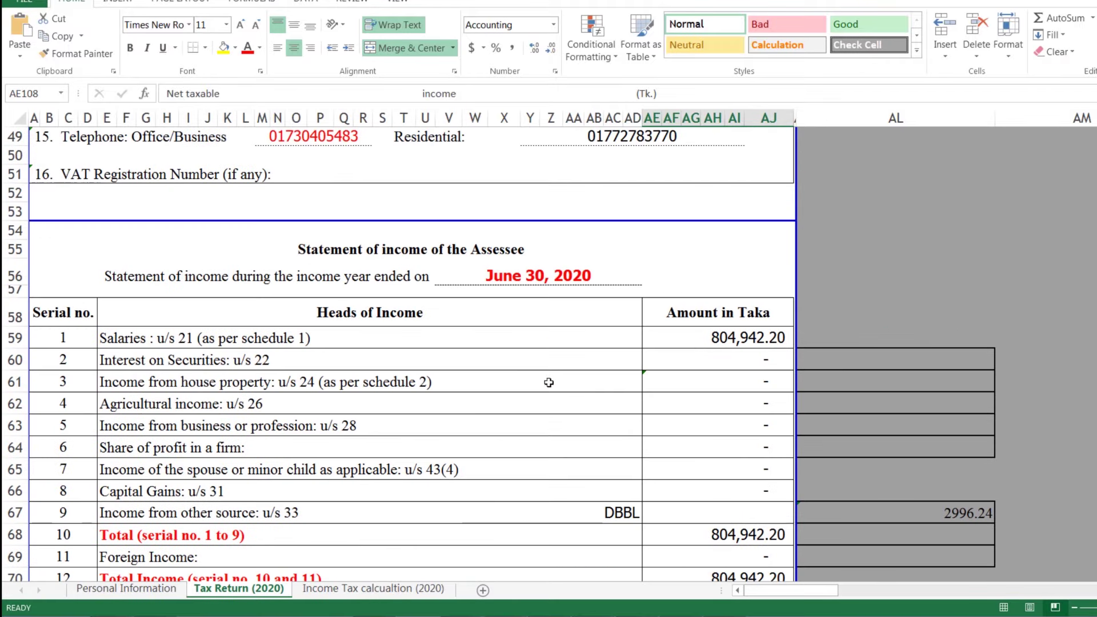
click(741, 340)
scroll(740, 341, down, 2)
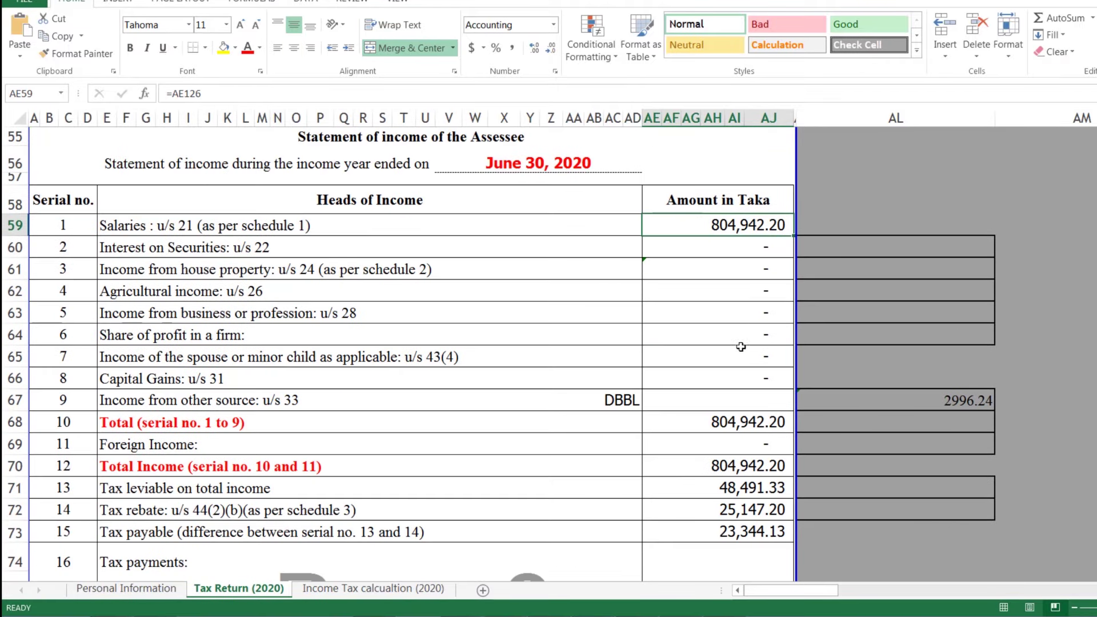
click(735, 247)
drag(735, 247, 718, 319)
click(714, 331)
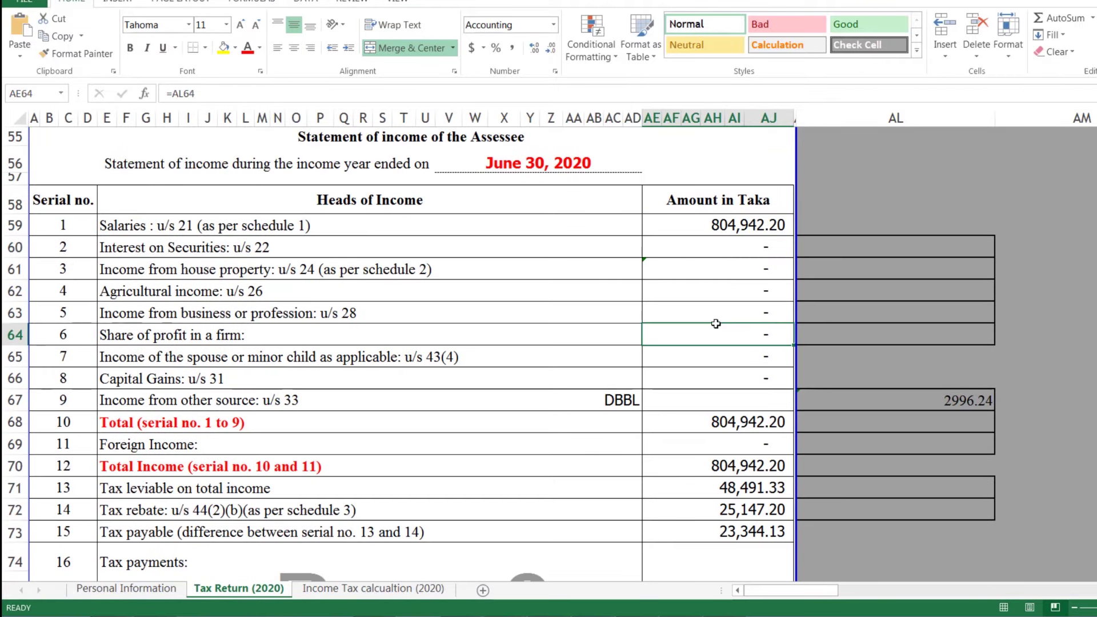
click(722, 267)
click(733, 247)
click(727, 331)
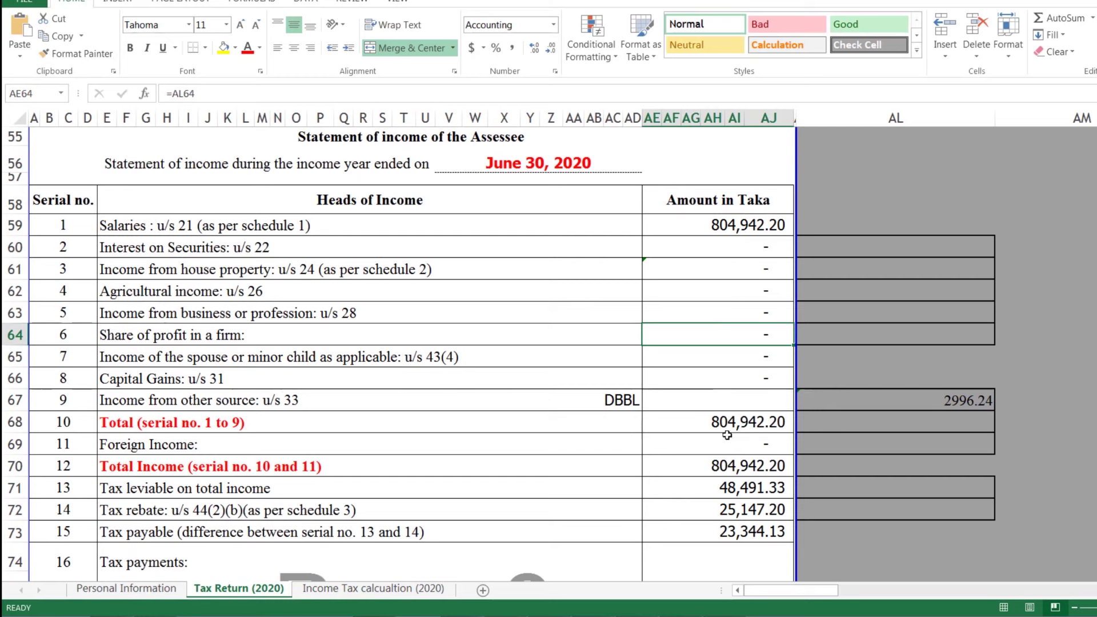
double_click(739, 423)
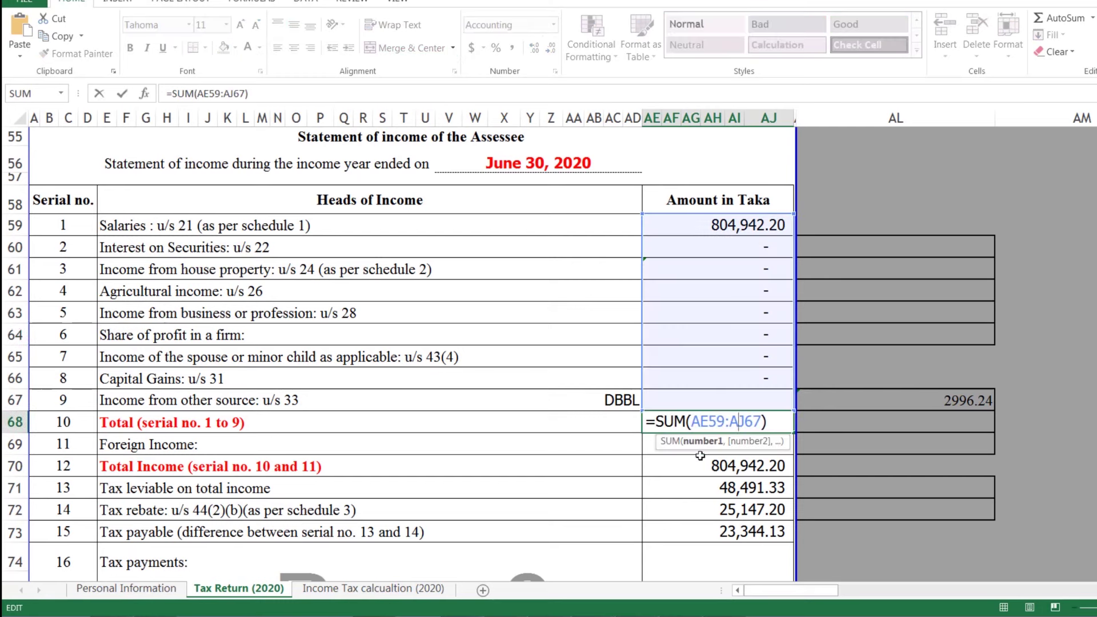
key(Return)
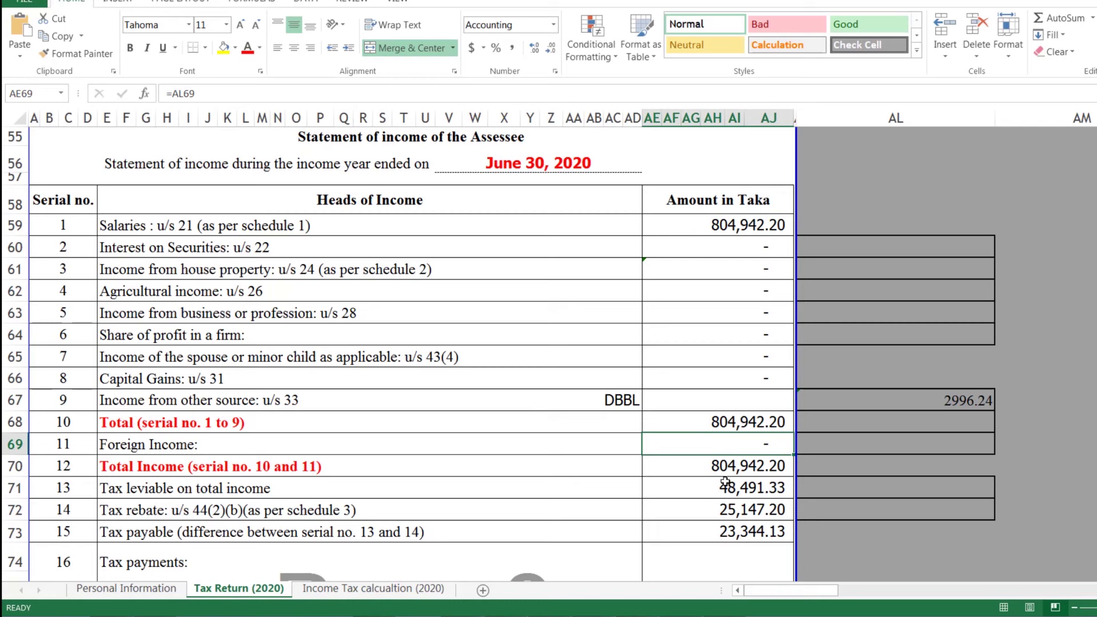
click(727, 468)
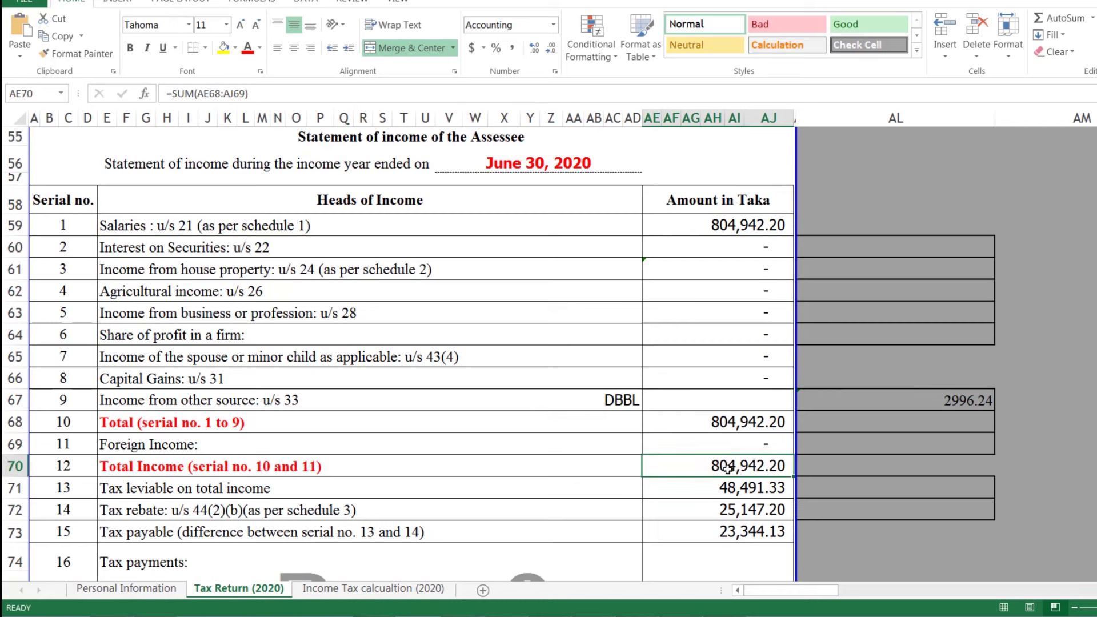
double_click(727, 467)
key(Return)
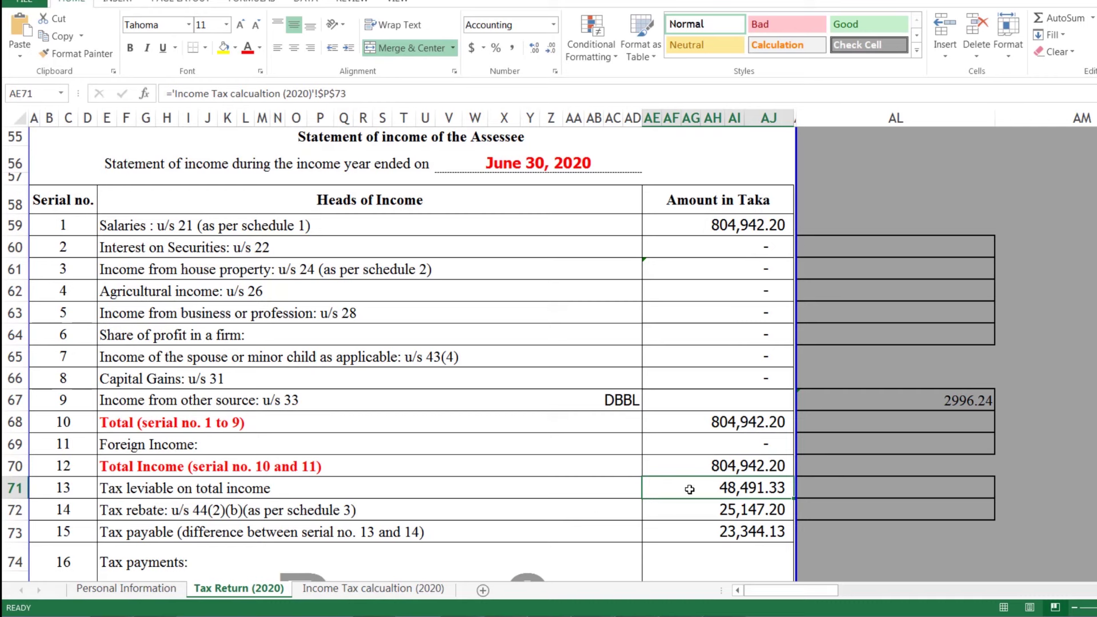
click(729, 460)
scroll(174, 519, down, 1)
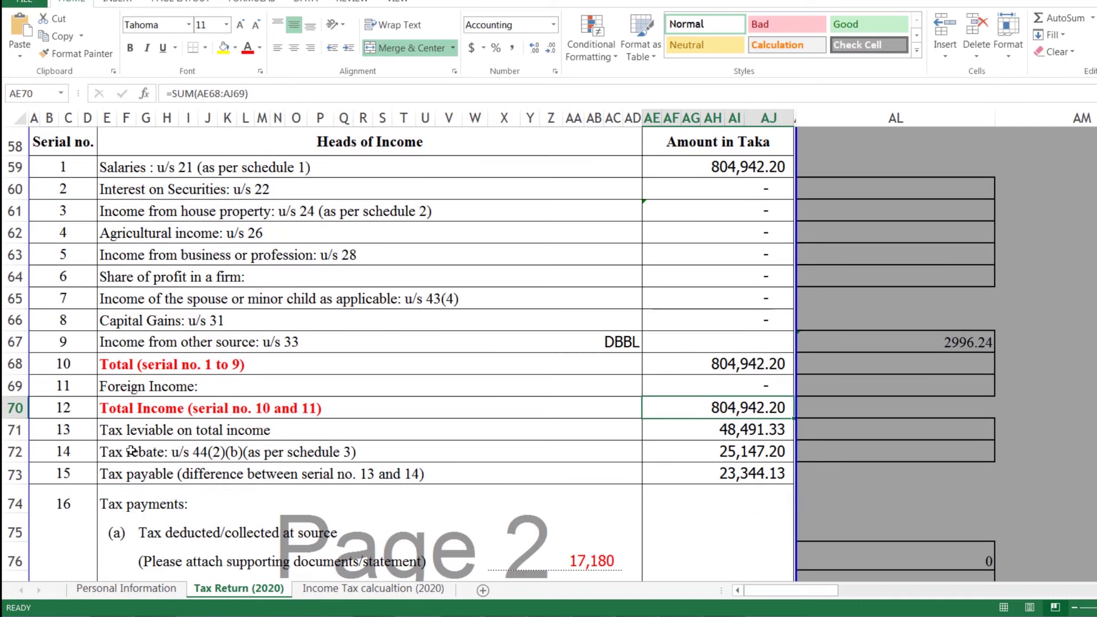
click(722, 436)
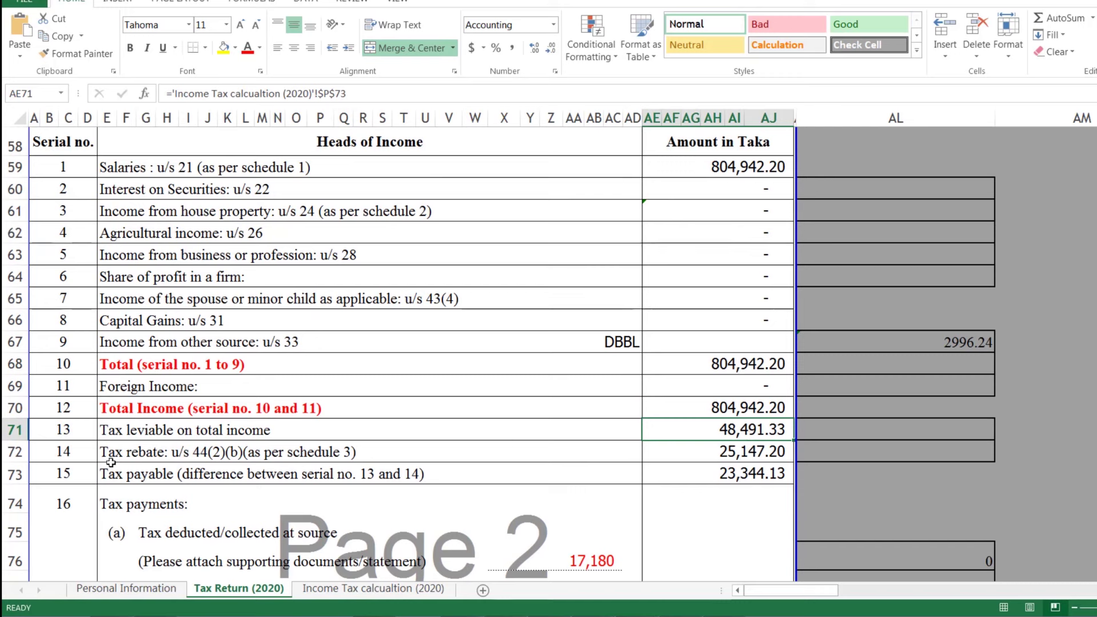
click(745, 456)
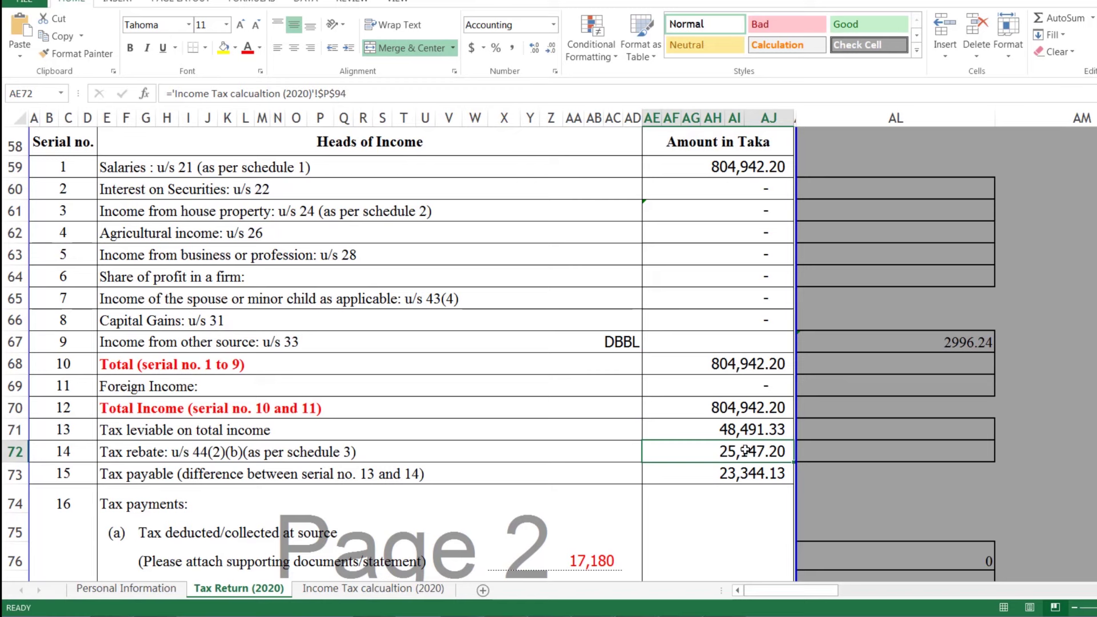
click(741, 480)
- Trace the sources of tax deducted at source, advance tax and tax paid with the return
scroll(746, 488, down, 2)
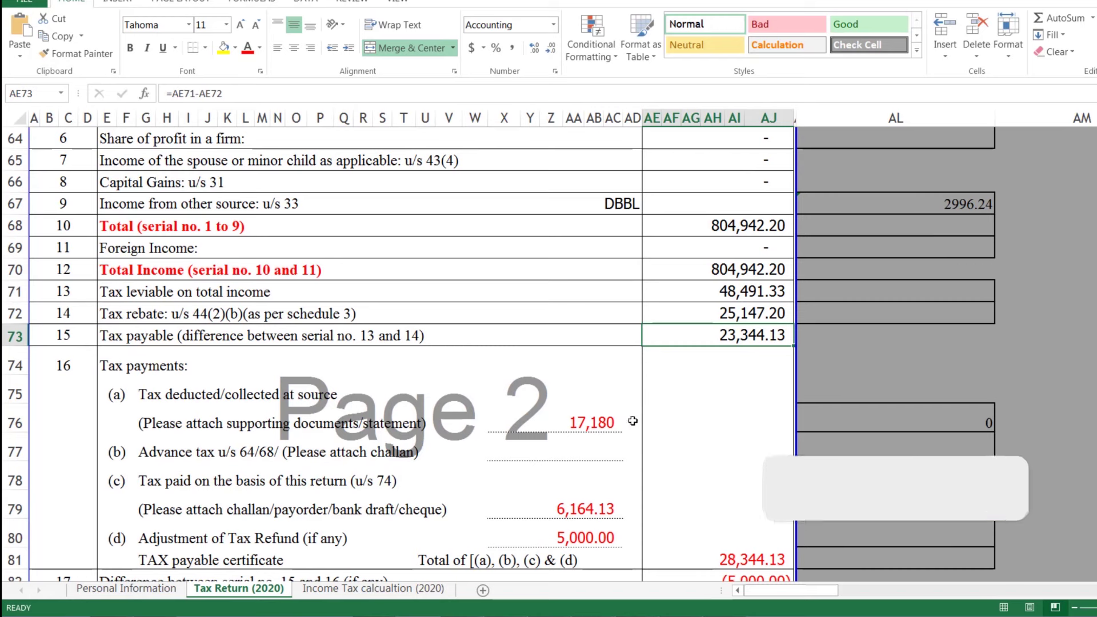
click(595, 421)
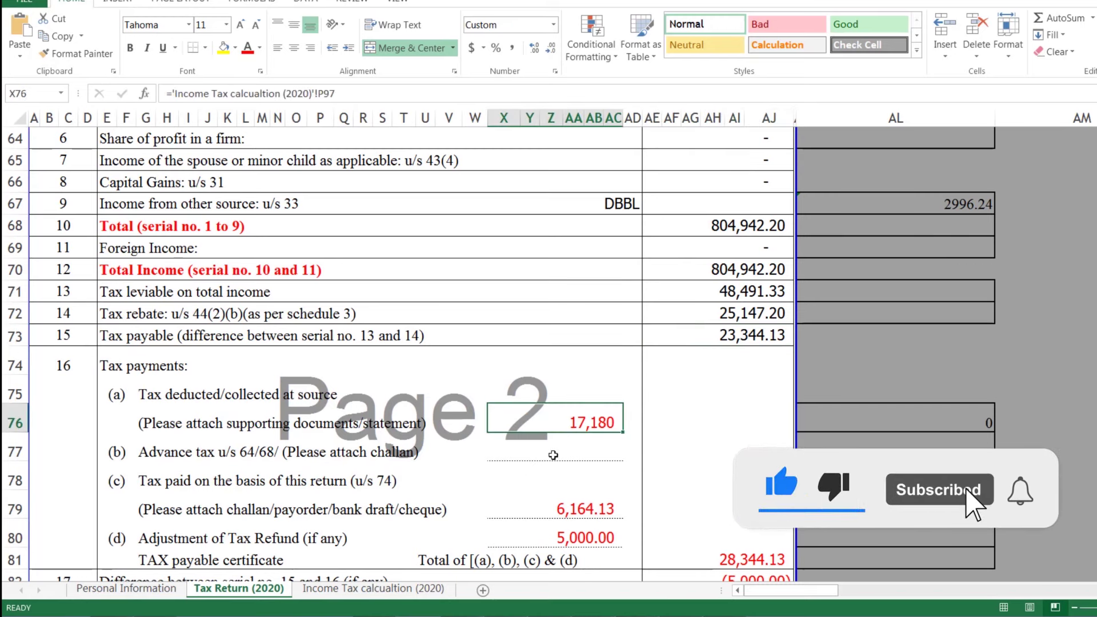
click(586, 457)
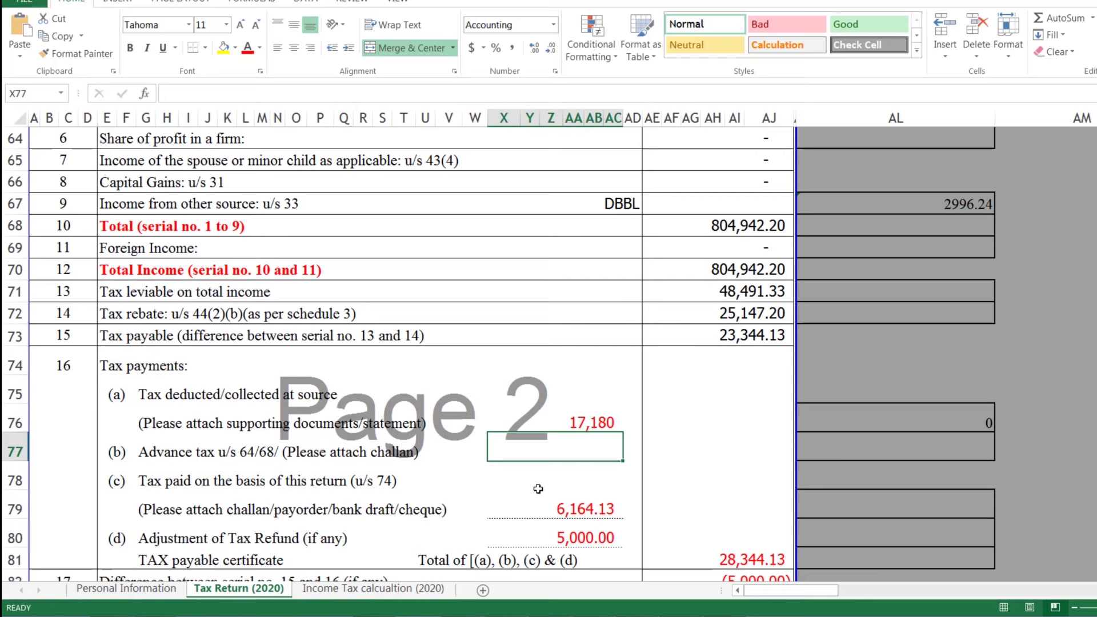
scroll(538, 488, down, 2)
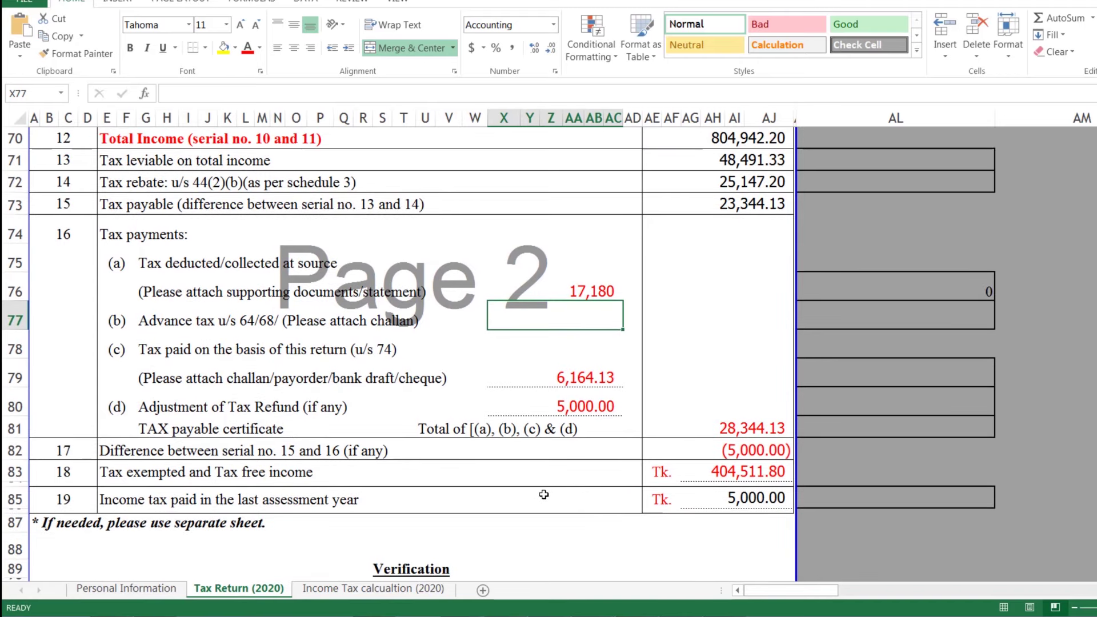
click(594, 384)
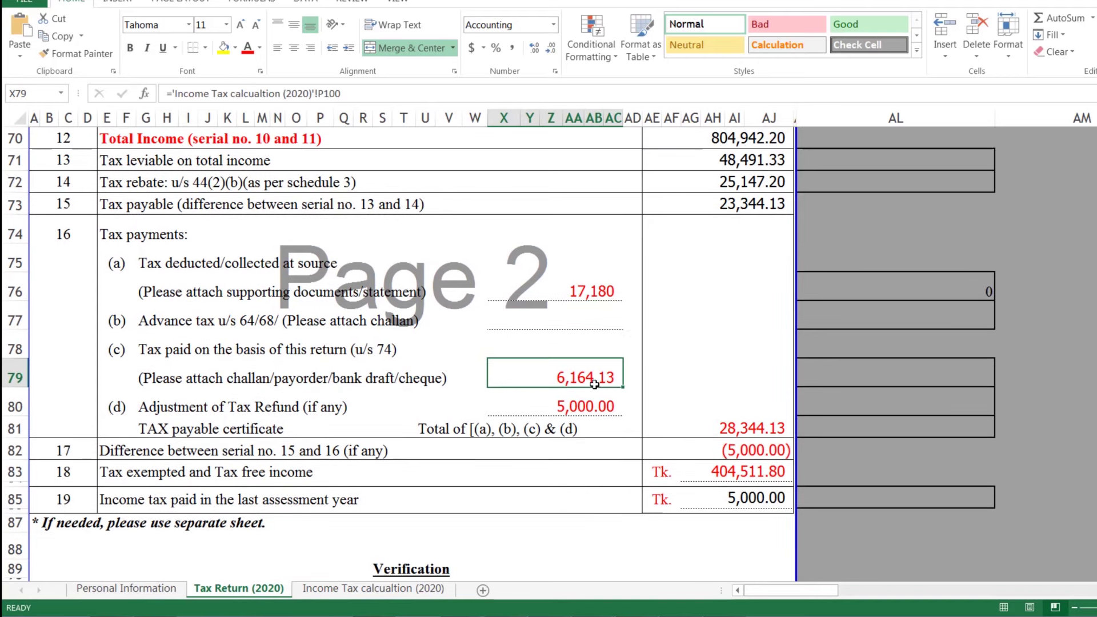
click(399, 589)
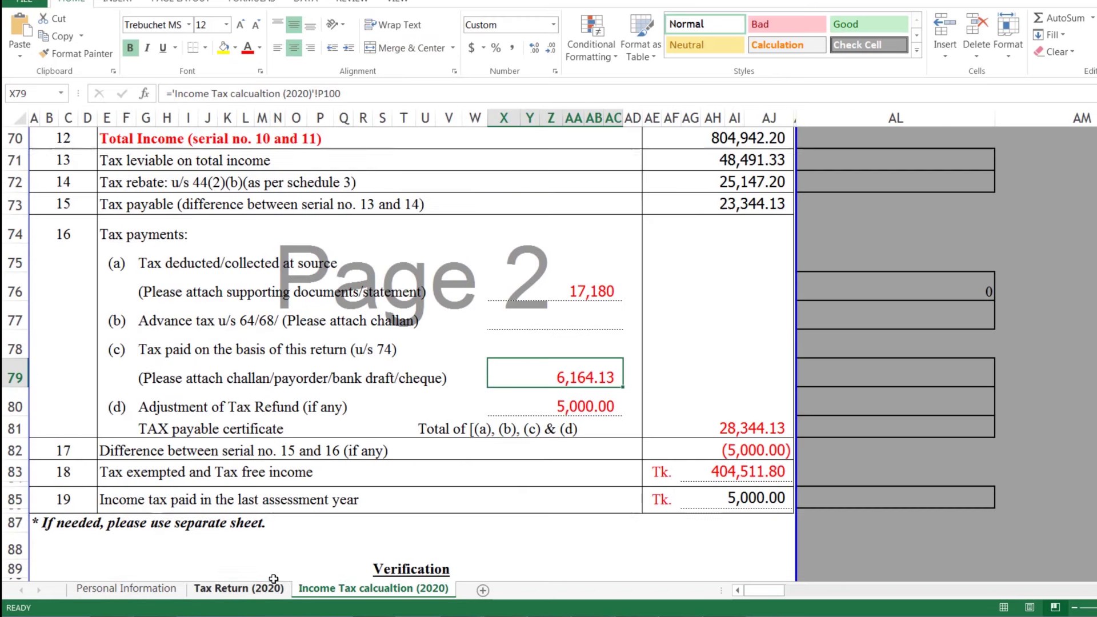
click(238, 588)
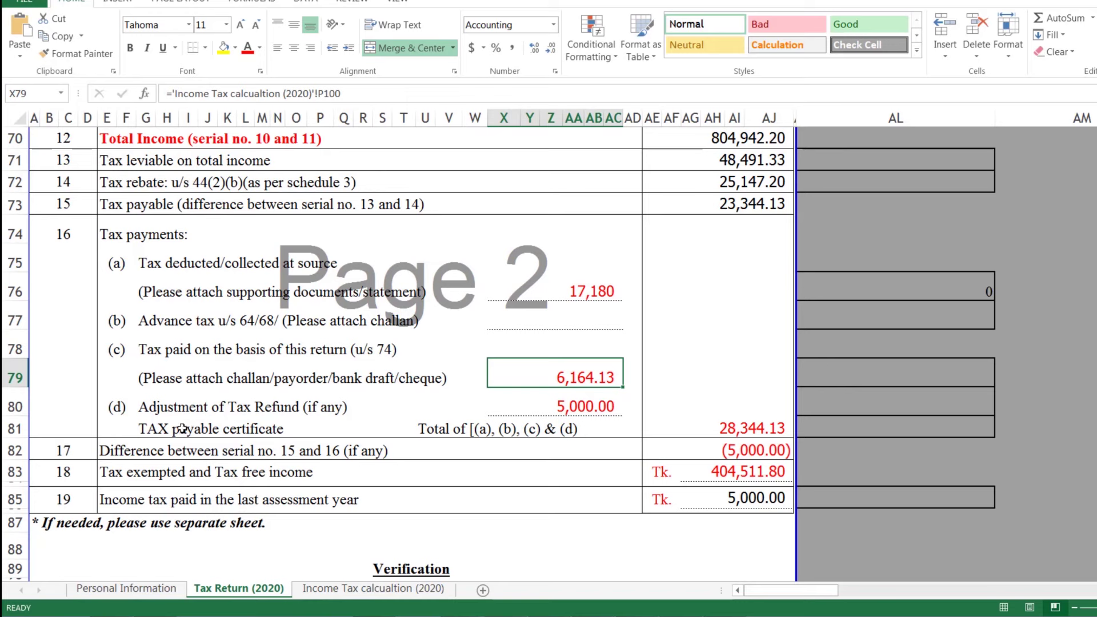
- Delete the 5,000.00 tax refund adjustment and open the serial 17 difference formula
click(573, 407)
key(Delete)
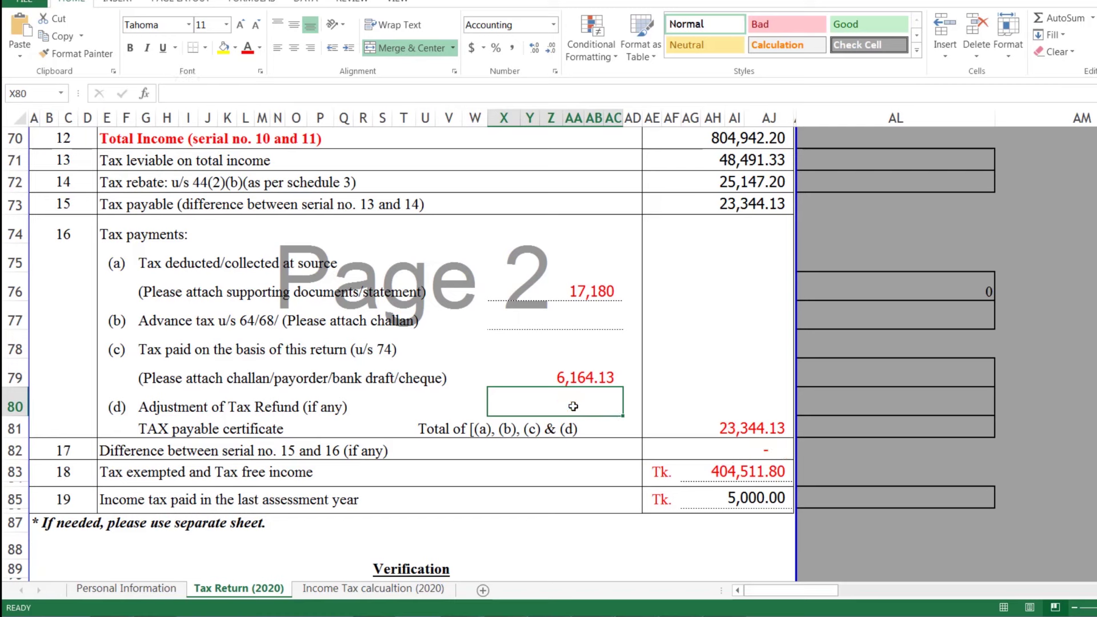
key(Down)
key(Down)
key(F2)
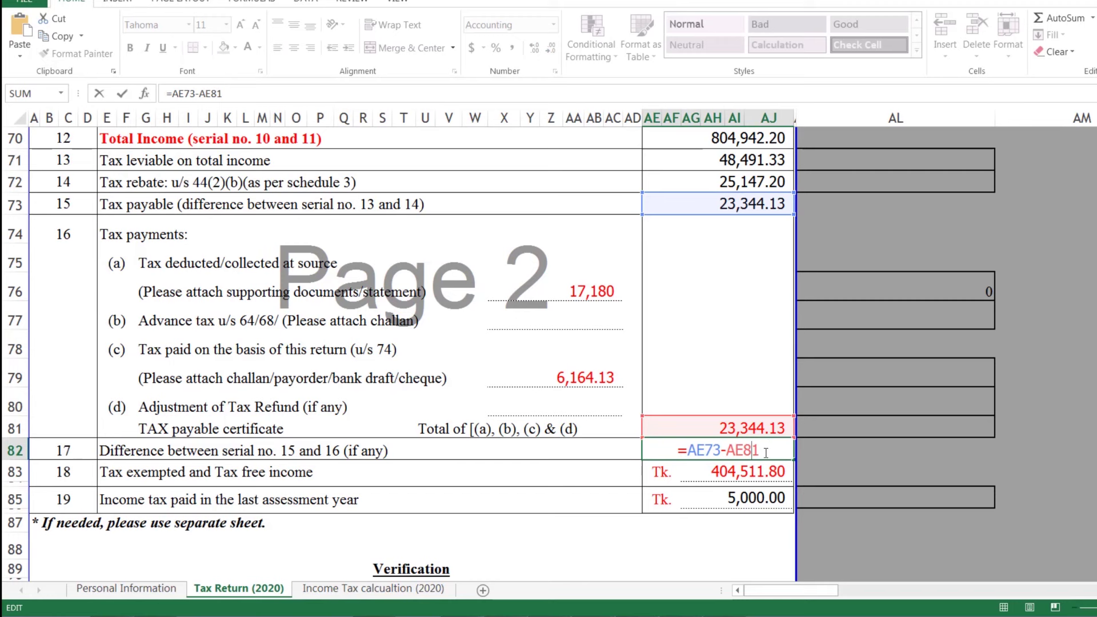
key(Return)
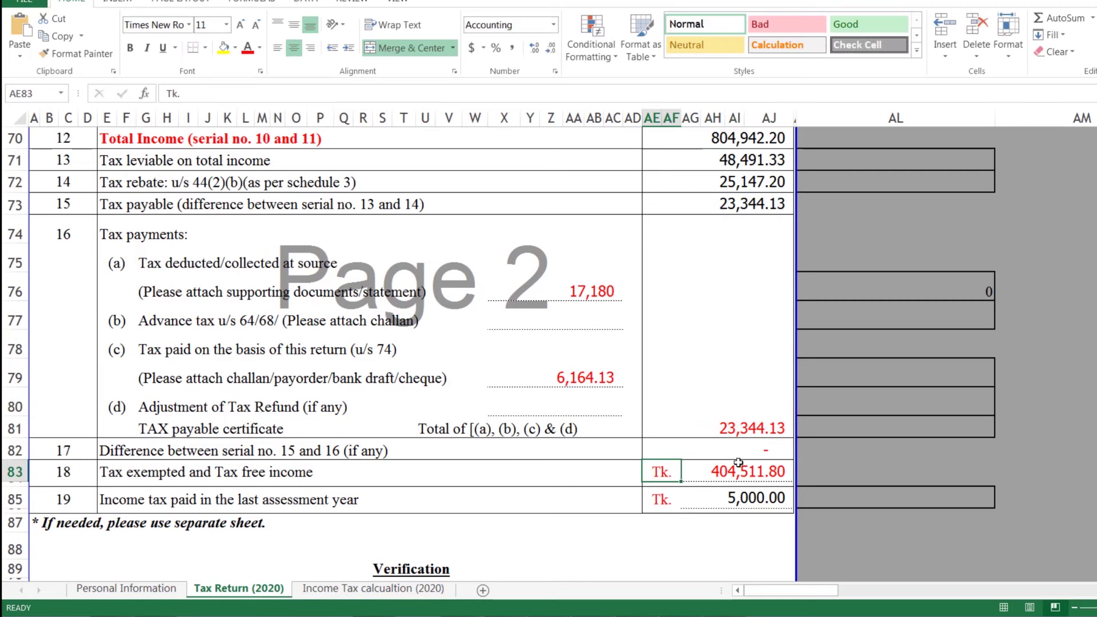
click(736, 451)
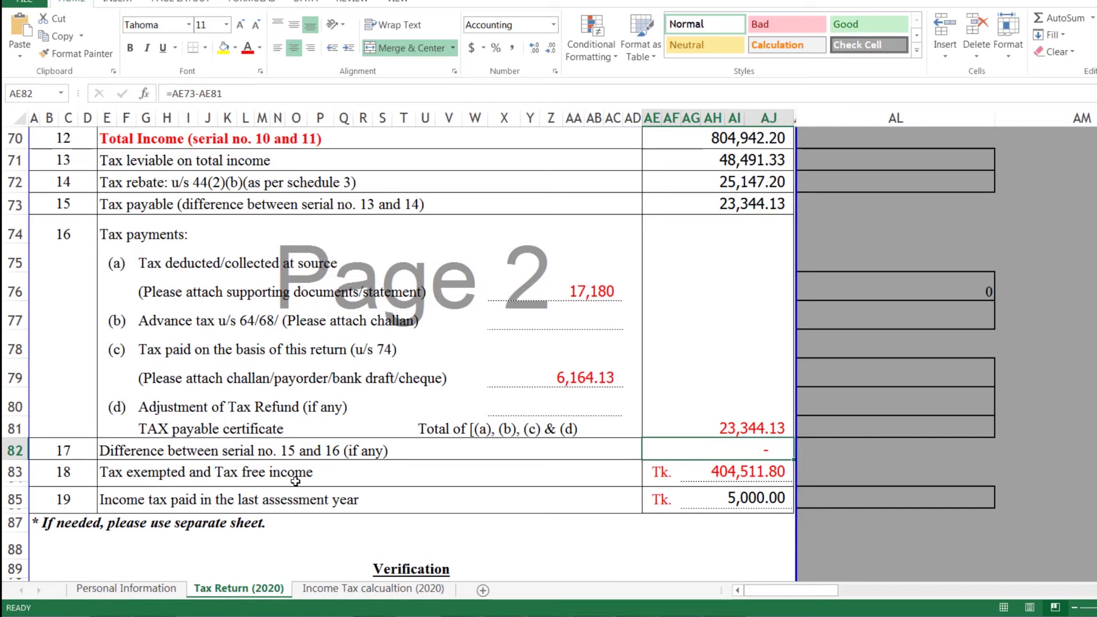
click(761, 474)
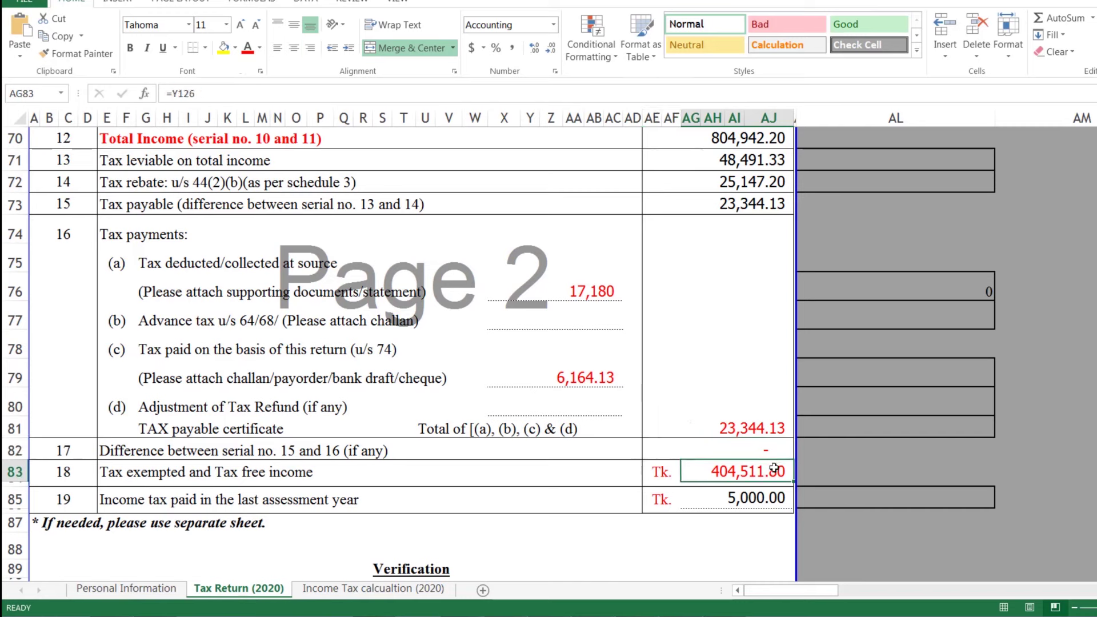
scroll(746, 483, down, 1)
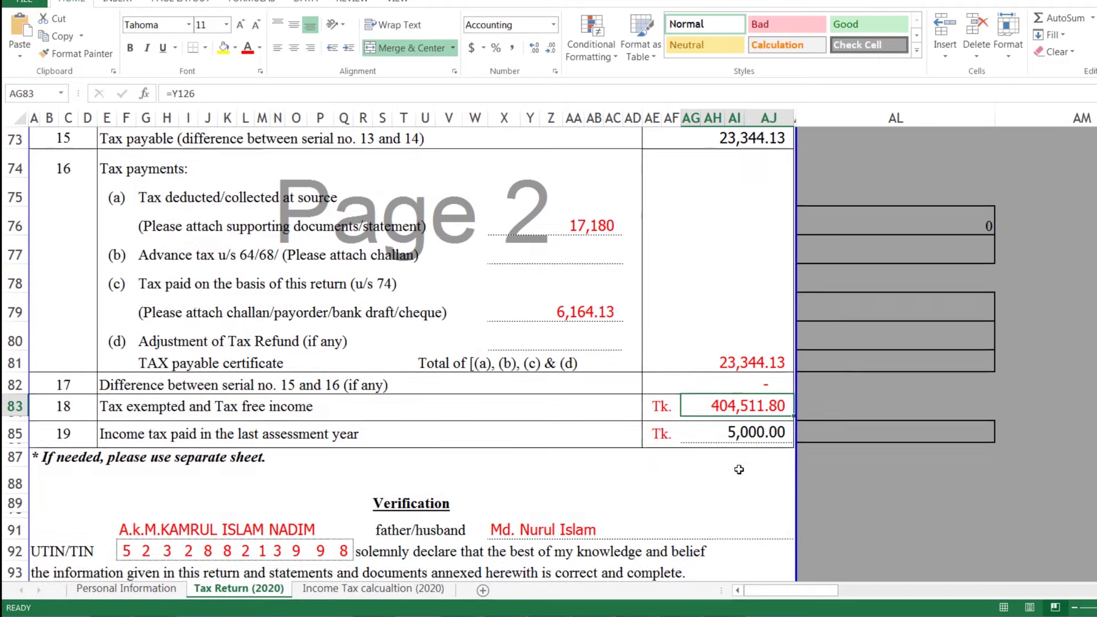
scroll(740, 475, down, 5)
scroll(739, 469, down, 4)
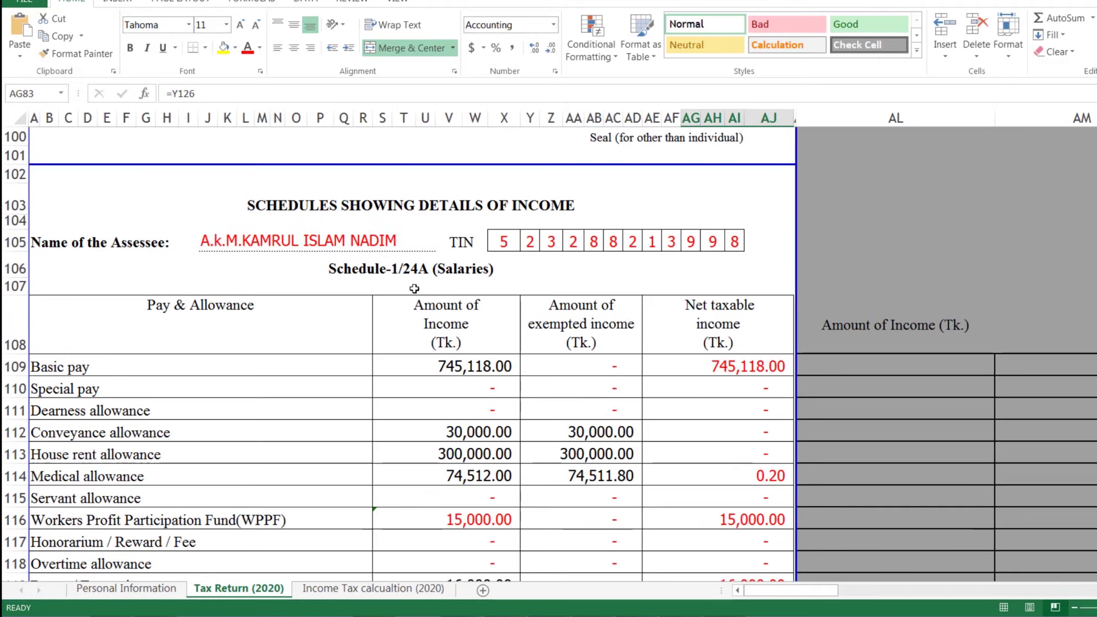
scroll(446, 359, down, 1)
scroll(343, 389, up, 10)
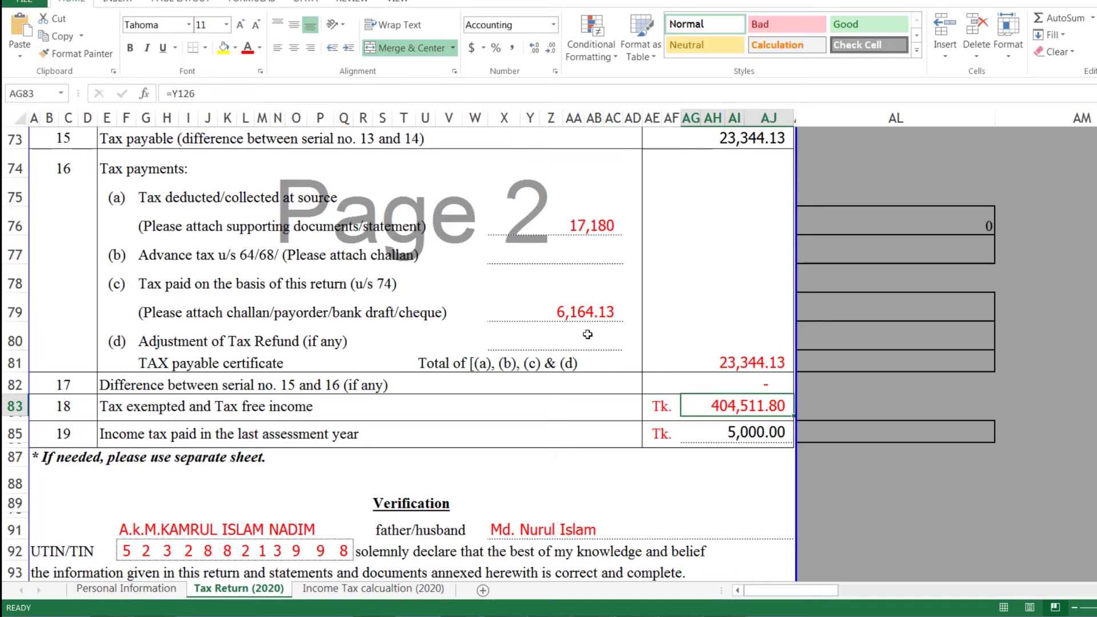
click(748, 433)
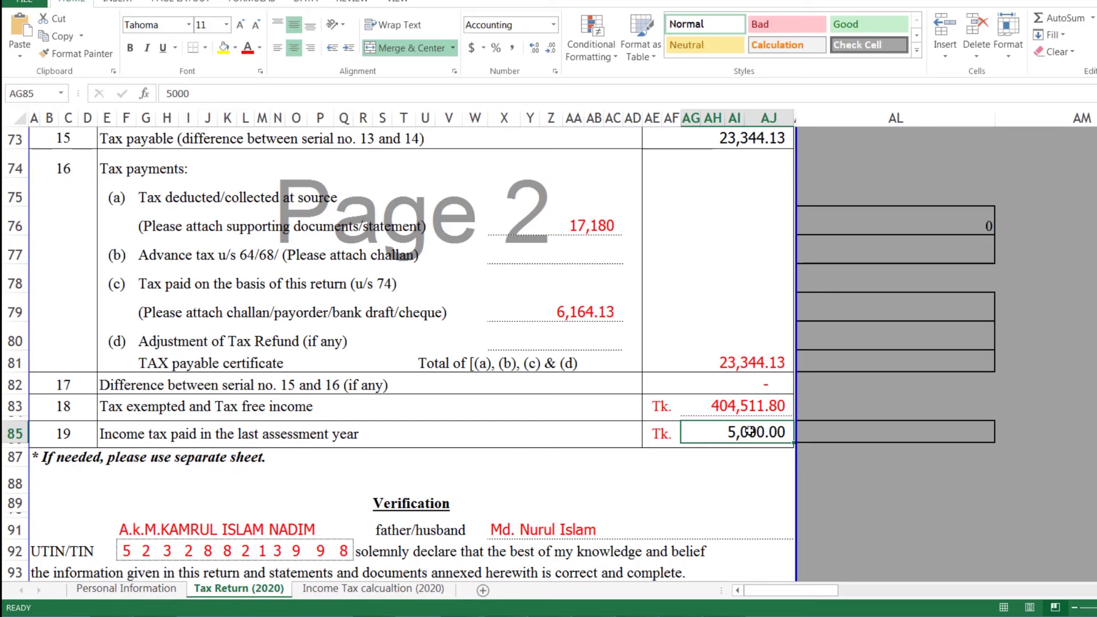
key(ctrl+Down)
scroll(514, 412, down, 3)
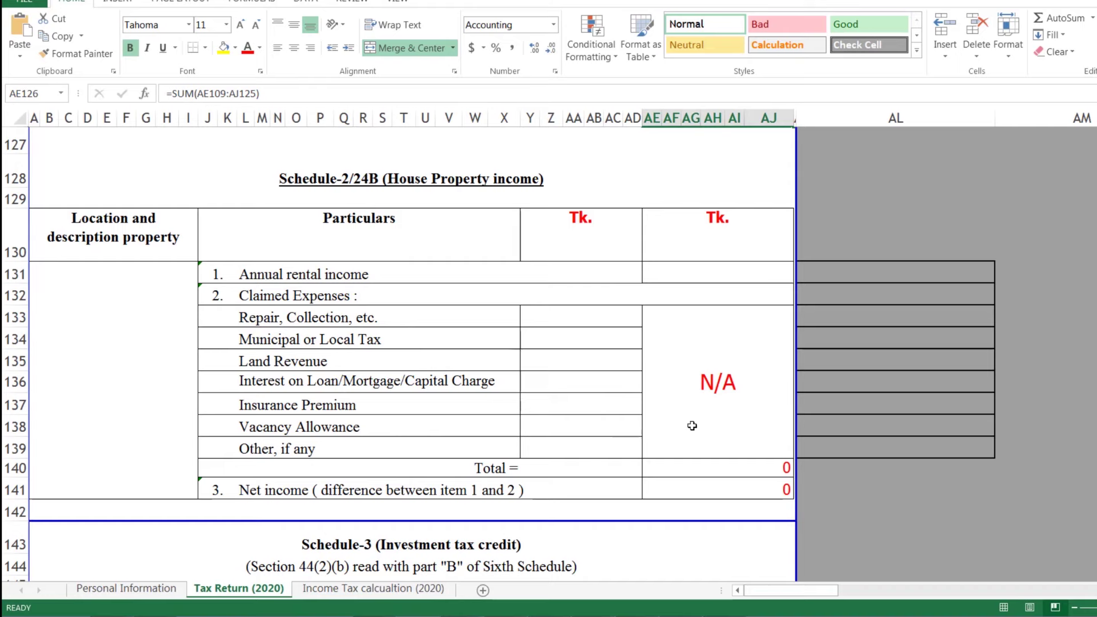
scroll(743, 423, down, 3)
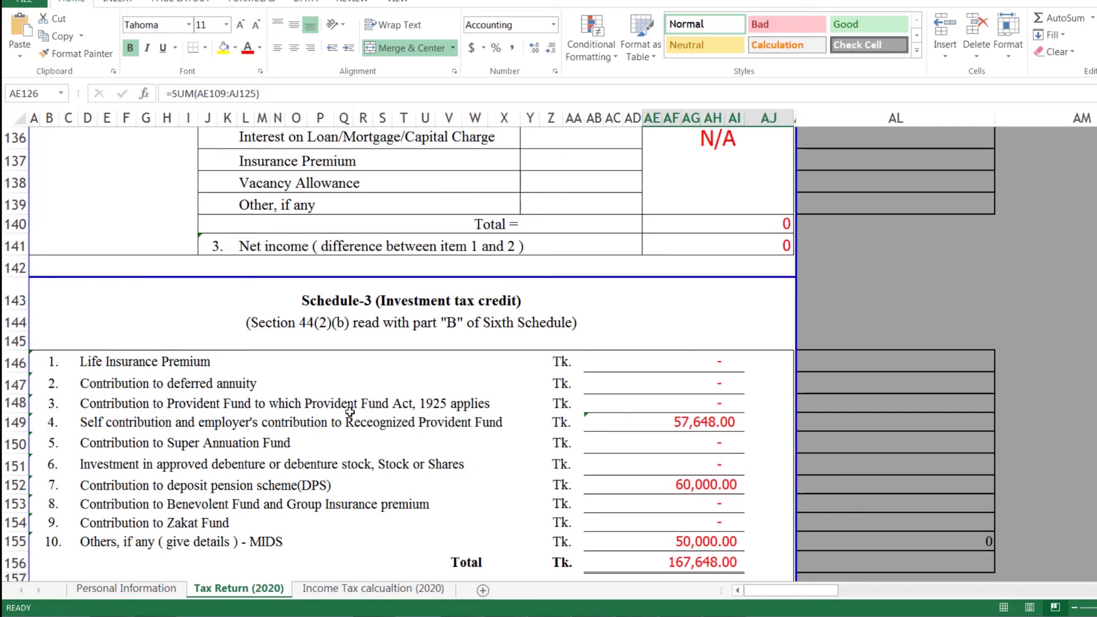
scroll(354, 405, down, 1)
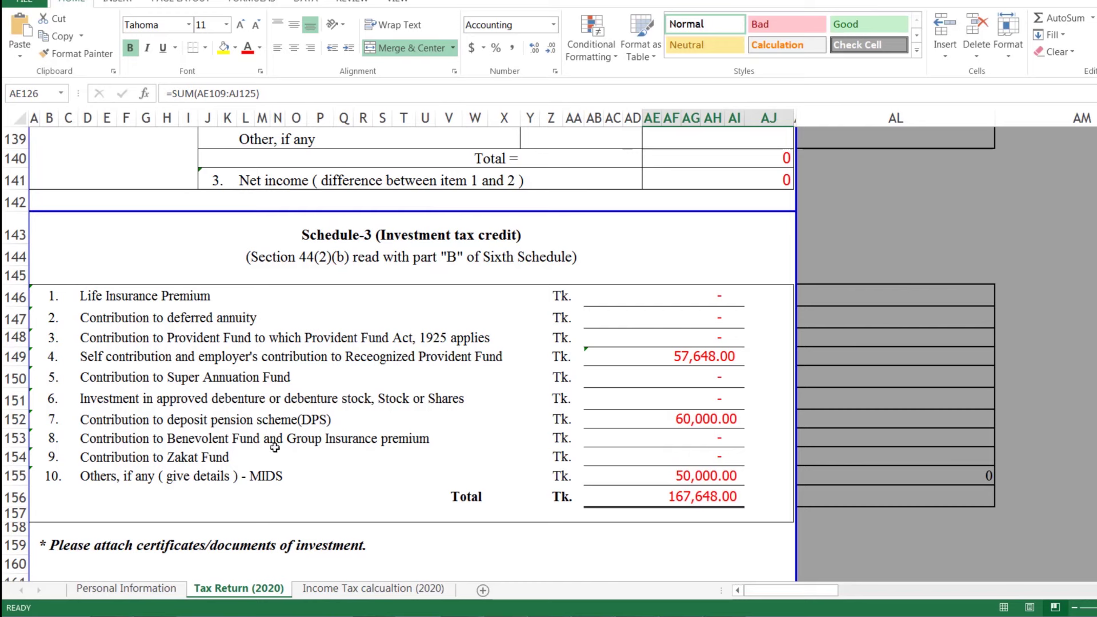
click(675, 419)
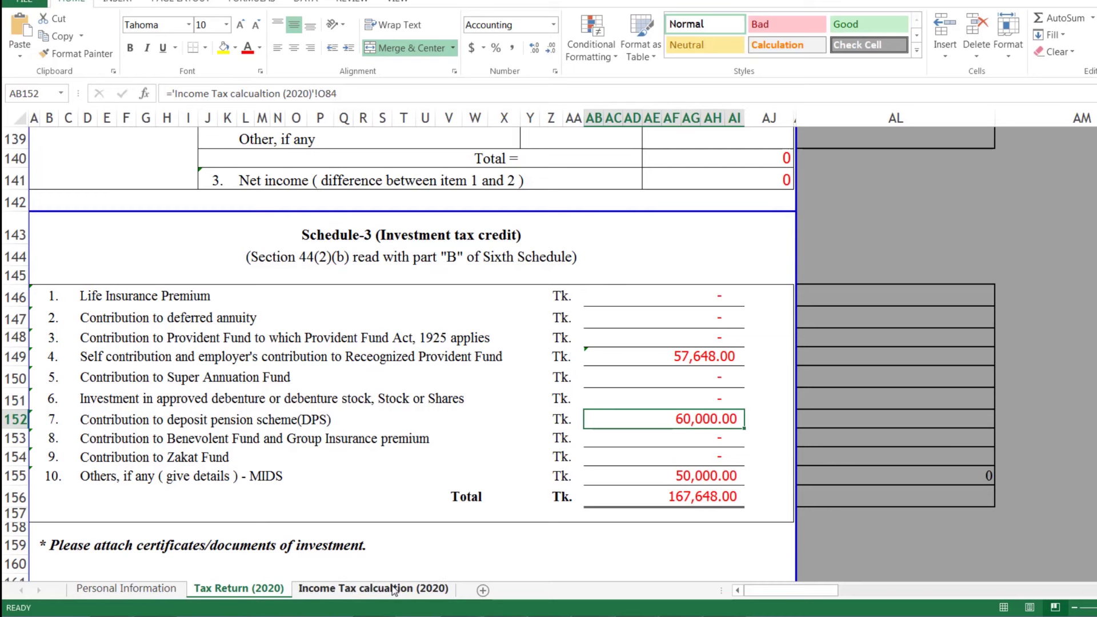
- Compare the calculation sheet's investment items with Schedule-3's share investment and super annuation entries
click(373, 589)
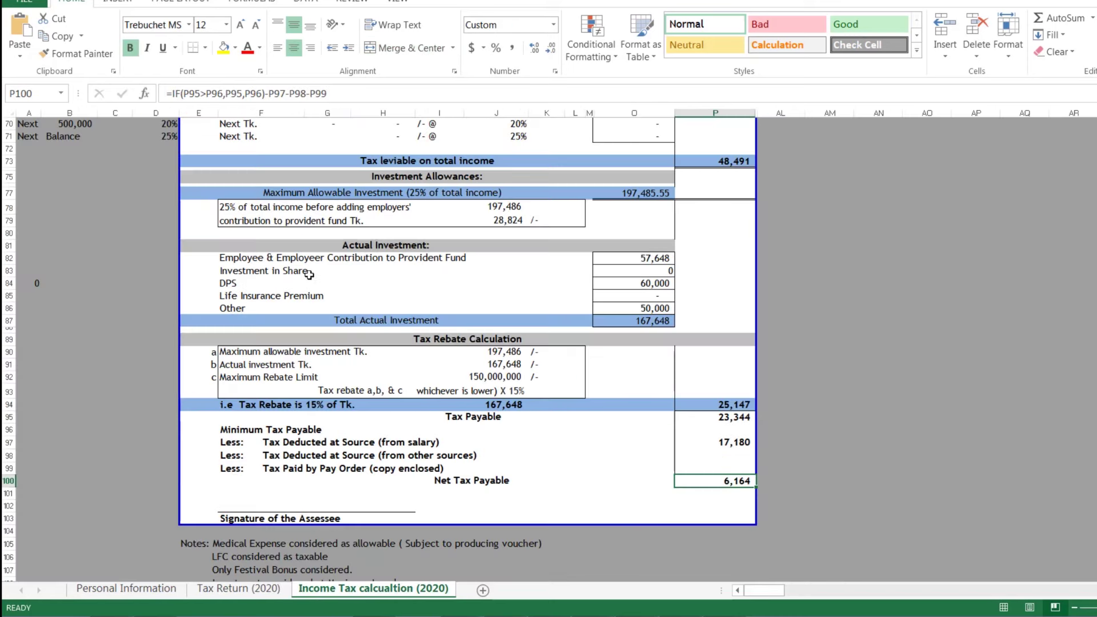
drag(302, 262, 301, 309)
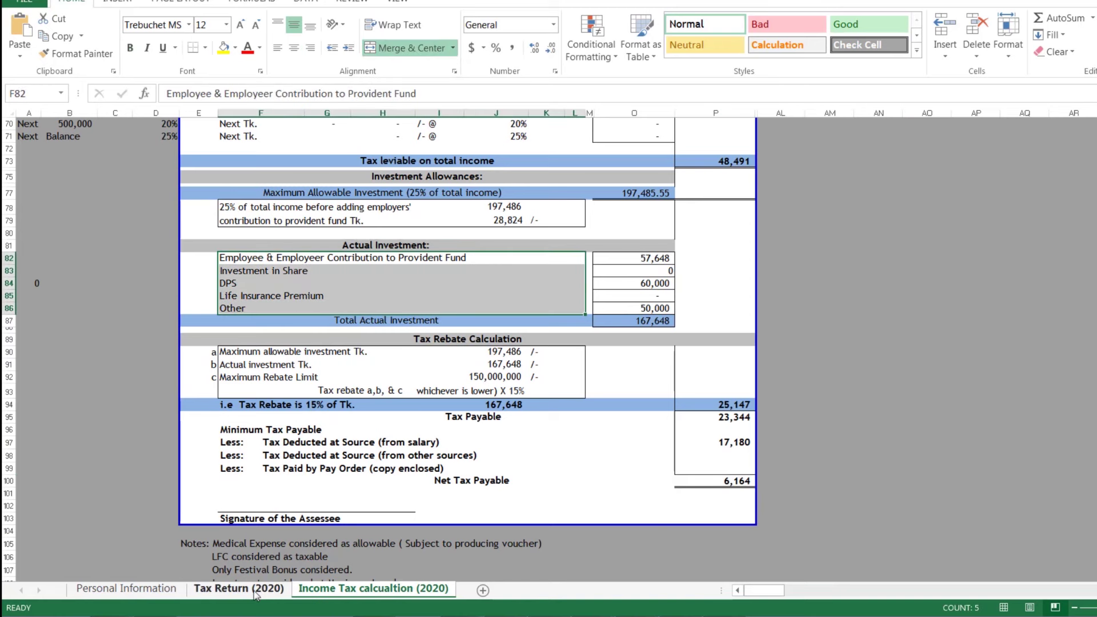
click(258, 589)
click(683, 402)
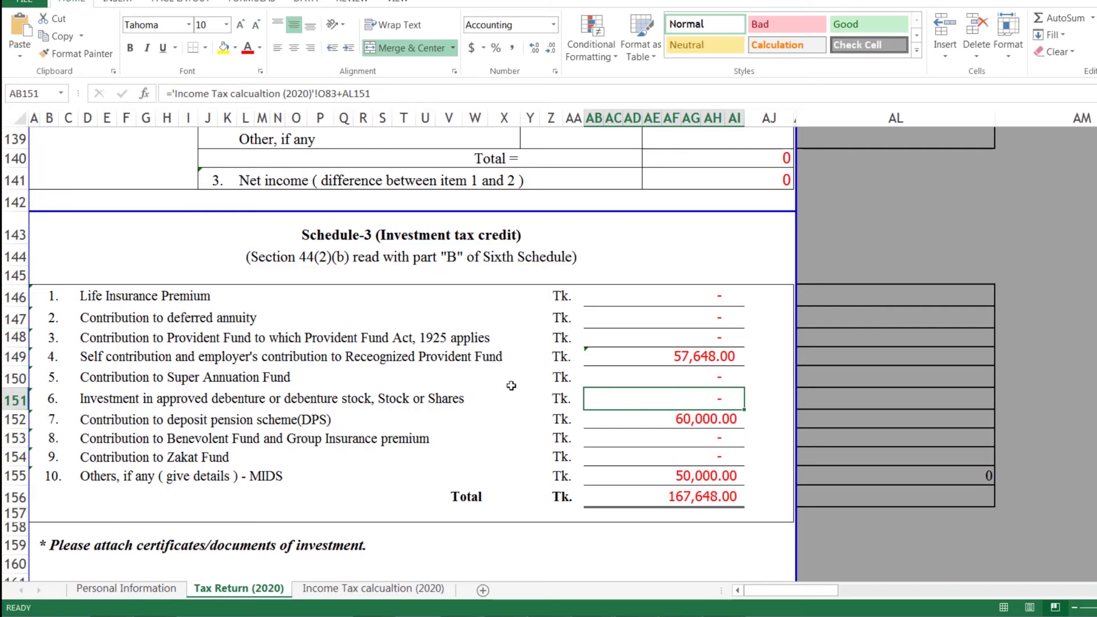
click(683, 377)
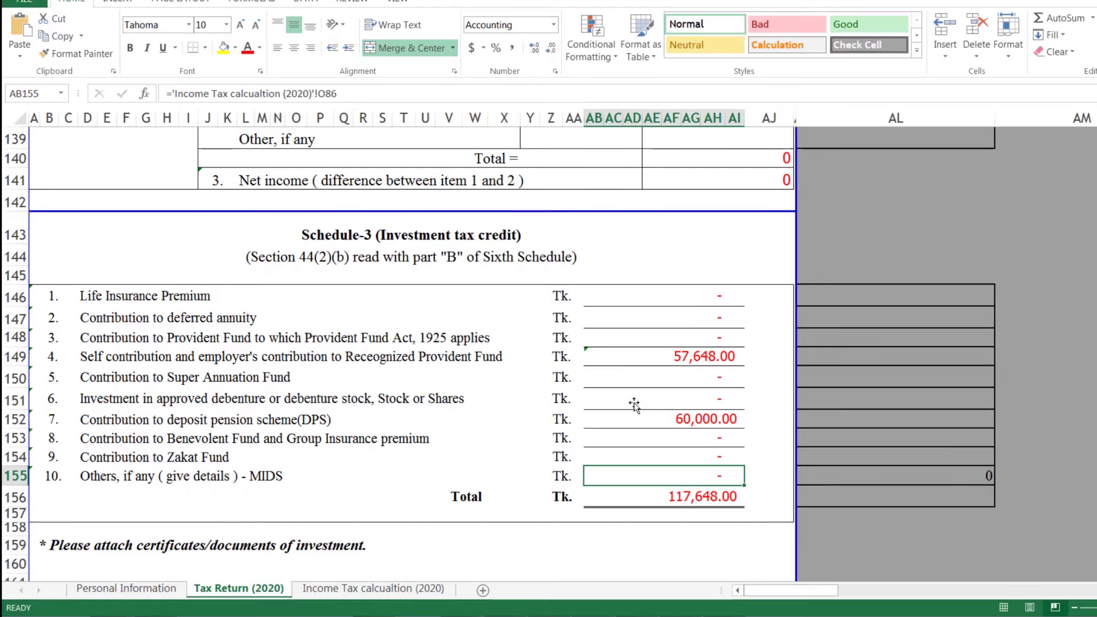
scroll(634, 403, up, 1)
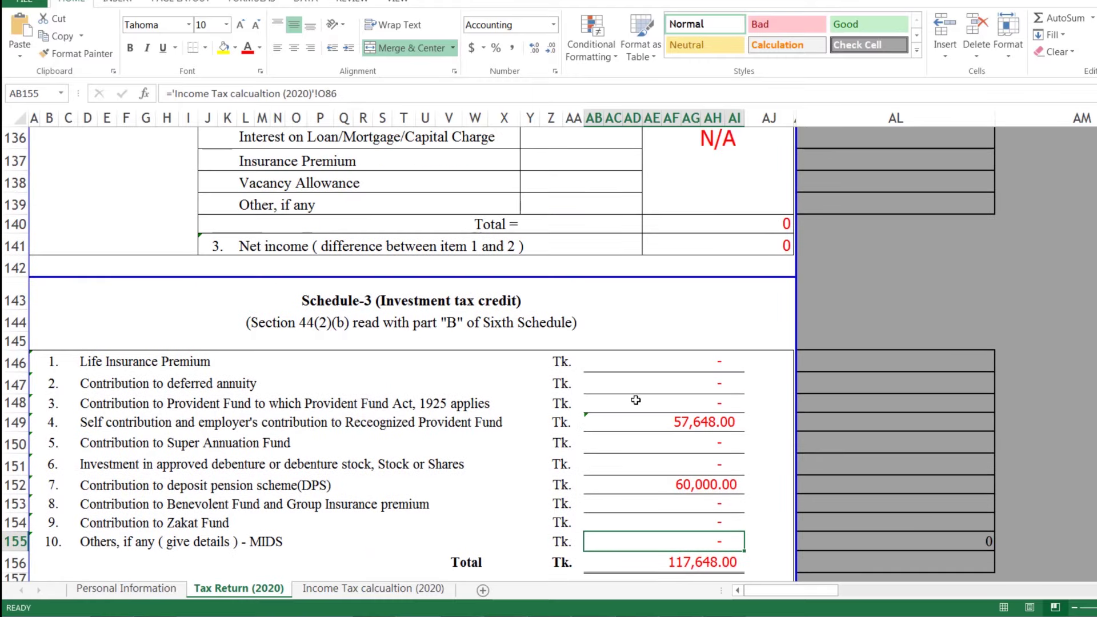
scroll(635, 400, down, 2)
scroll(673, 308, down, 2)
scroll(671, 320, down, 4)
scroll(668, 342, down, 1)
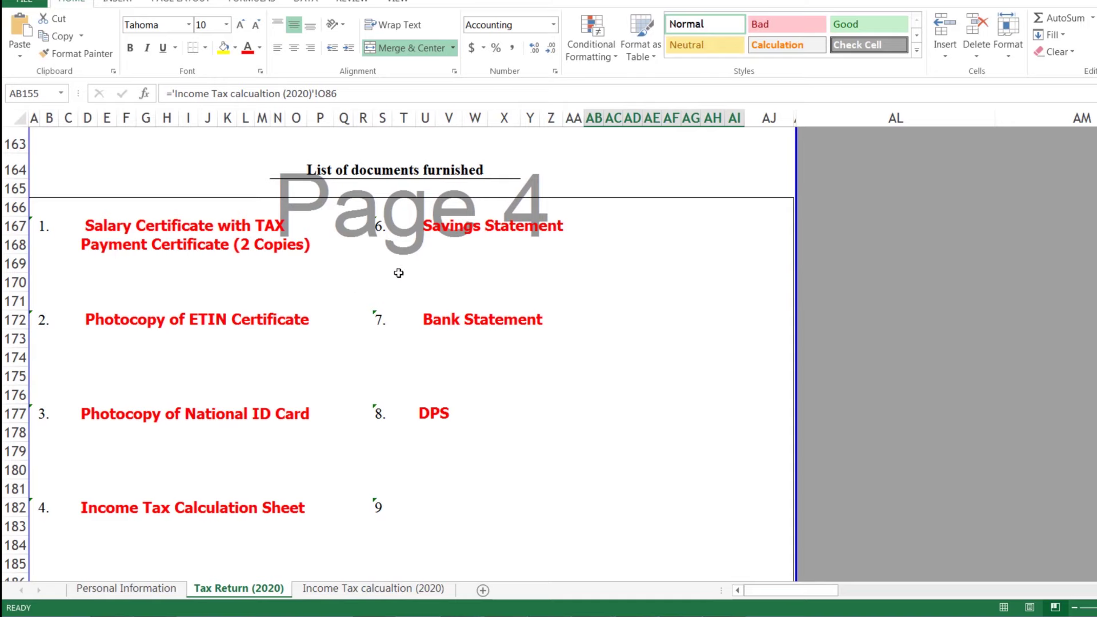
- Enter 200,000.00 as the Agricultural Property amount in the asset statement
click(192, 508)
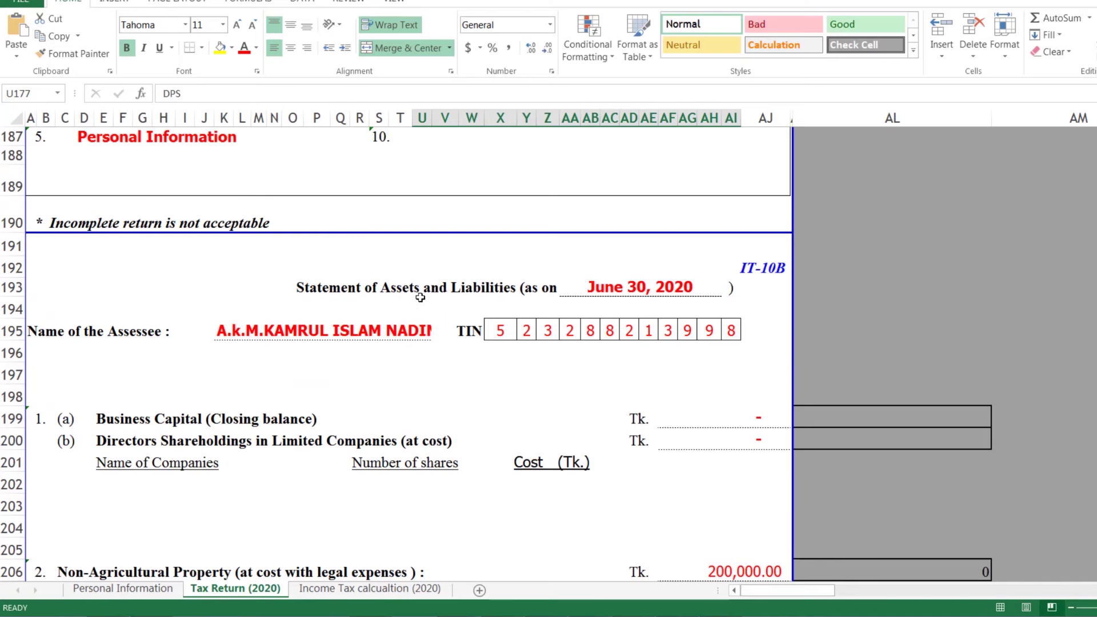
scroll(450, 423, down, 1)
scroll(464, 411, down, 1)
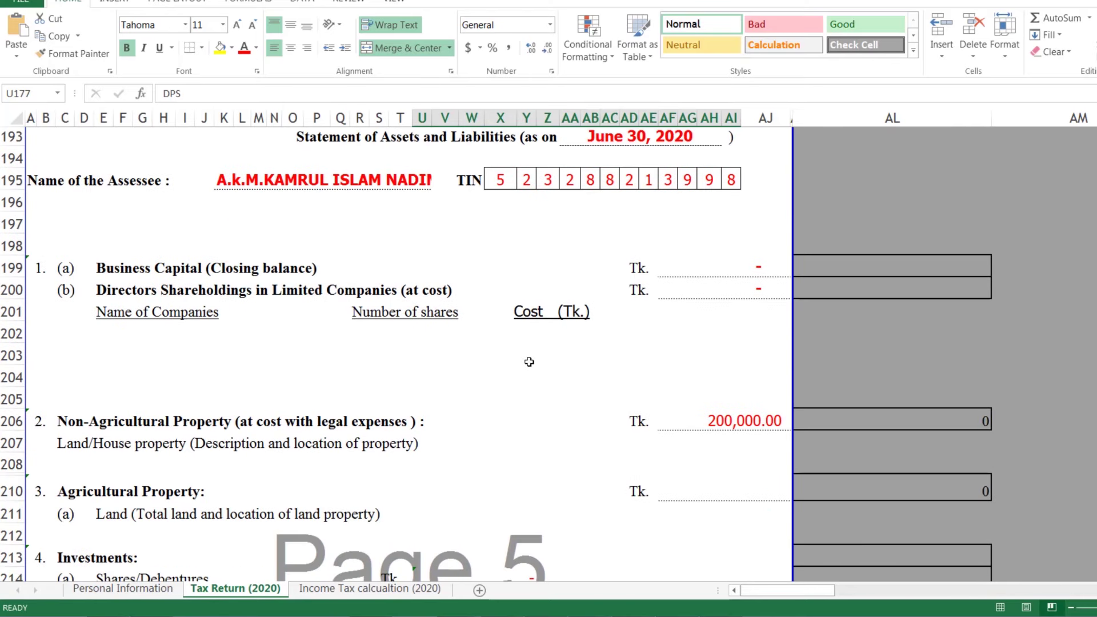
scroll(526, 362, down, 5)
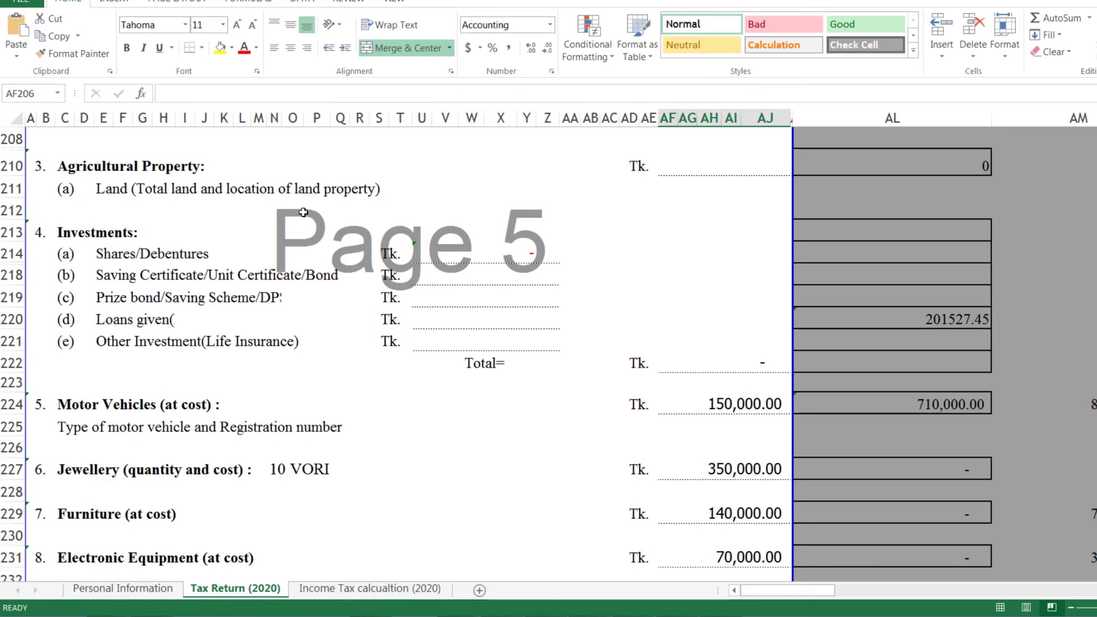
click(723, 168)
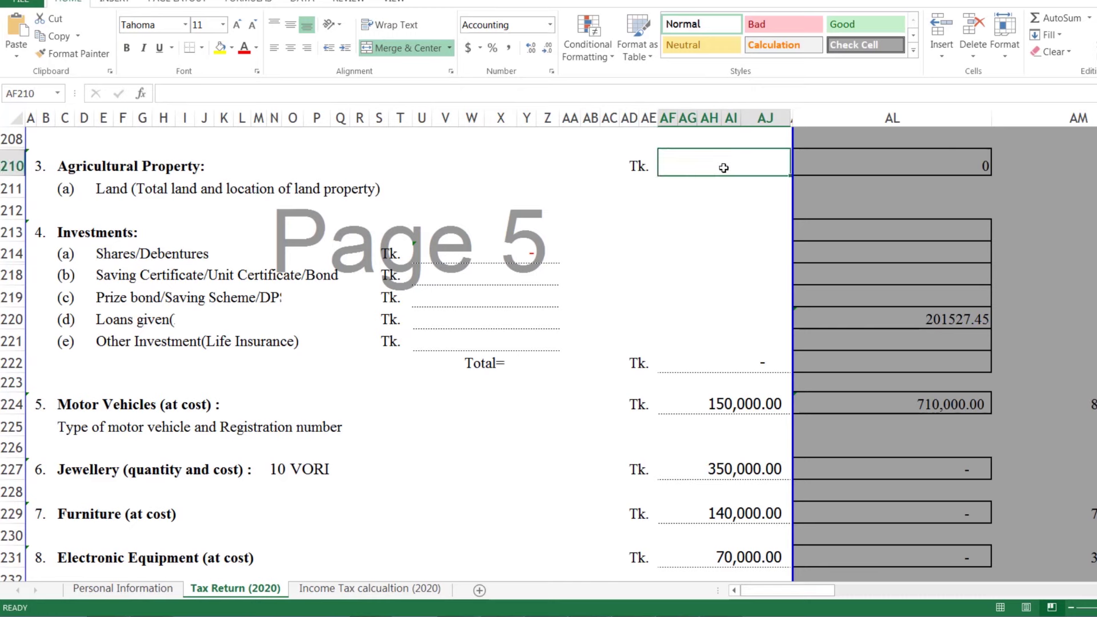
text(200000)
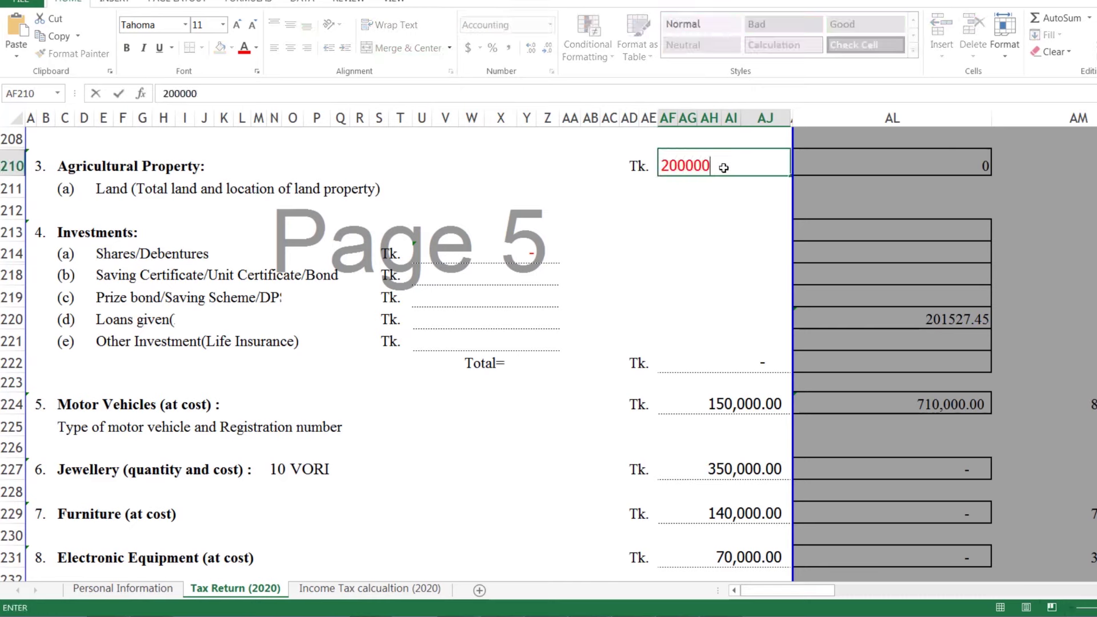
key(Return)
- Change the Jewellery amount from 350,000 to 450,000
click(732, 403)
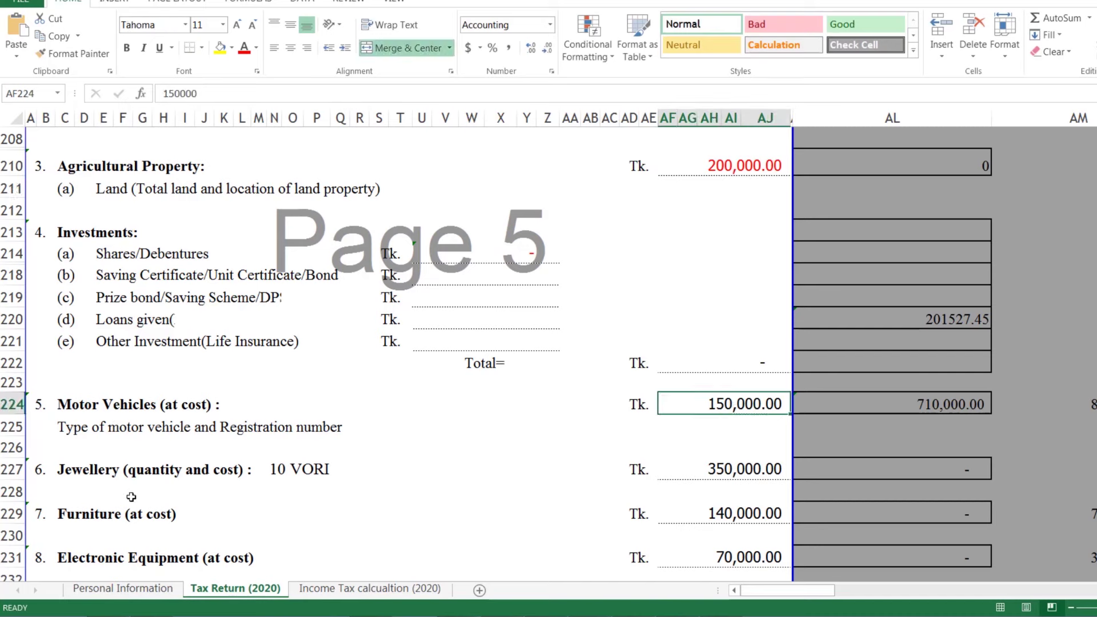
double_click(716, 469)
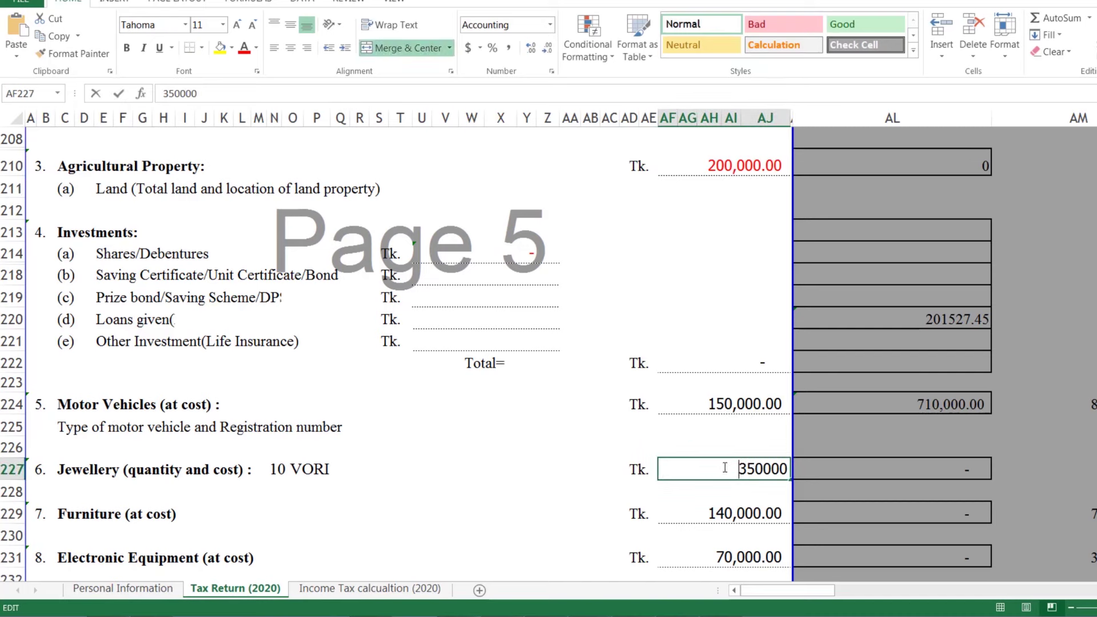
key(Delete)
text(4)
key(Return)
click(742, 469)
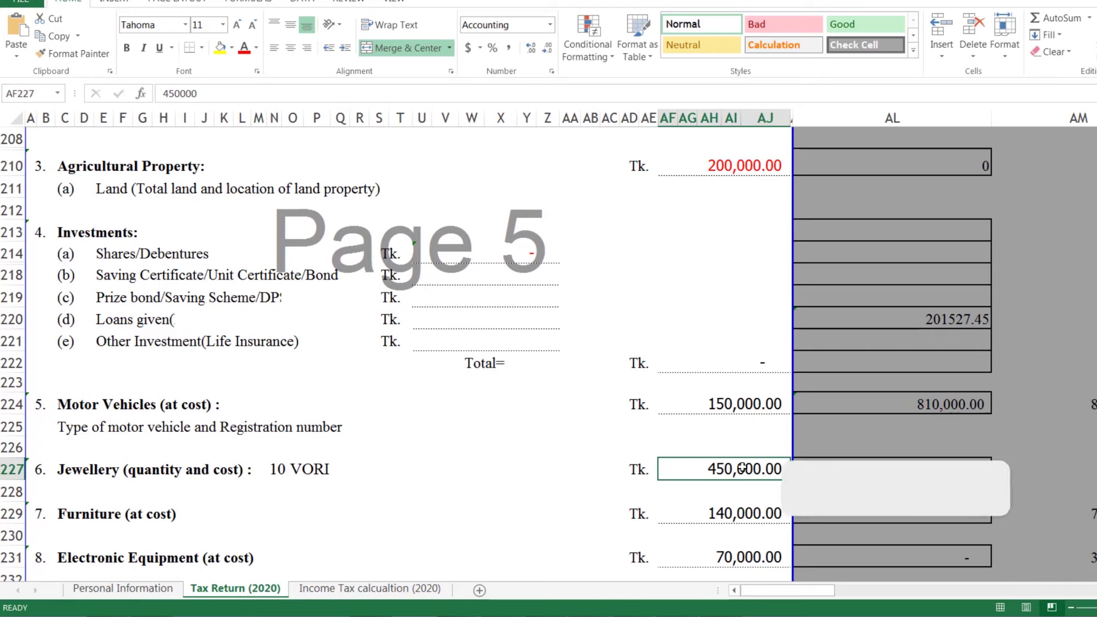
- Enter 240,000 as the Furniture amount
click(726, 509)
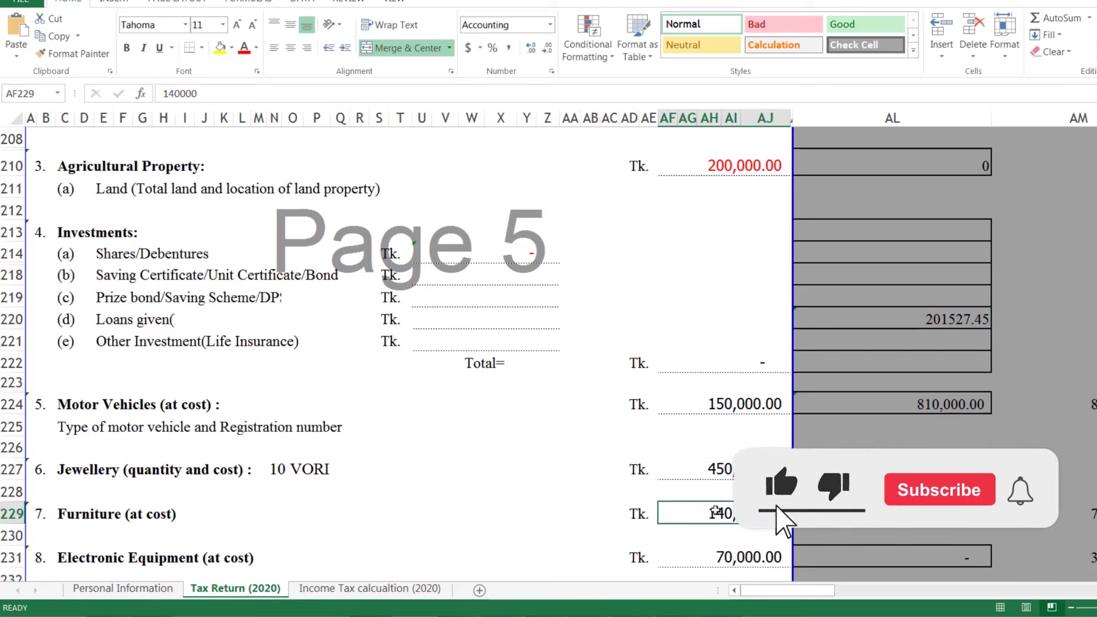
text(240000)
key(Return)
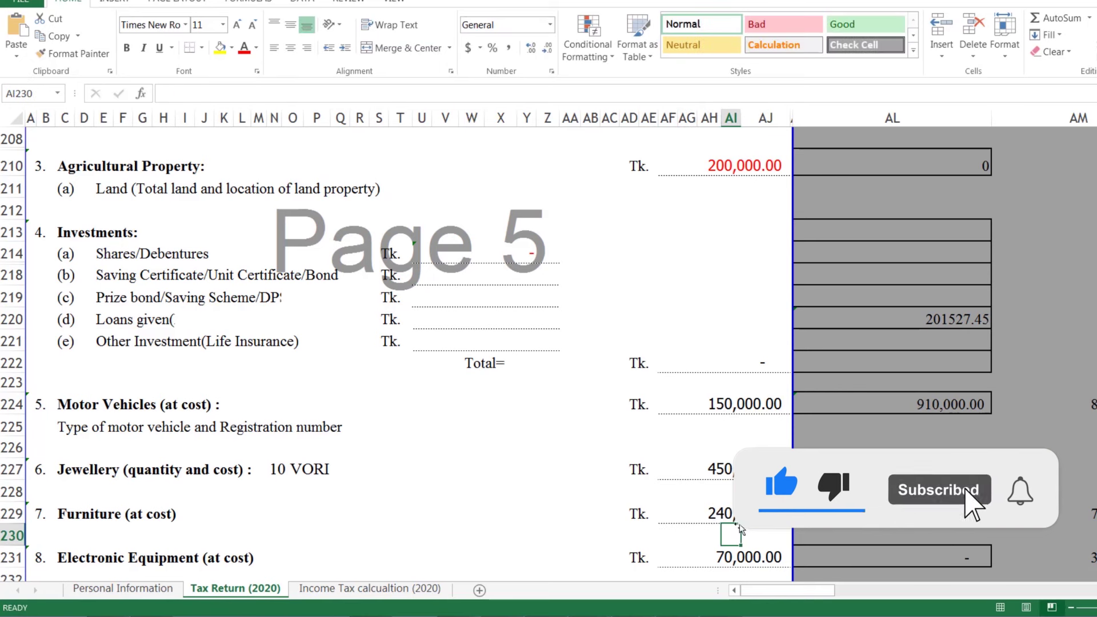
scroll(726, 531, down, 2)
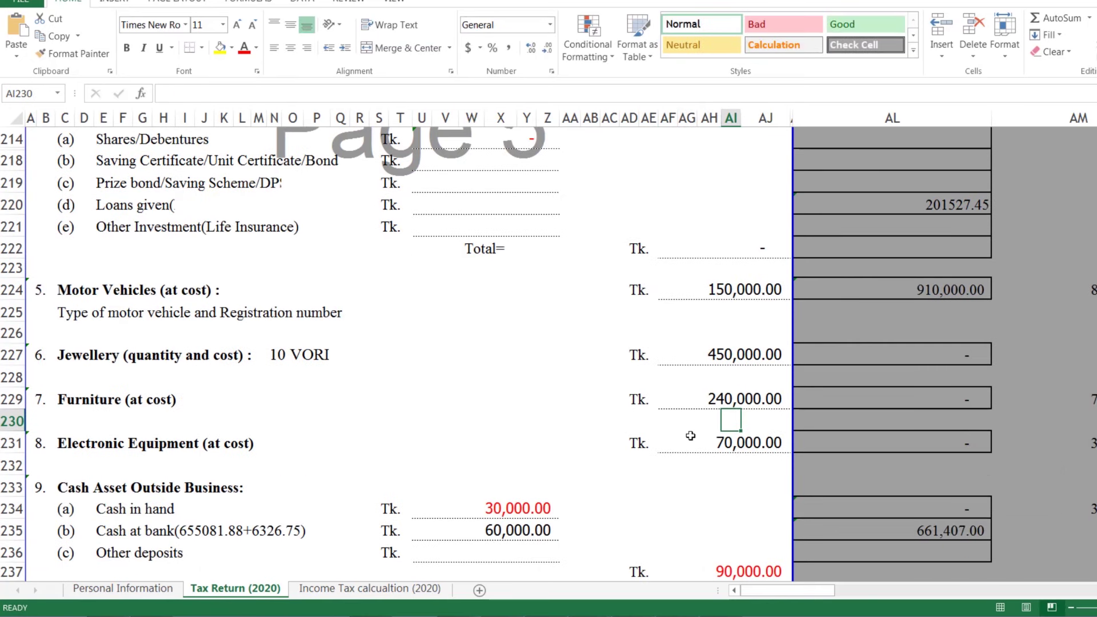
- Change the Electronic Equipment amount from 70,000 to 90,000
click(732, 444)
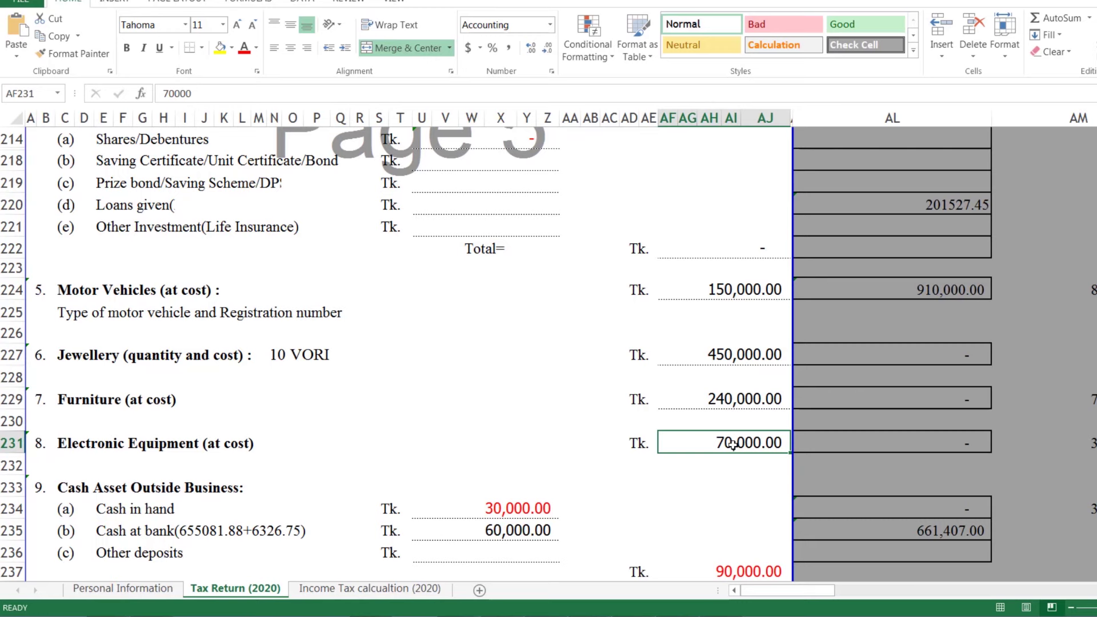
double_click(751, 445)
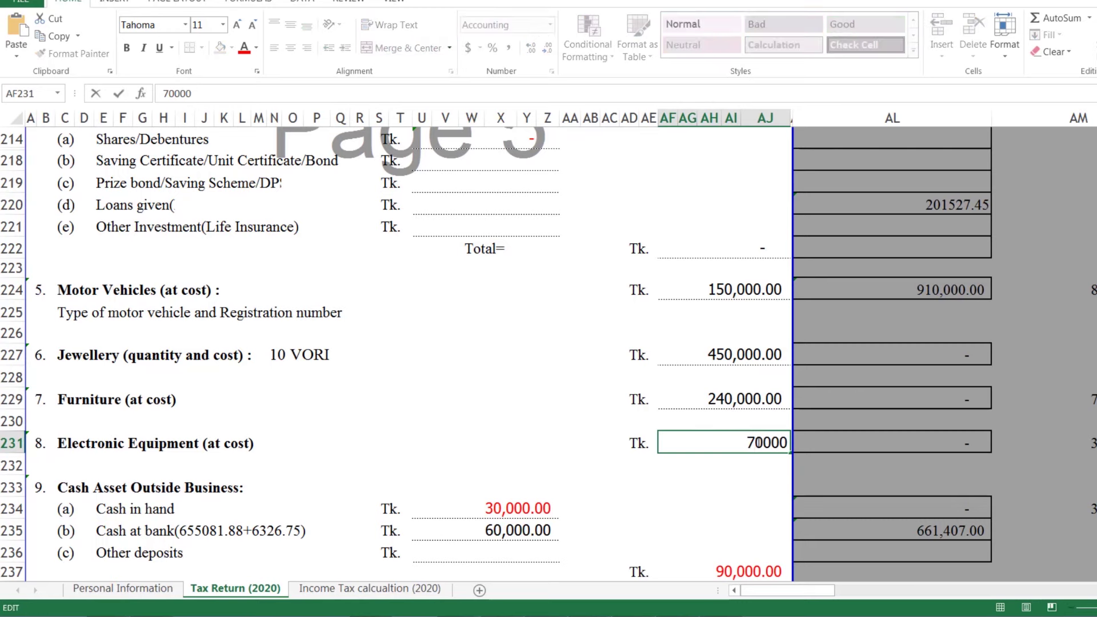
key(BackSpace)
text(9)
key(Return)
scroll(754, 443, down, 2)
click(508, 417)
- Set cash in hand to 70,000 and verify the cash subtotal and assets total formulas
double_click(499, 417)
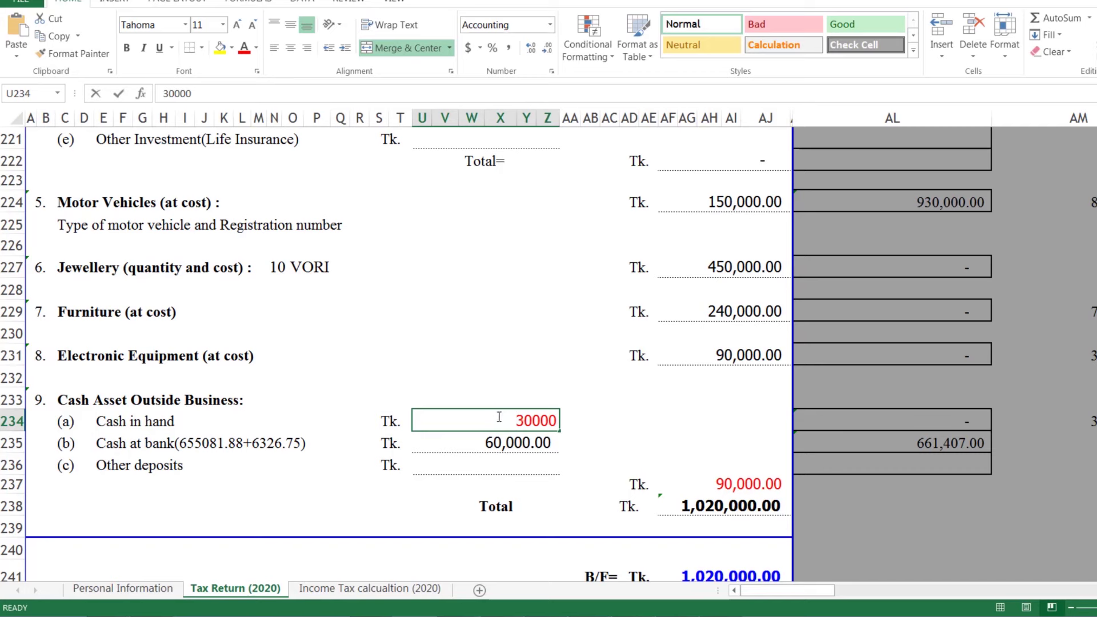
double_click(526, 419)
key(BackSpace)
text(7)
key(Return)
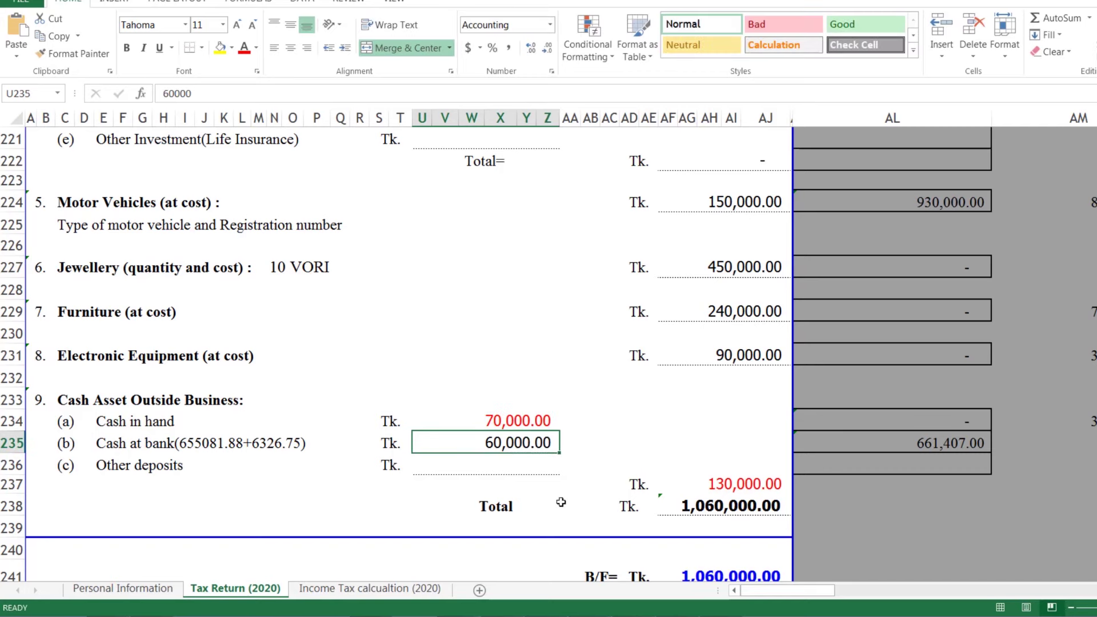
click(698, 511)
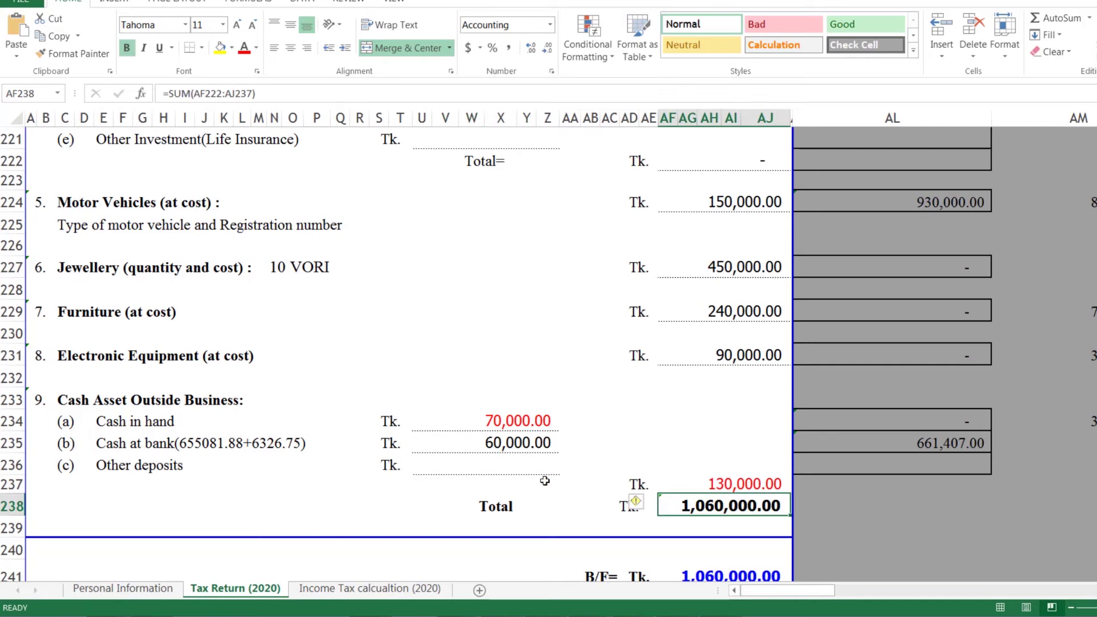
click(730, 490)
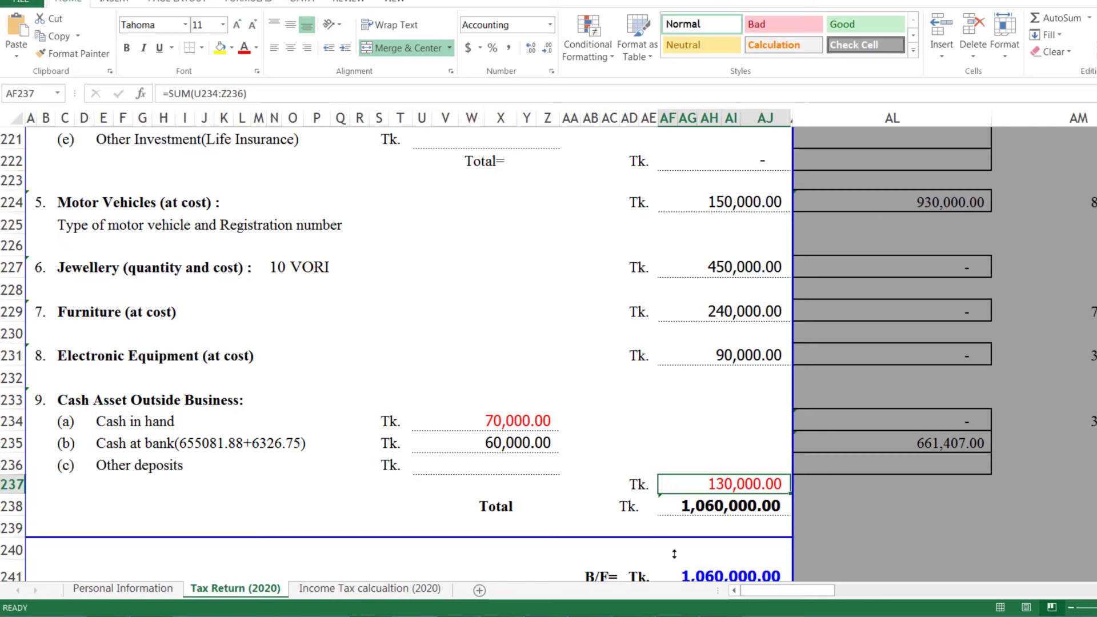
click(721, 507)
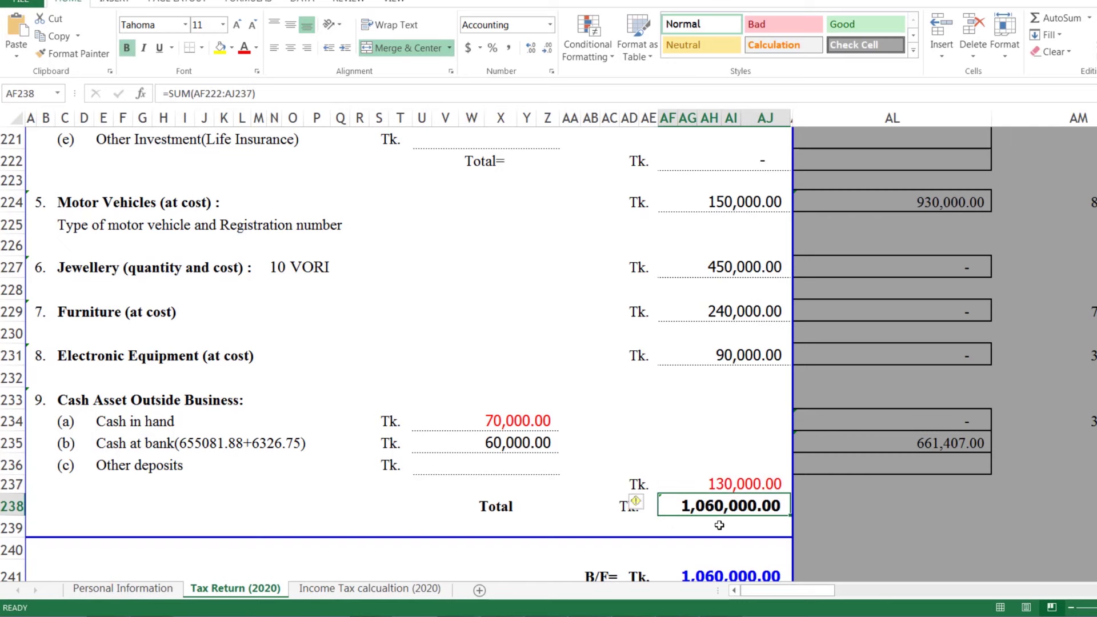
- Reduce the Mortgages liability to 200,000 and check the Total liabilities formula
scroll(720, 523, down, 1)
scroll(720, 492, down, 1)
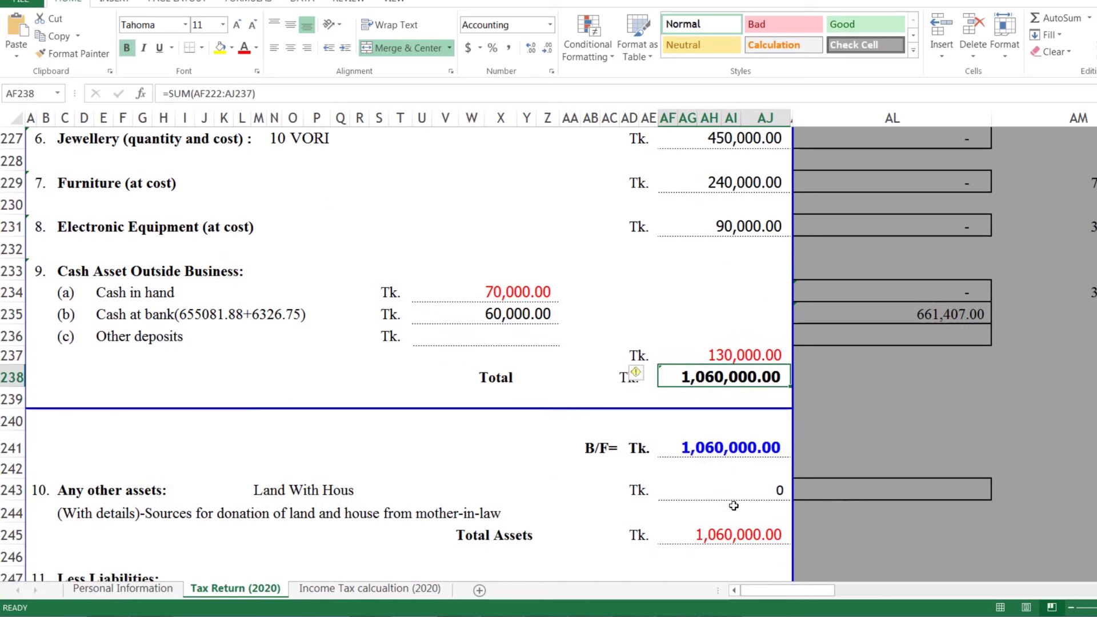
click(721, 457)
scroll(689, 530, down, 2)
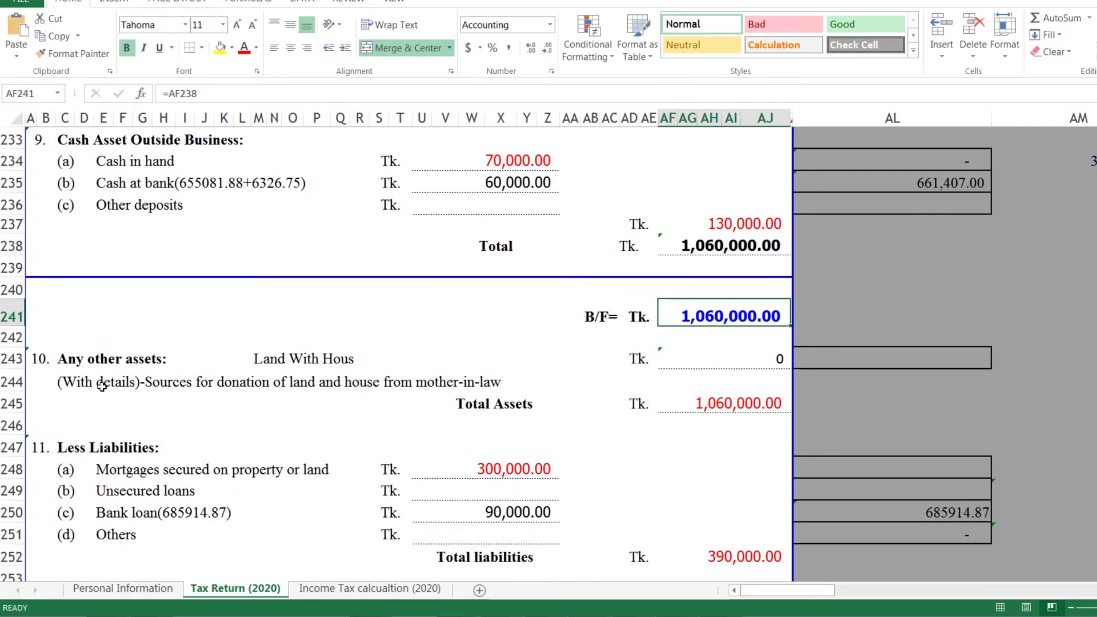
scroll(194, 423, down, 2)
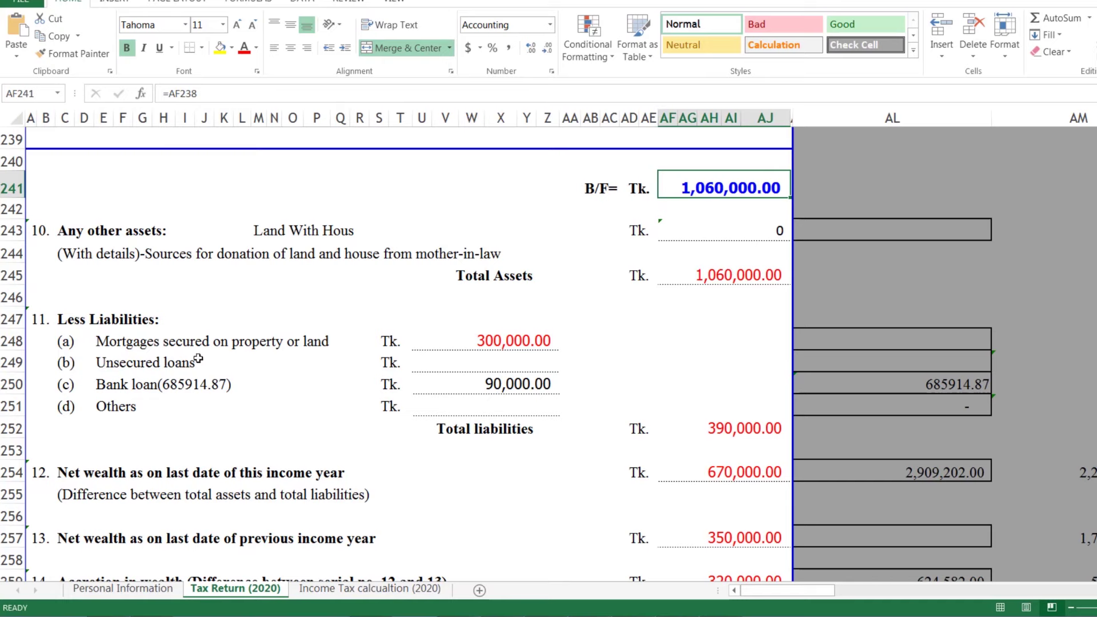
double_click(523, 340)
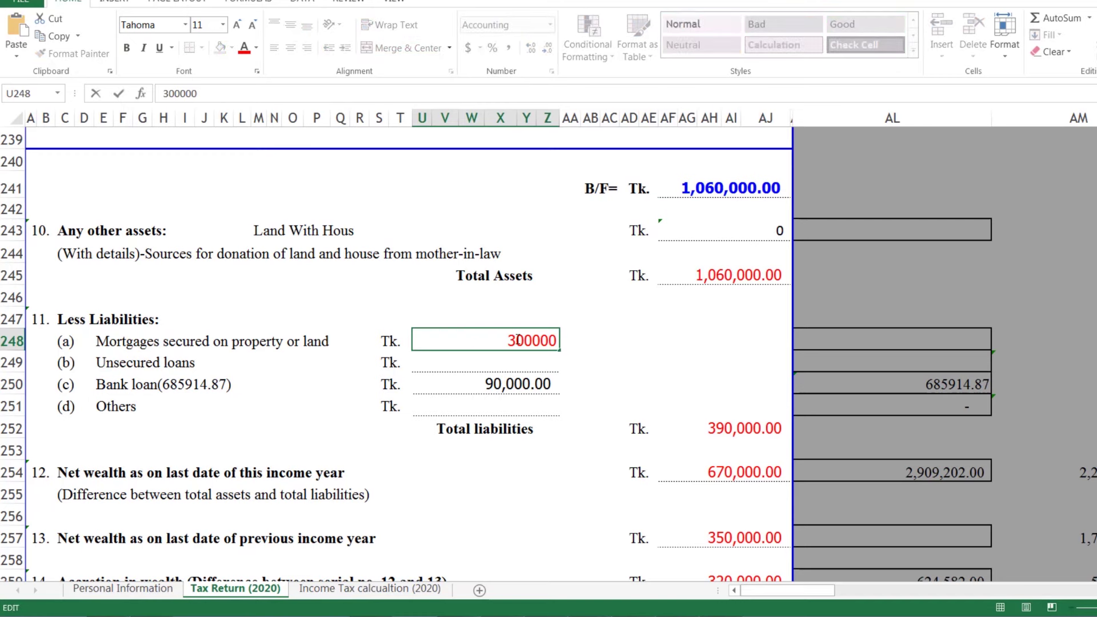
key(BackSpace)
click(483, 381)
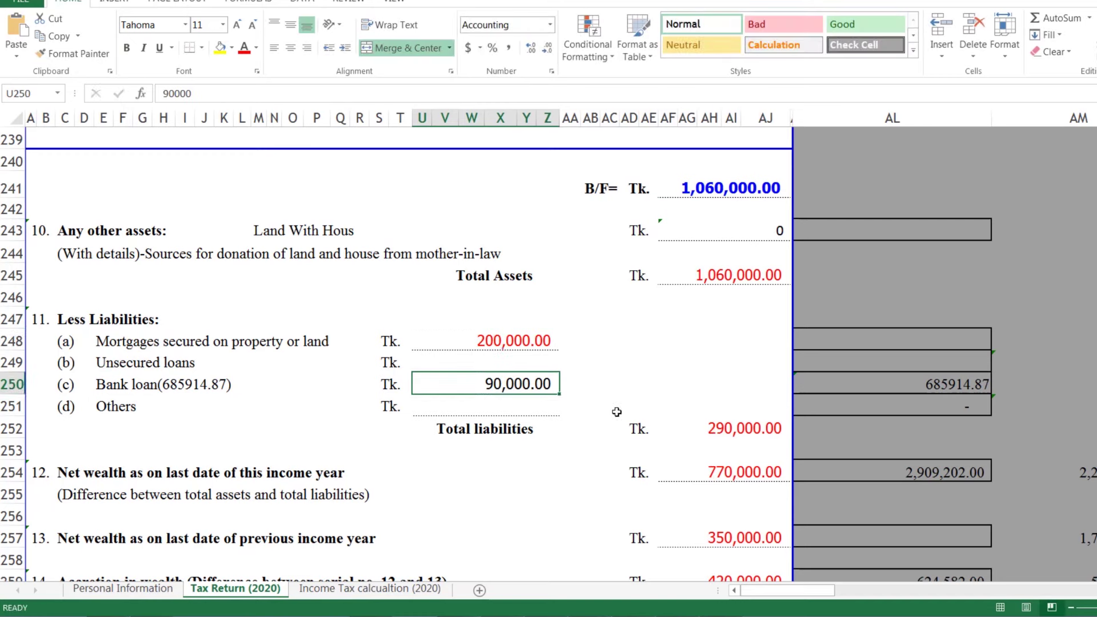
click(742, 423)
- Enter net wealth as =AF245-AF252 in AF254, giving 770,000
scroll(749, 432, down, 1)
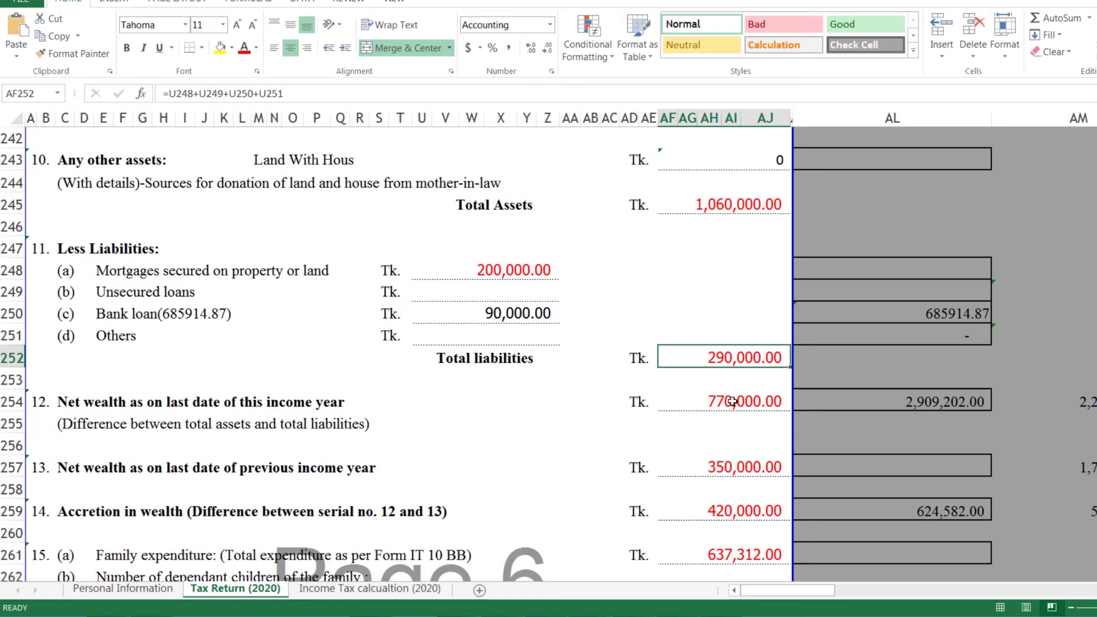
click(764, 402)
text(=AF245-AF252)
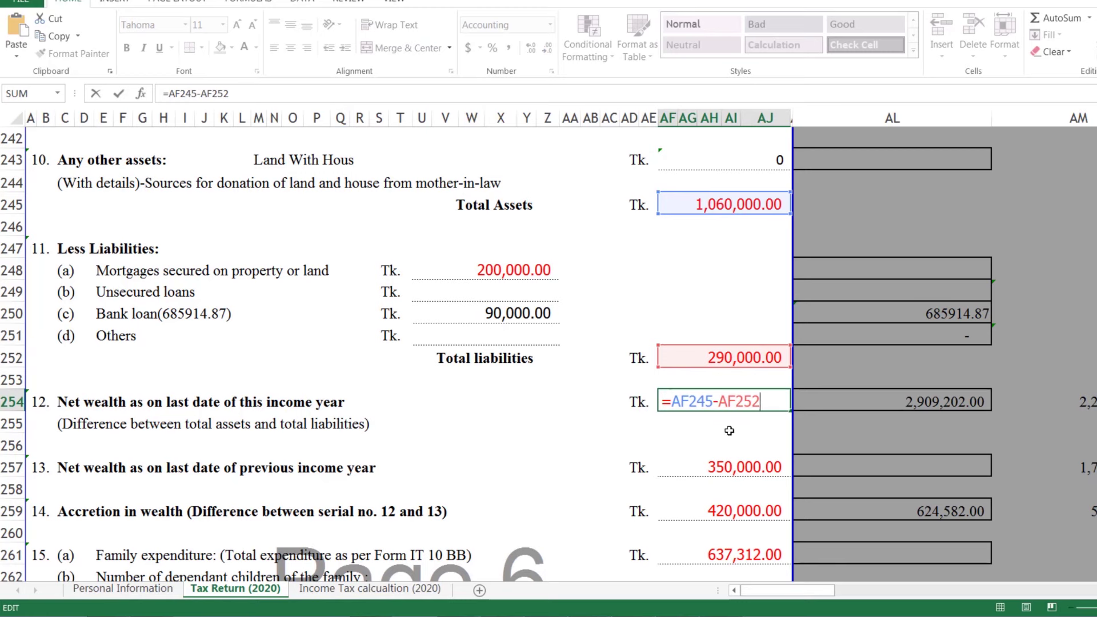
key(Return)
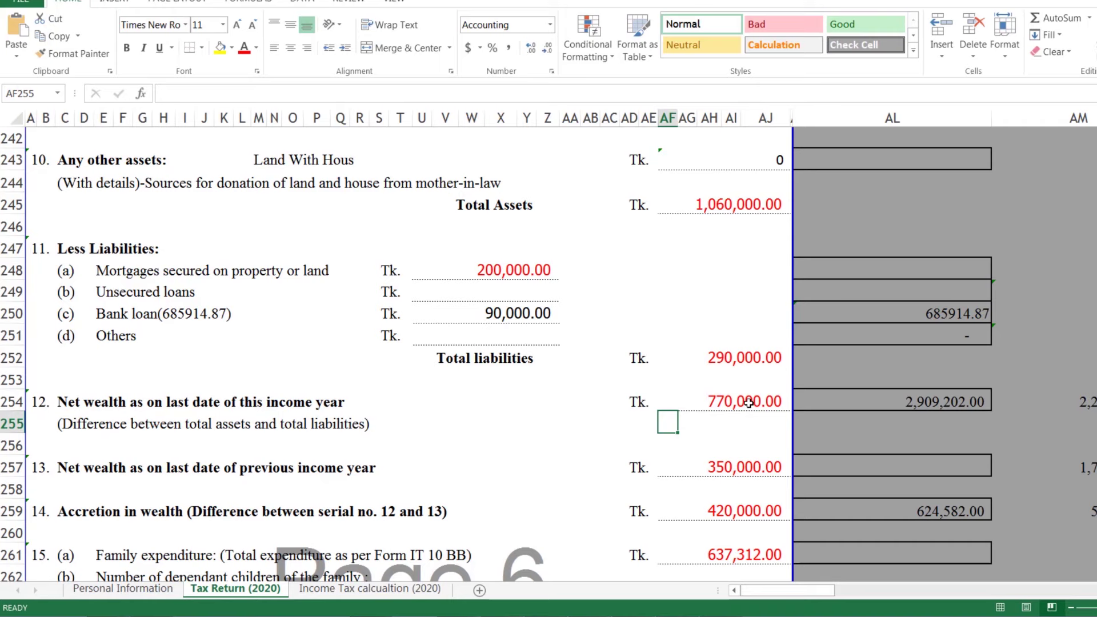
- Confirm previous-year net wealth 350,000 and accretion 420,000, then check the family expenditure link
scroll(749, 402, down, 2)
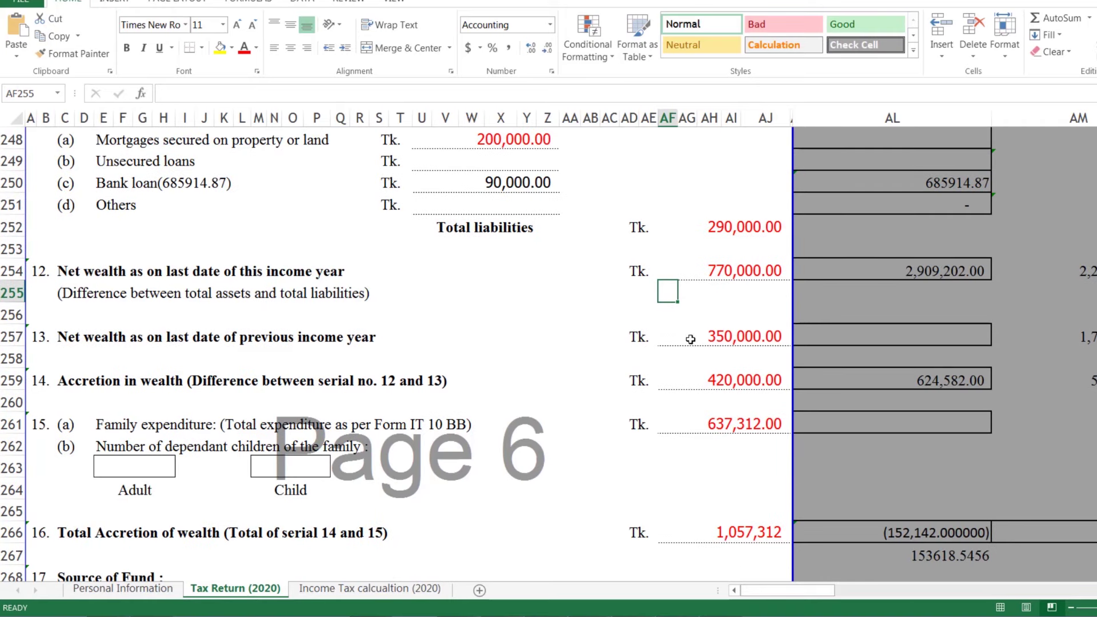
double_click(730, 335)
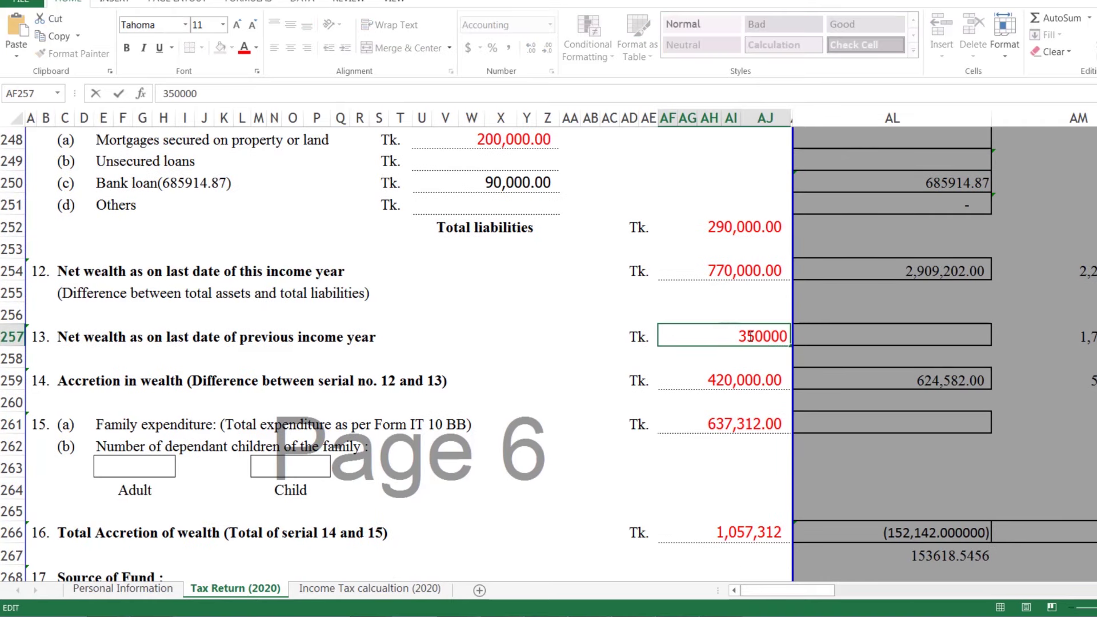
double_click(717, 381)
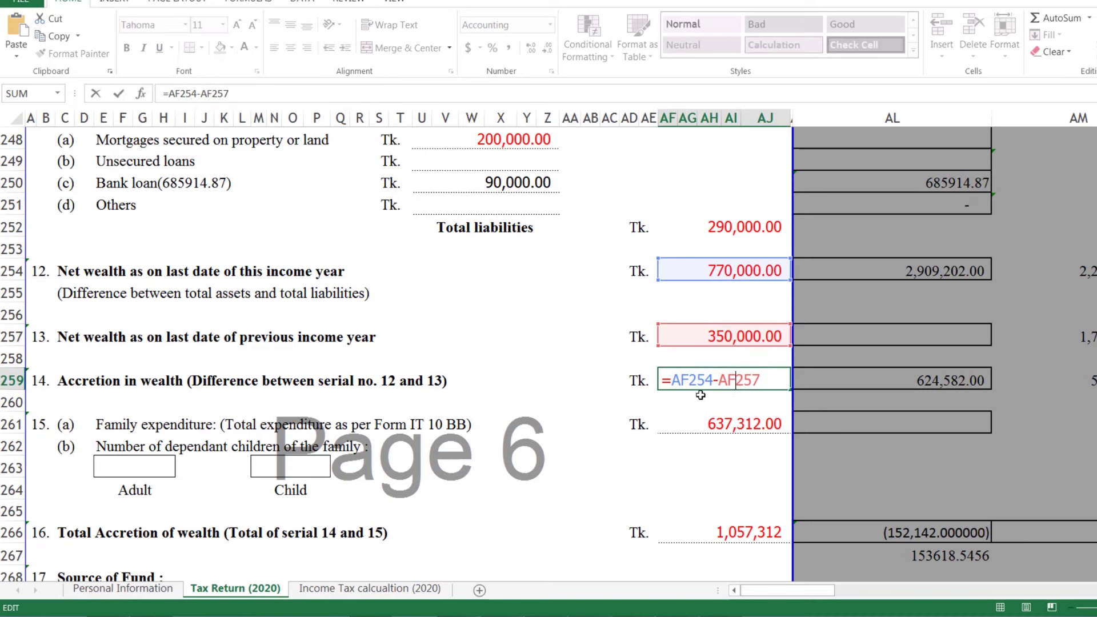
key(Return)
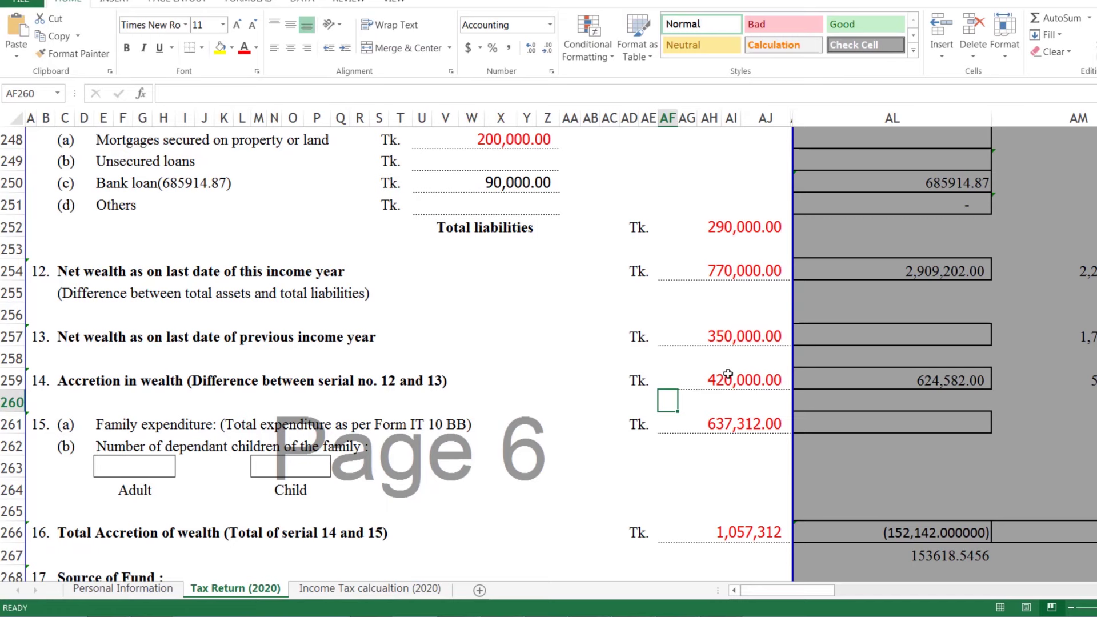
double_click(726, 380)
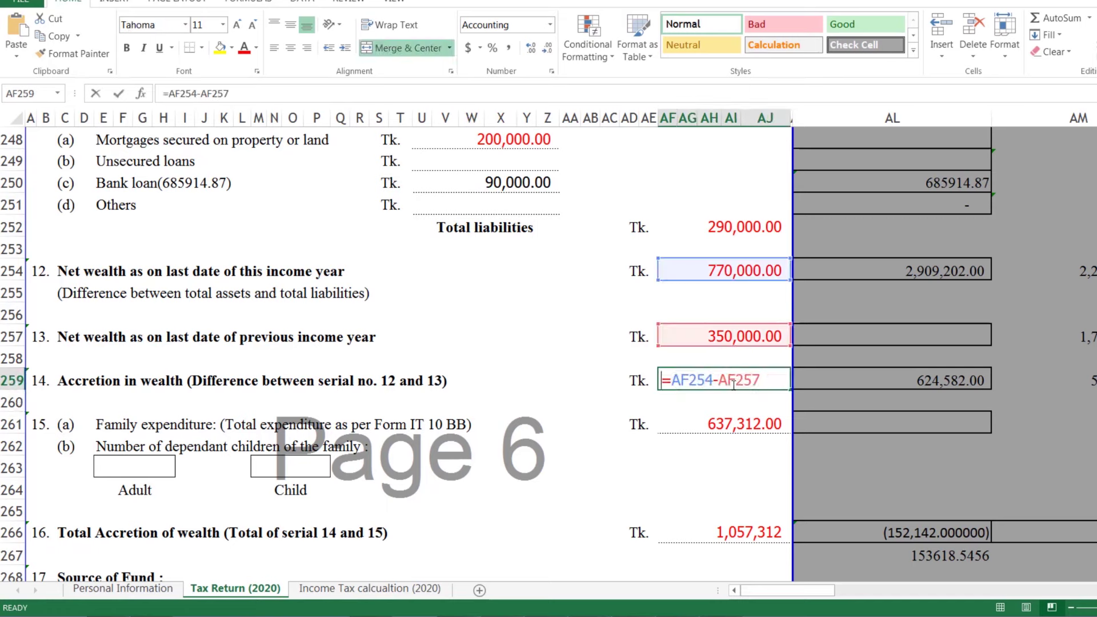
key(Return)
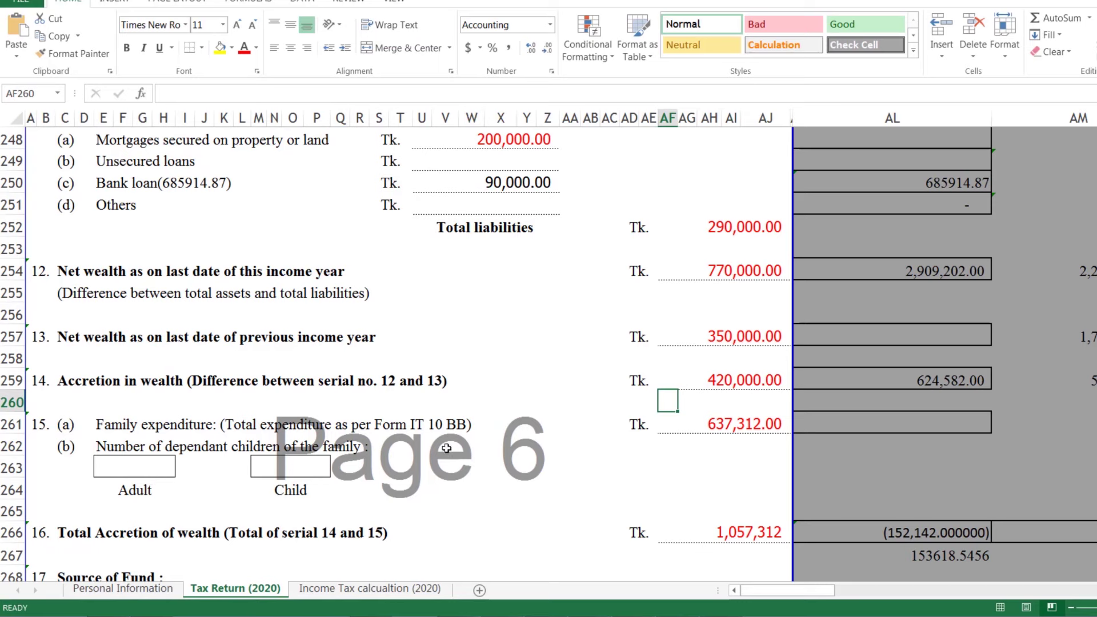
click(707, 426)
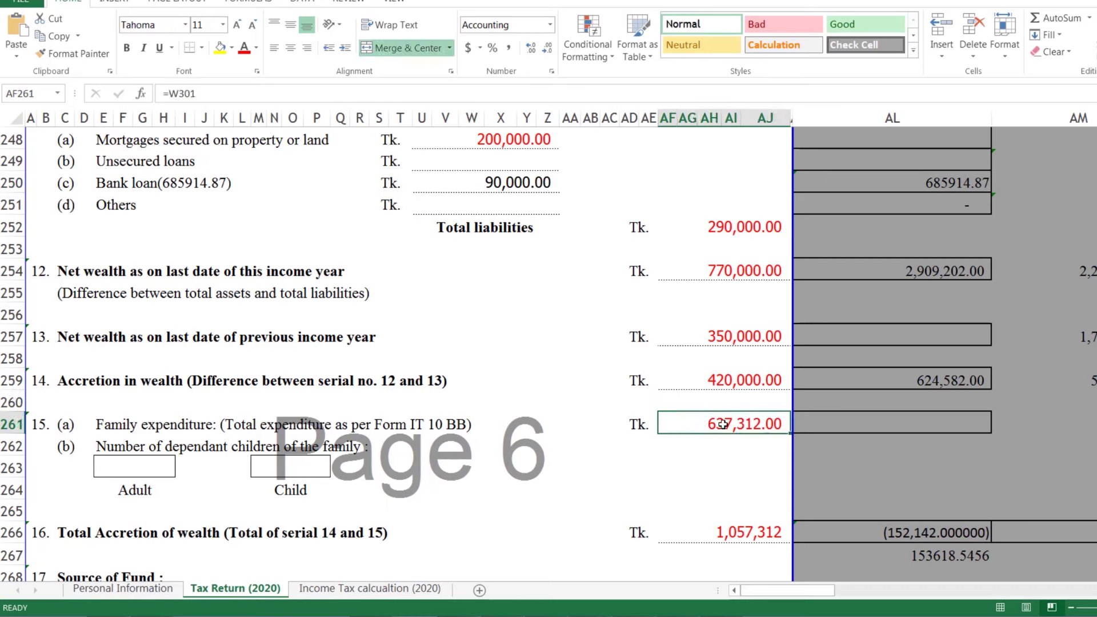
scroll(362, 440, down, 1)
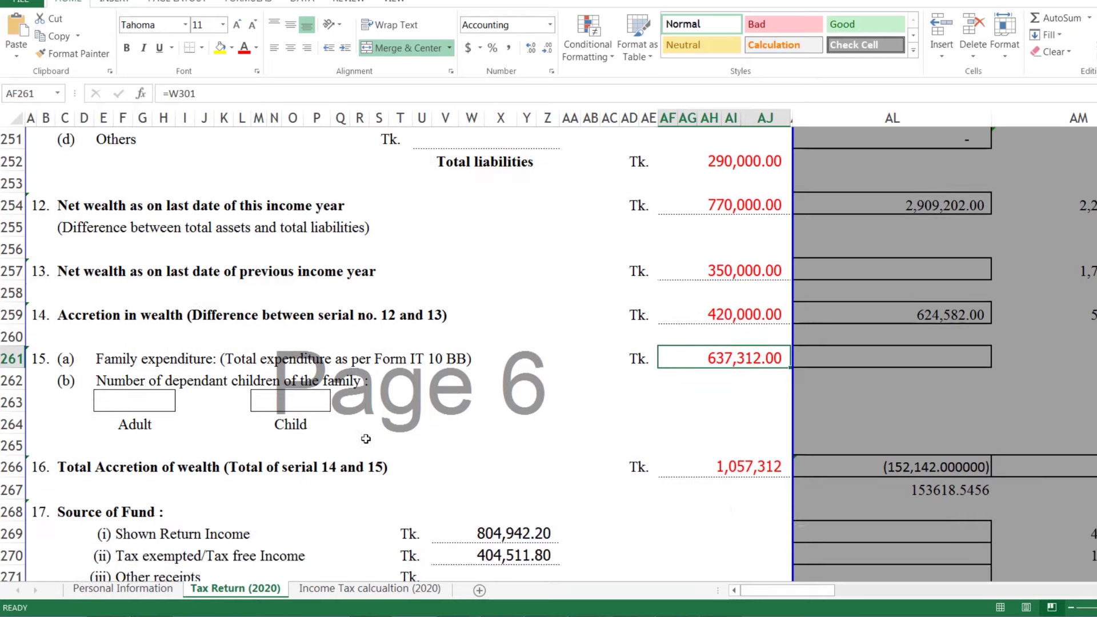
scroll(367, 438, down, 7)
scroll(367, 438, down, 3)
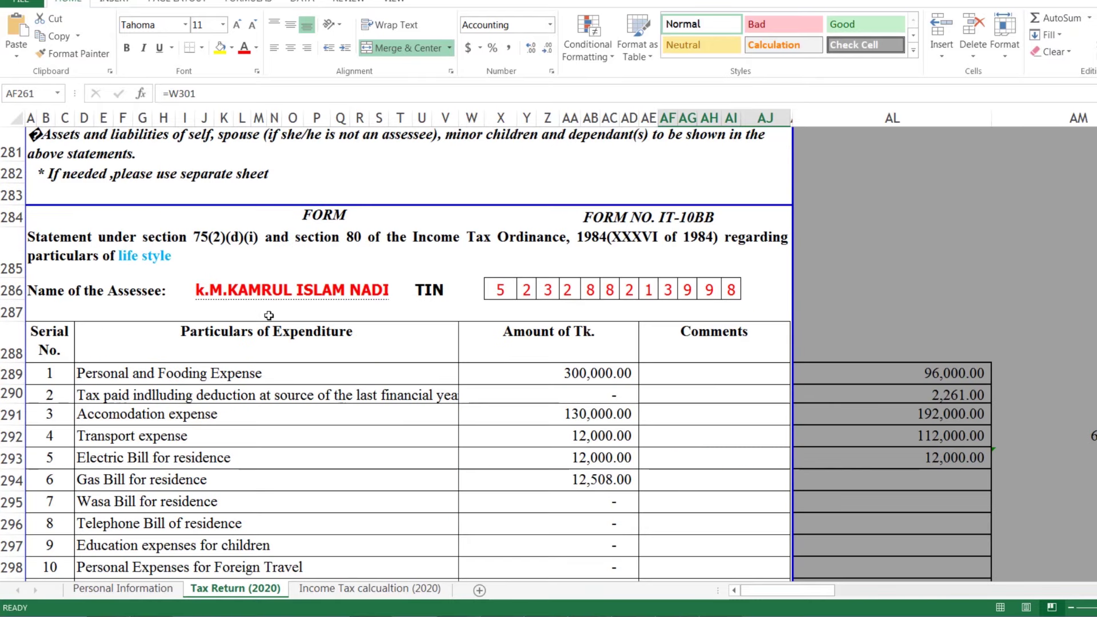
scroll(314, 490, down, 1)
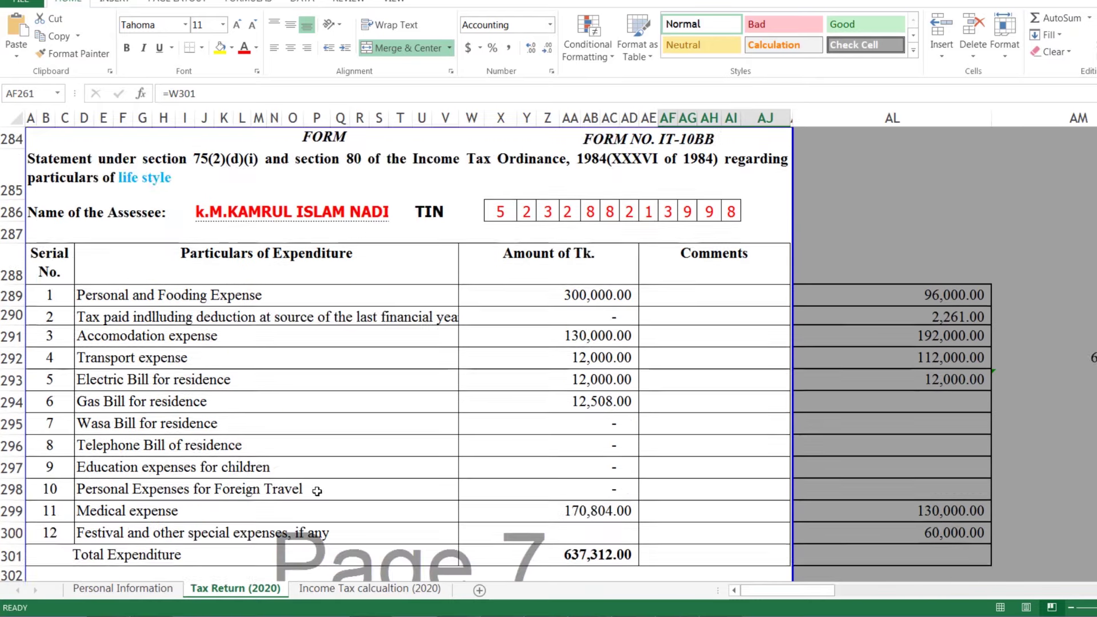
scroll(314, 490, down, 1)
scroll(285, 315, up, 1)
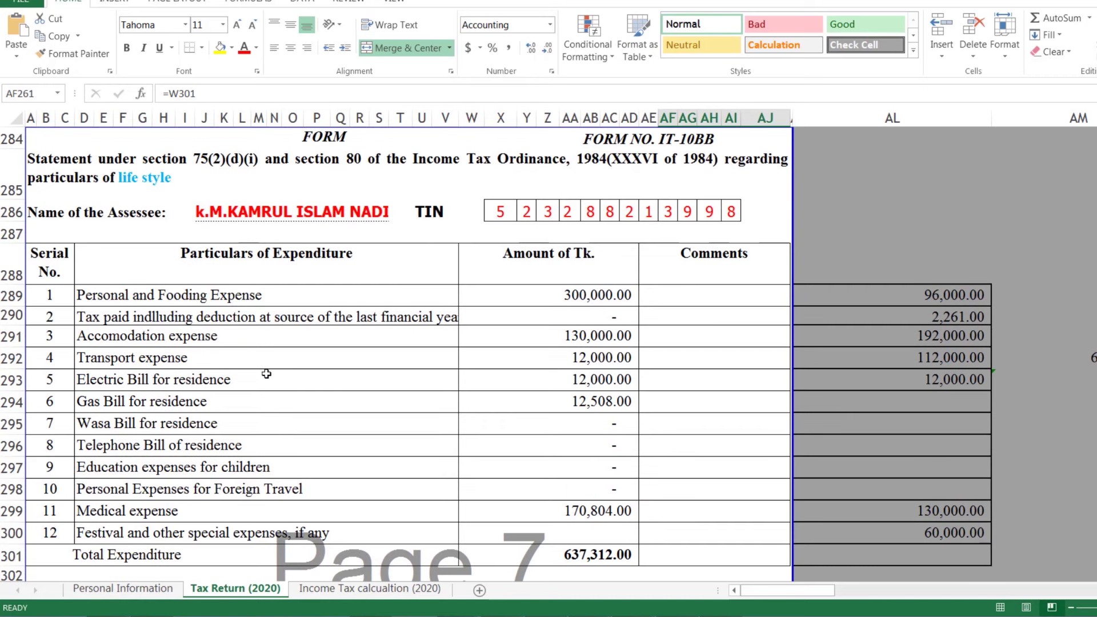
click(549, 297)
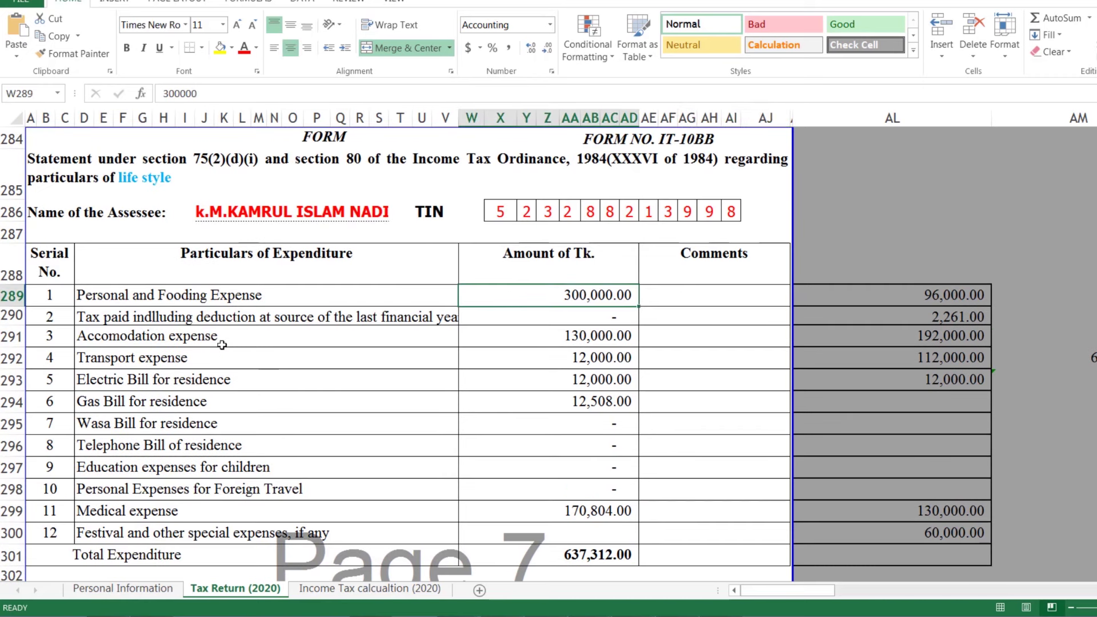
click(581, 344)
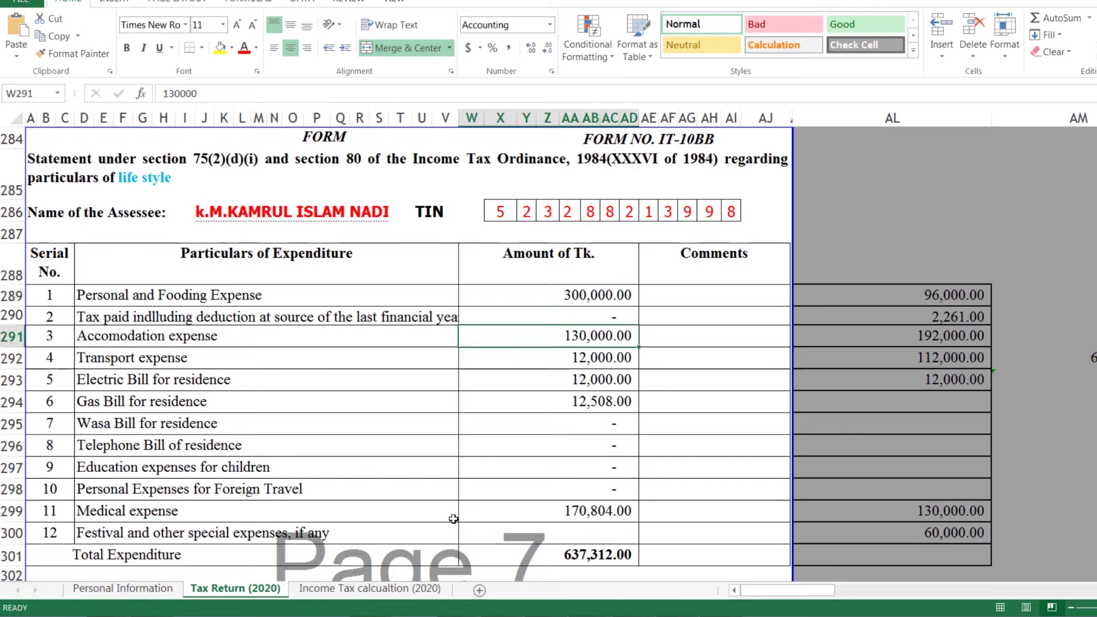
scroll(463, 510, up, 4)
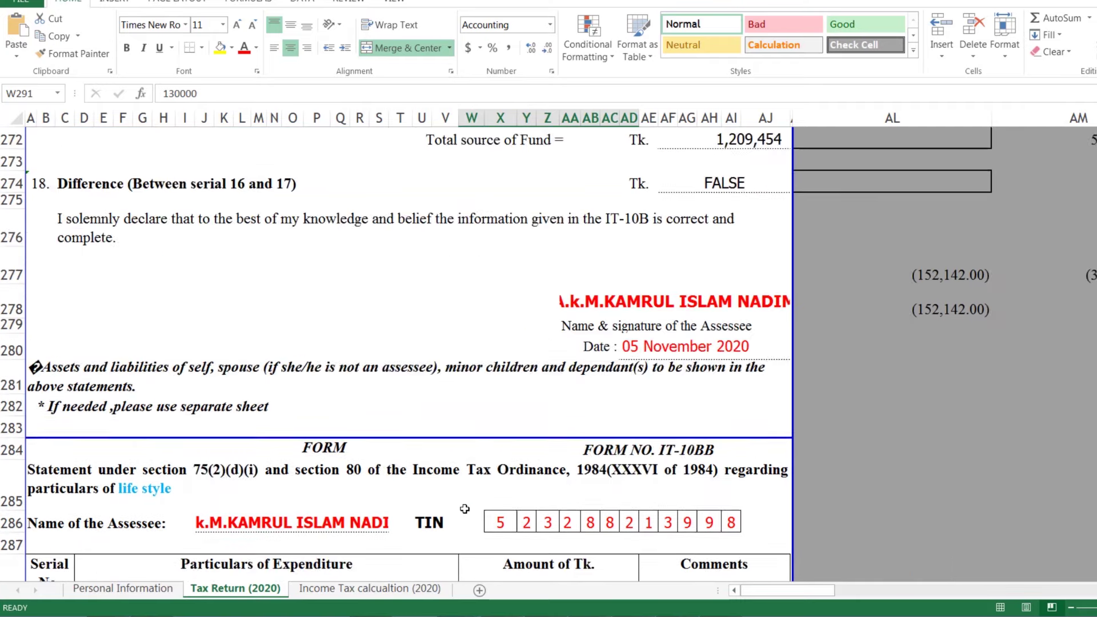
scroll(463, 510, up, 4)
click(717, 446)
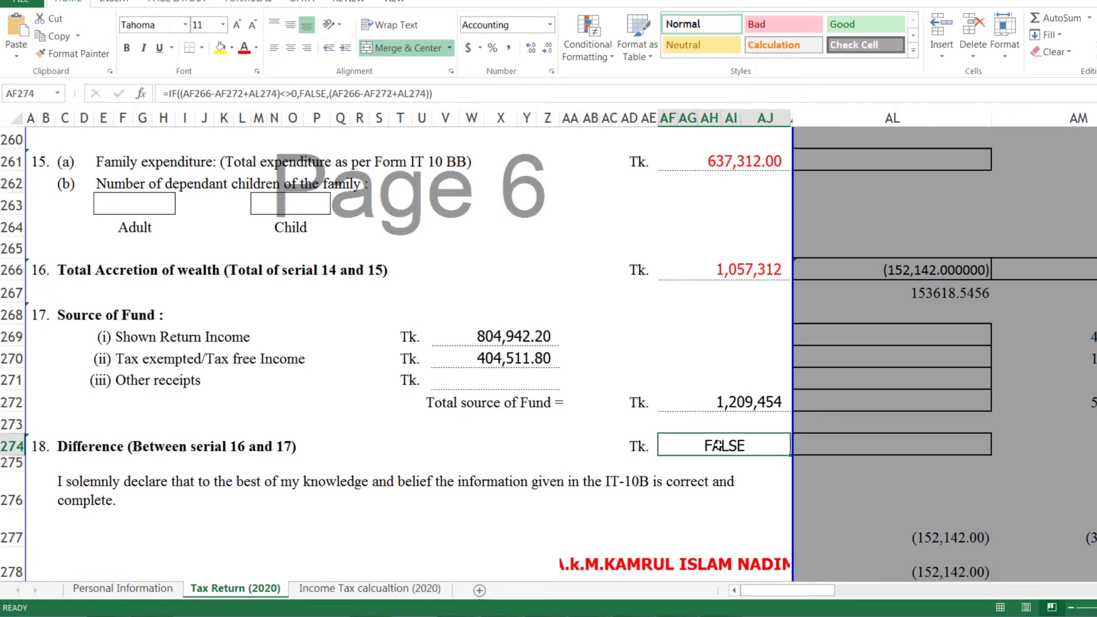
scroll(725, 446, down, 1)
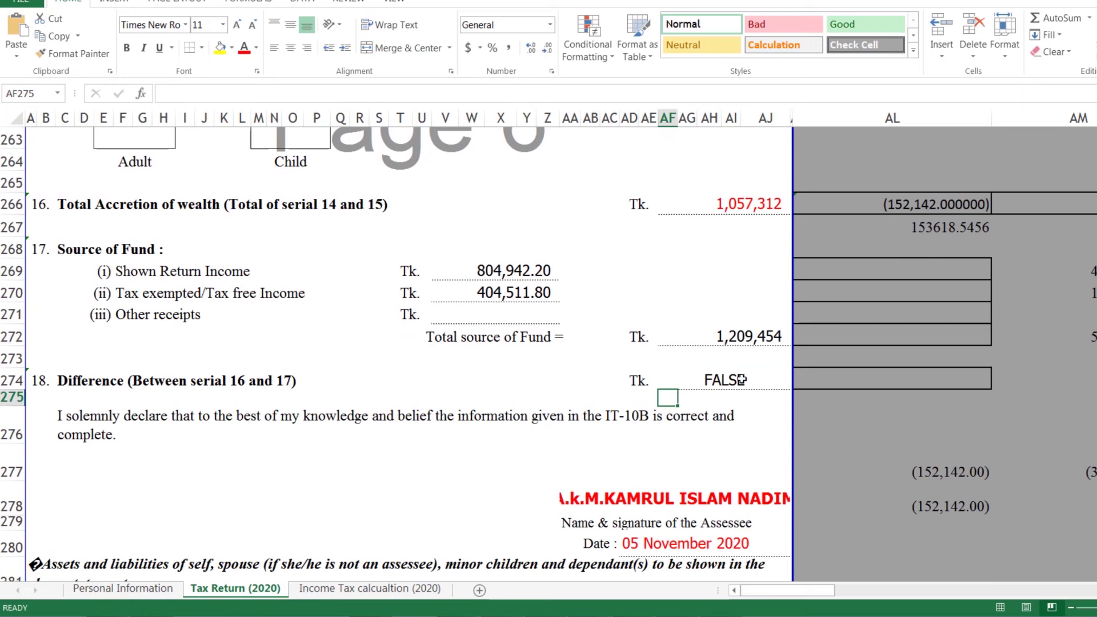
double_click(743, 380)
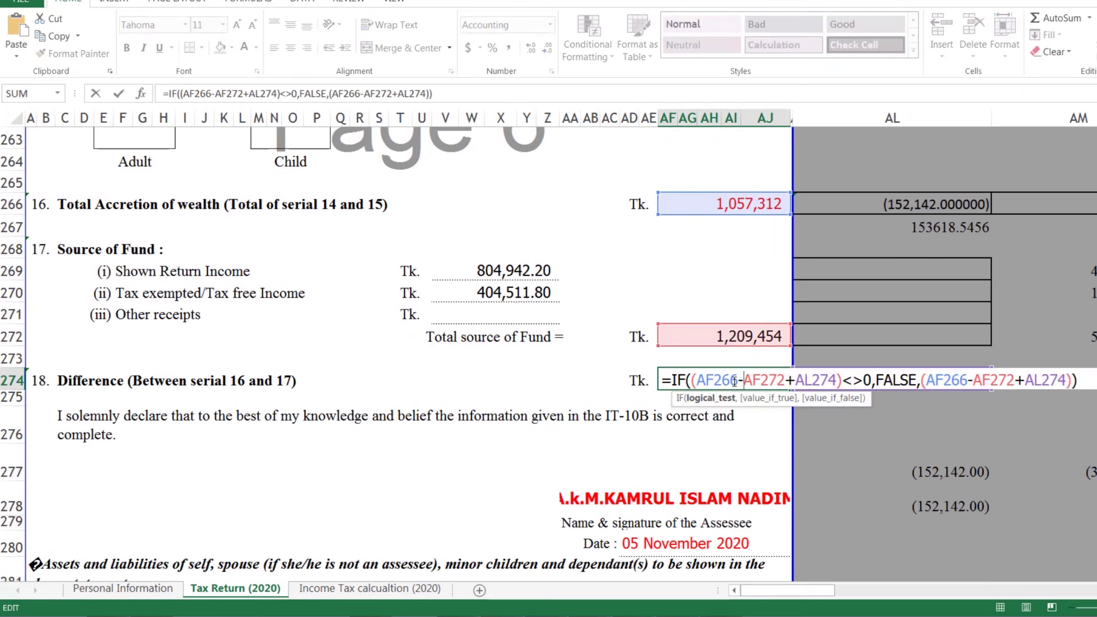
key(Return)
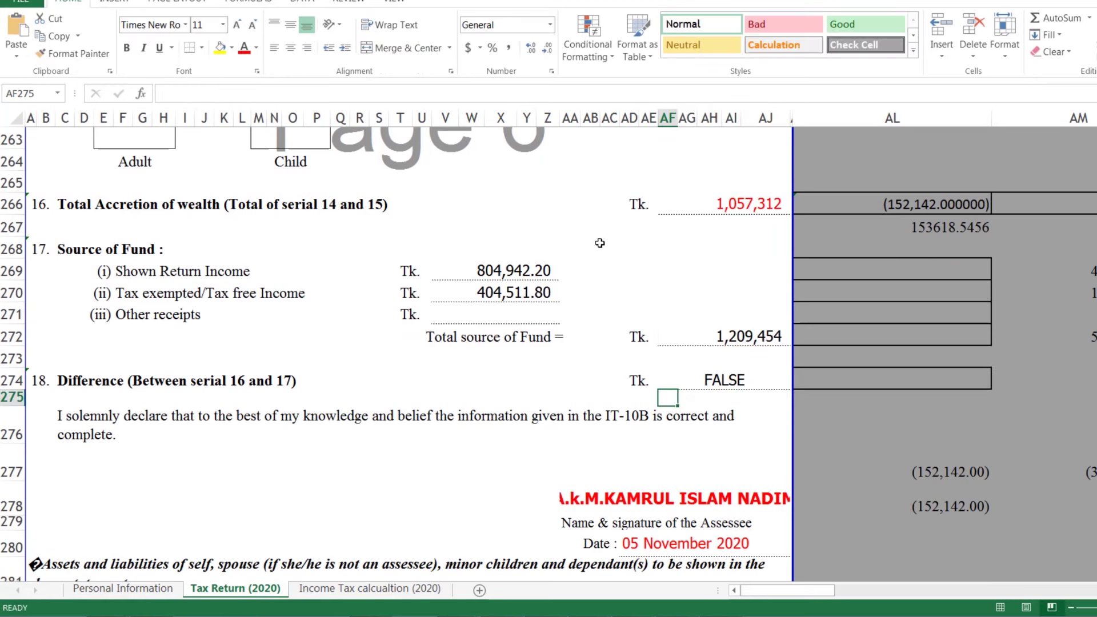
click(734, 204)
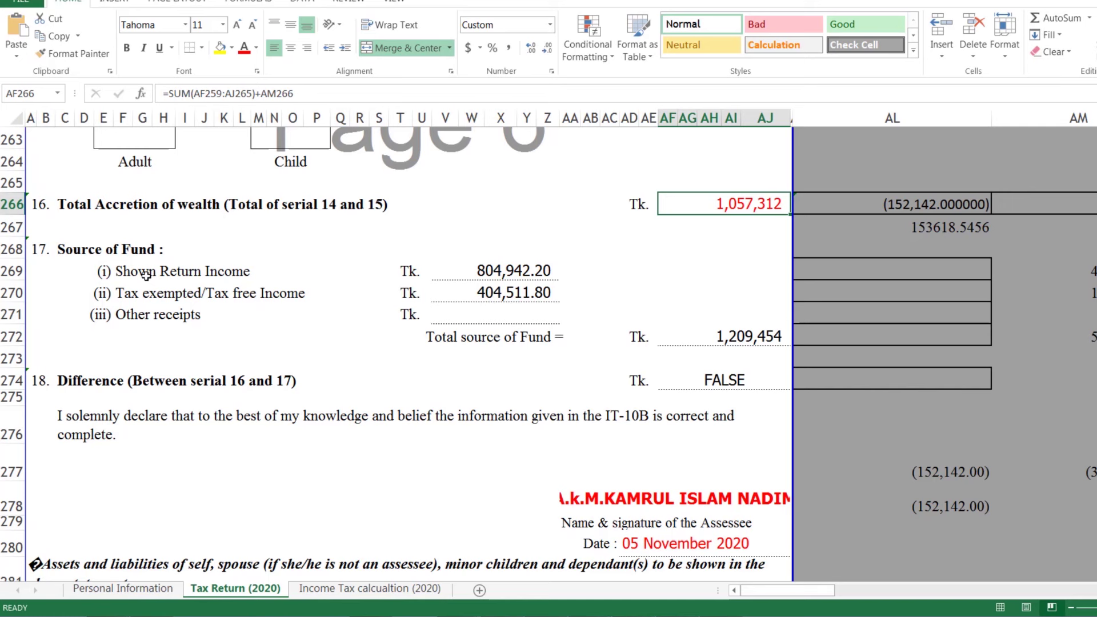
scroll(151, 275, up, 1)
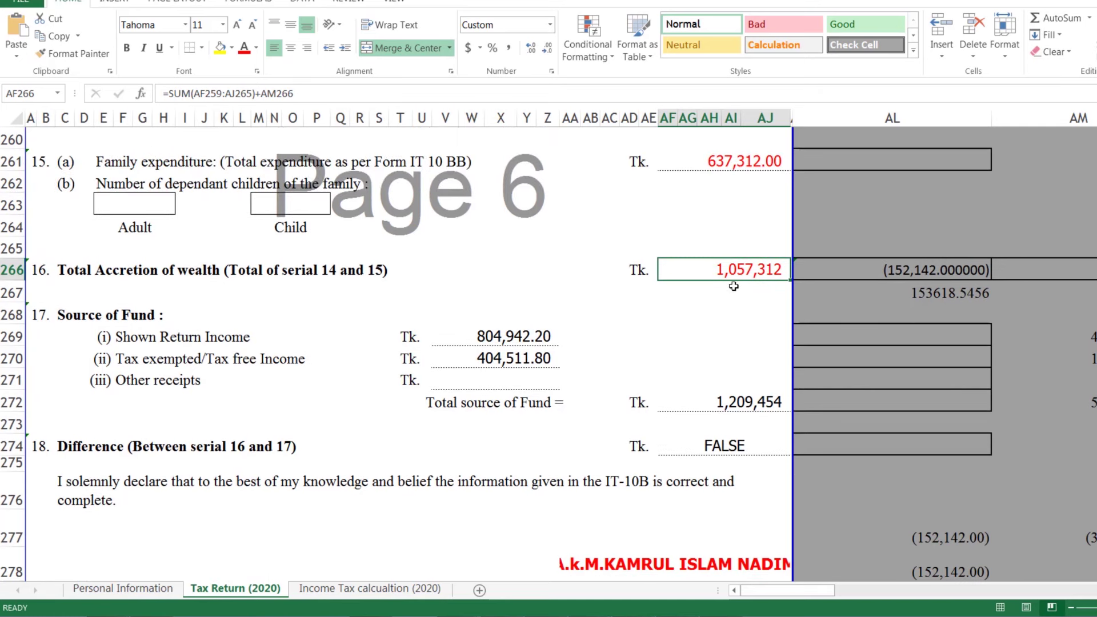
click(914, 274)
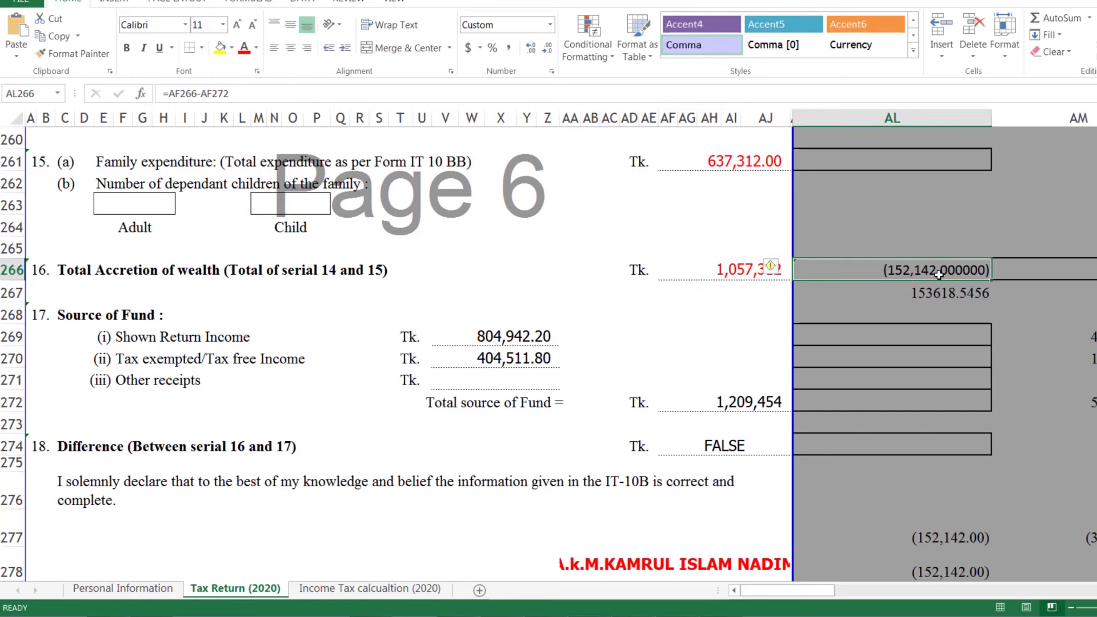
click(745, 270)
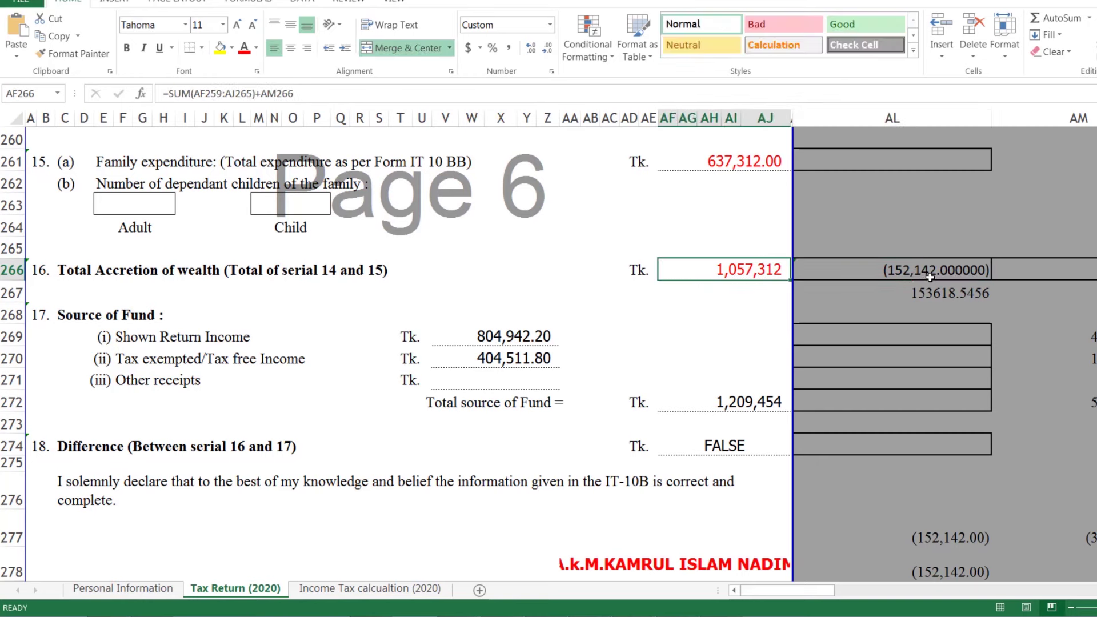
click(735, 441)
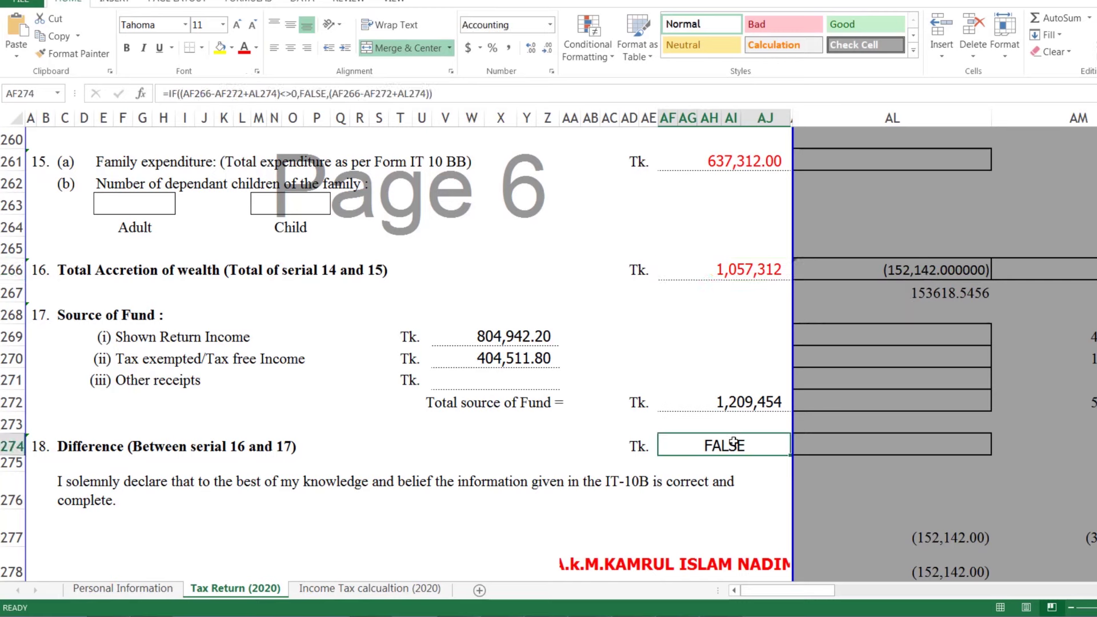
click(922, 271)
- Add a leading 1 to make cash in hand 170,000
scroll(796, 299, up, 10)
click(522, 228)
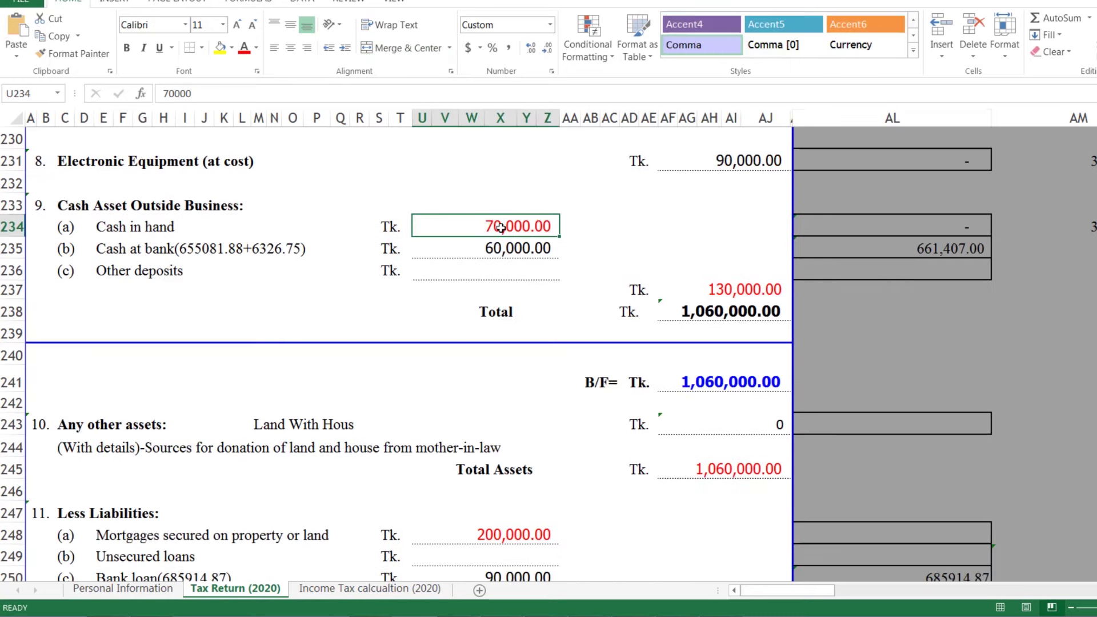
double_click(522, 228)
text(1)
key(Return)
- Check the remaining gaps and confirm the serial 18 difference is now zero
scroll(521, 320, down, 5)
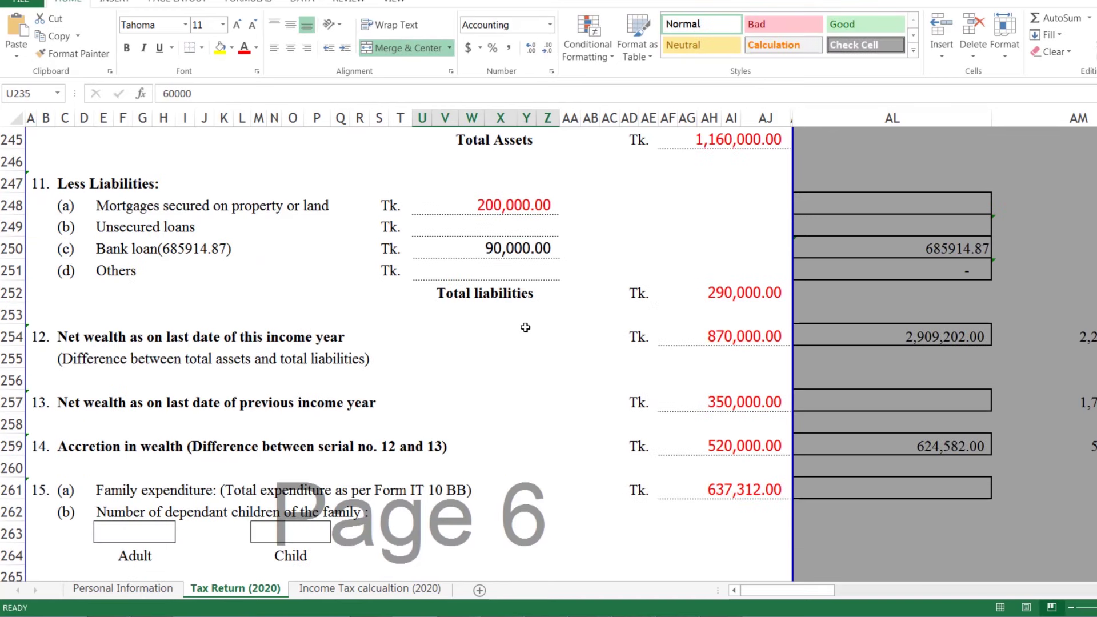
scroll(587, 356, down, 4)
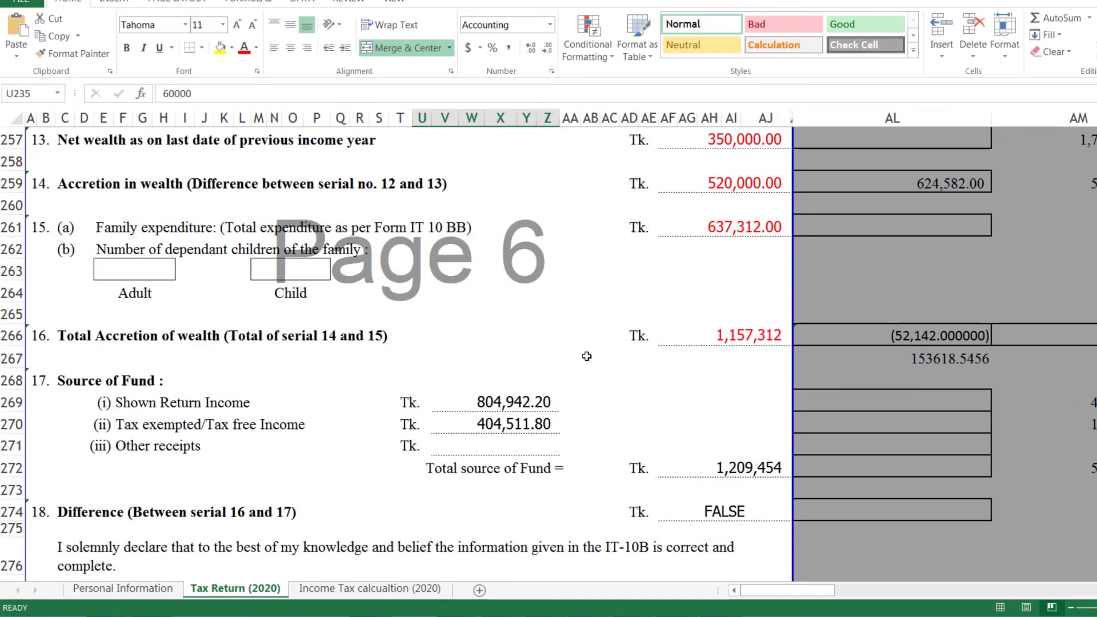
scroll(587, 356, down, 1)
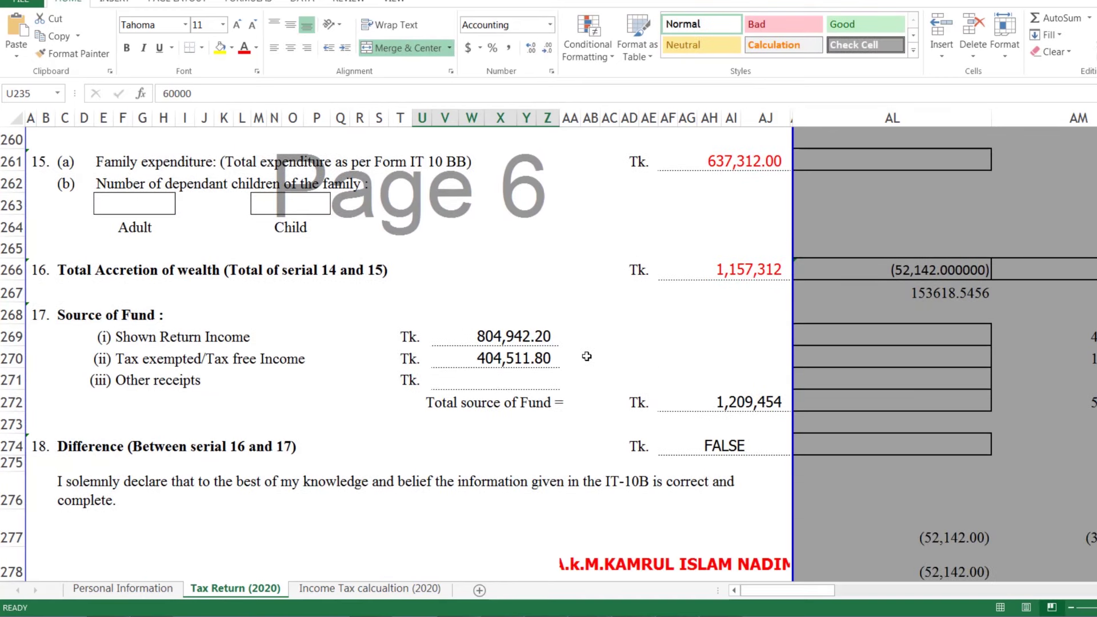
click(915, 275)
scroll(589, 453, up, 5)
scroll(588, 448, up, 3)
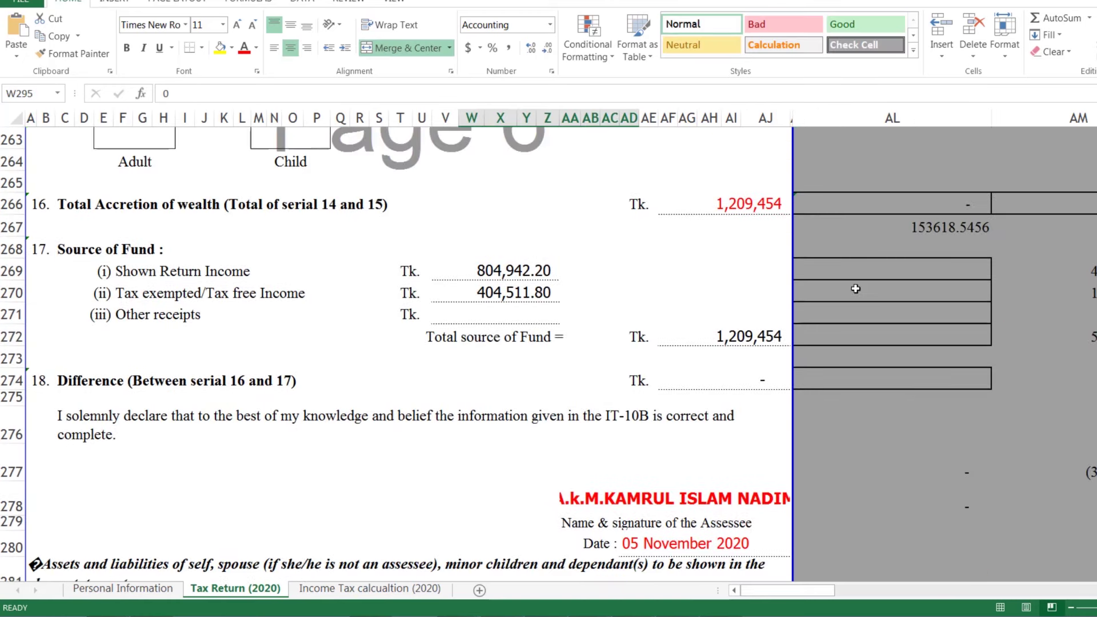
click(904, 211)
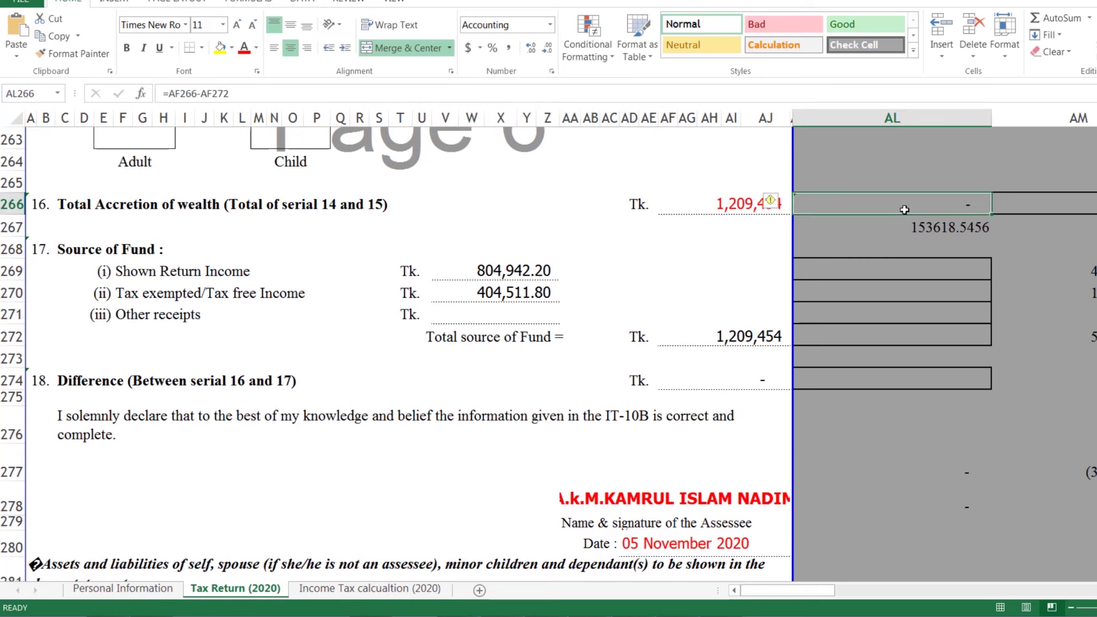
scroll(904, 210, up, 2)
scroll(800, 426, down, 1)
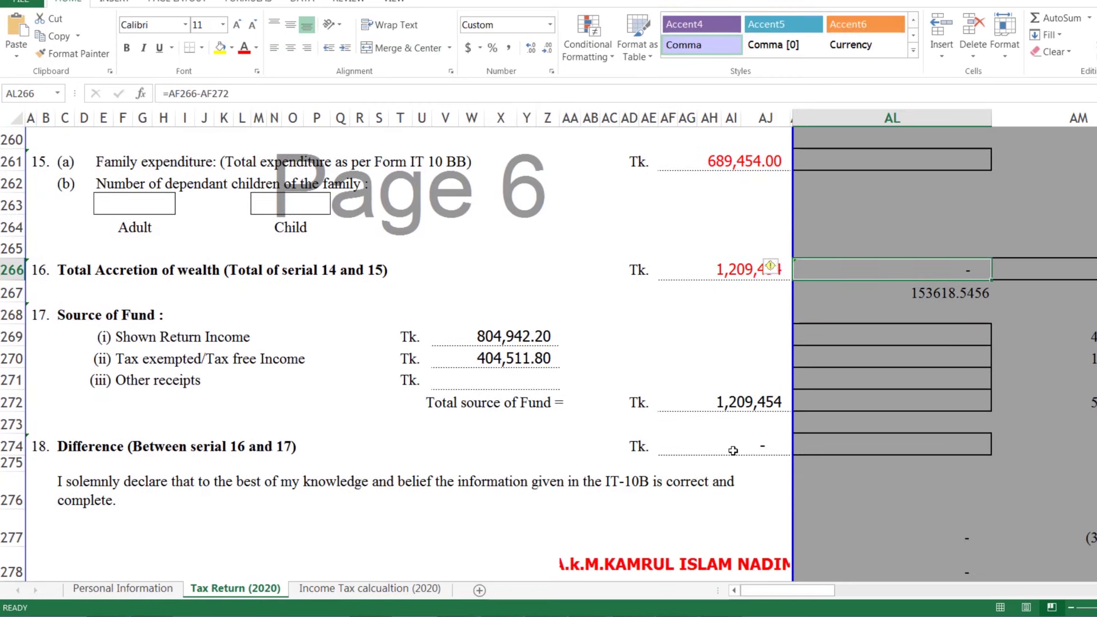
click(734, 449)
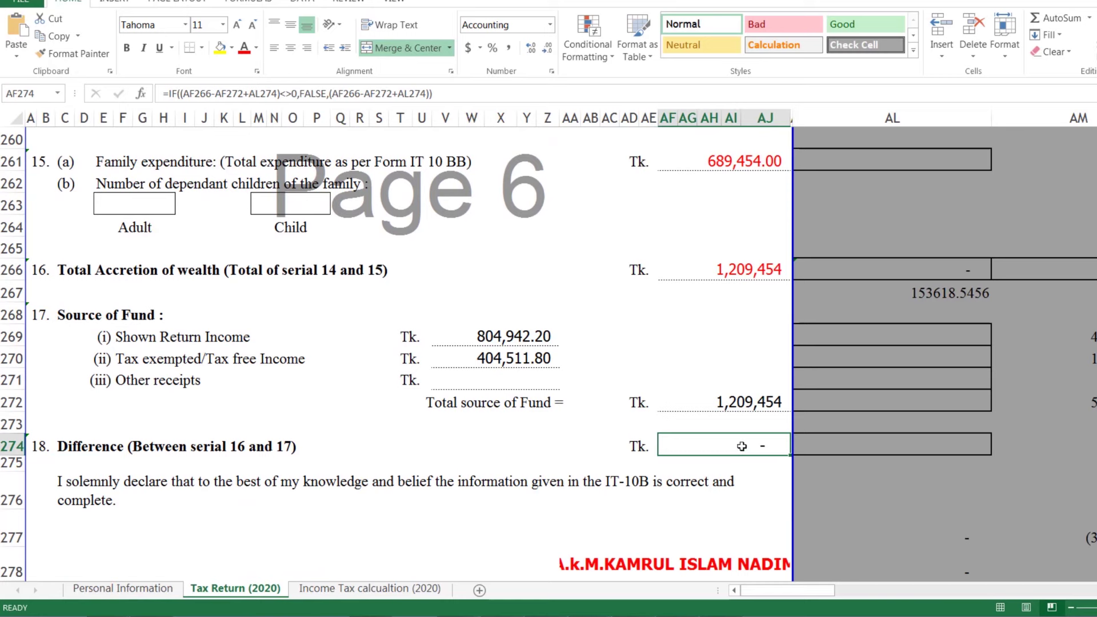
scroll(691, 492, down, 2)
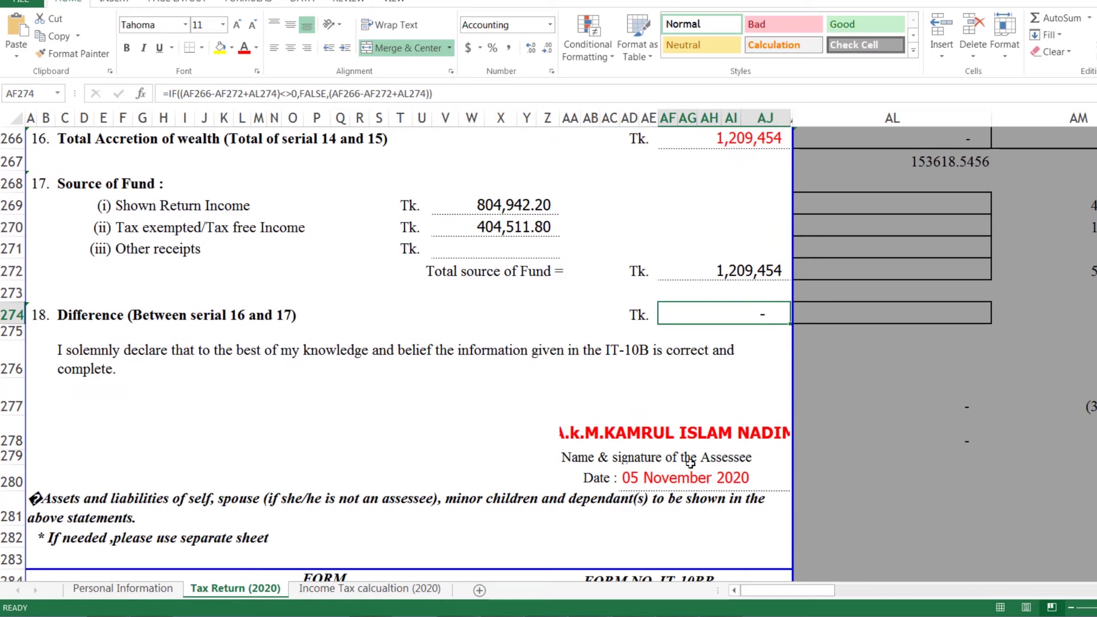
scroll(515, 383, down, 20)
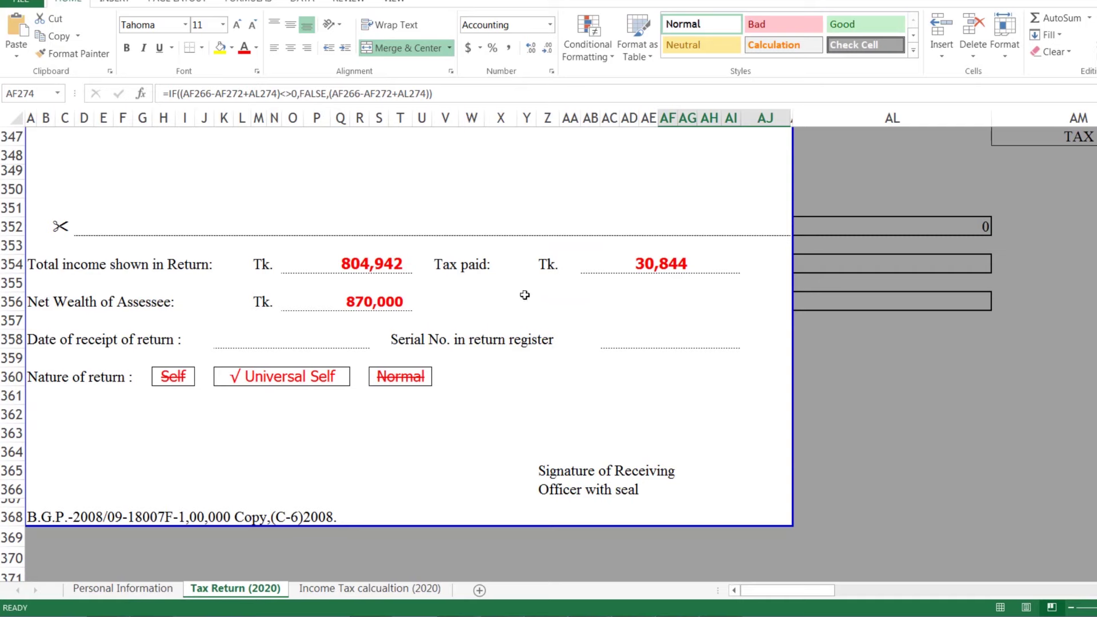
click(372, 302)
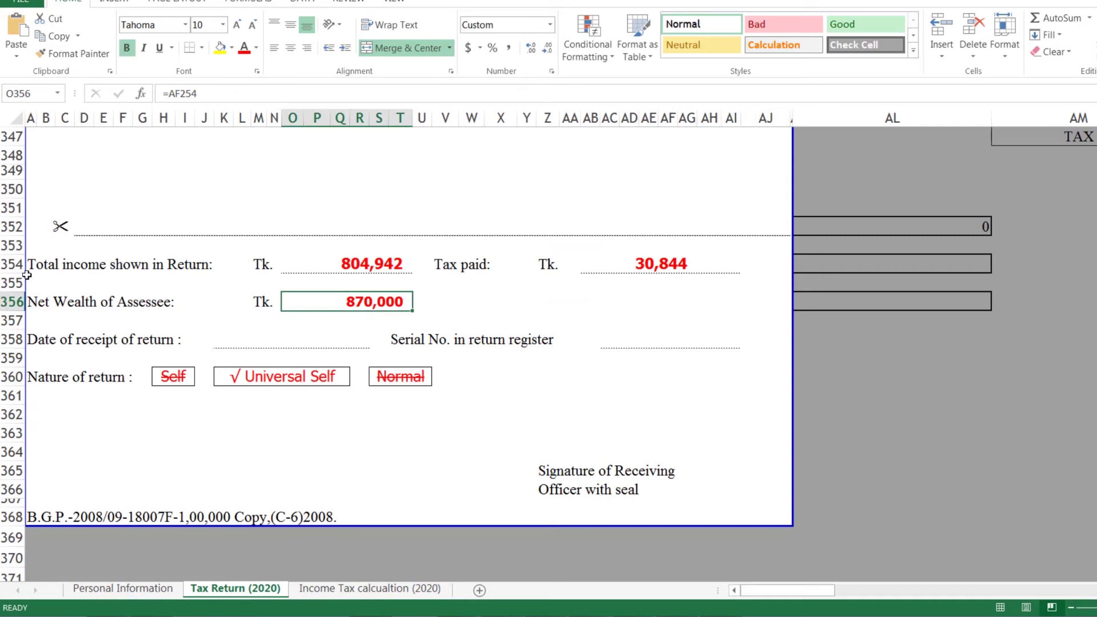
click(572, 453)
scroll(571, 452, up, 3)
scroll(571, 443, up, 1)
scroll(571, 443, up, 9)
scroll(568, 440, up, 5)
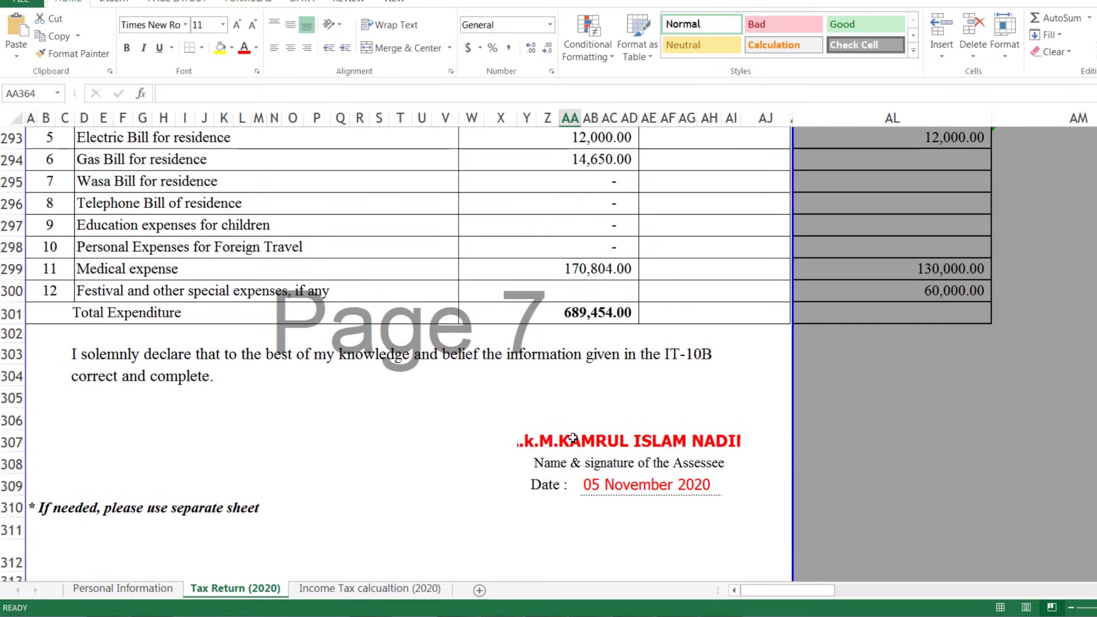
scroll(573, 437, up, 5)
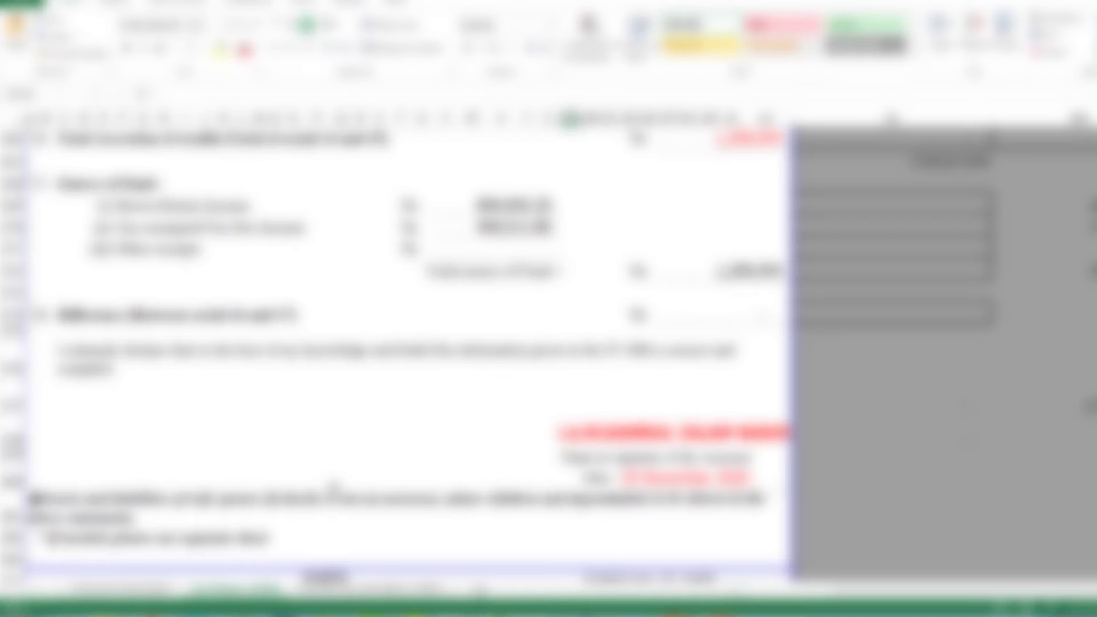